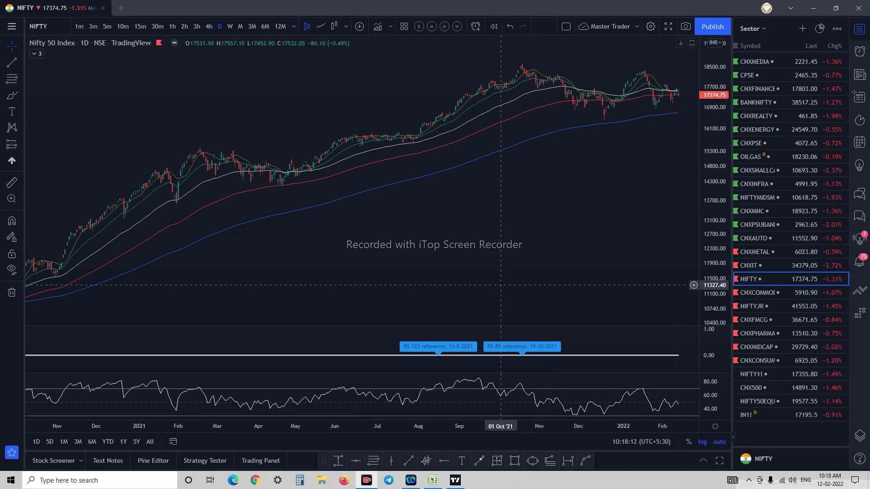
Switch to Excel to view the index trend table, and return to the Nifty chart in TradingView
{"action": "key", "text": "alt+Tab"}
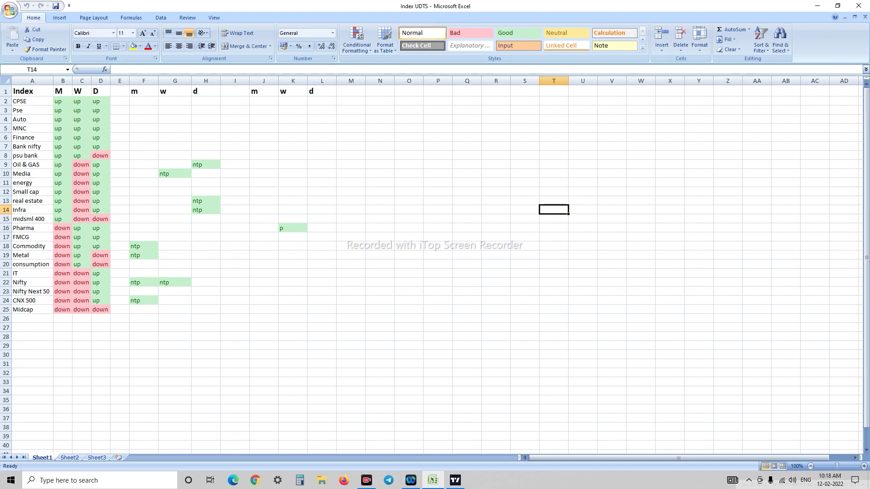
{"action": "left_click", "coordinate": [455, 481]}
{"action": "scroll", "coordinate": [589, 209], "scroll_direction": "up", "scroll_amount": 2}
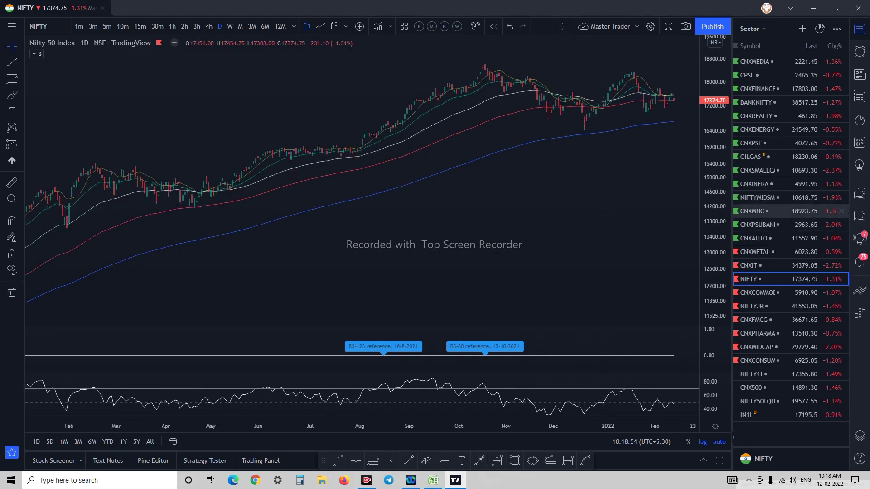
Open the CNXMEDIA chart and examine its trend on the monthly, weekly and daily timeframes
{"action": "left_click", "coordinate": [762, 62]}
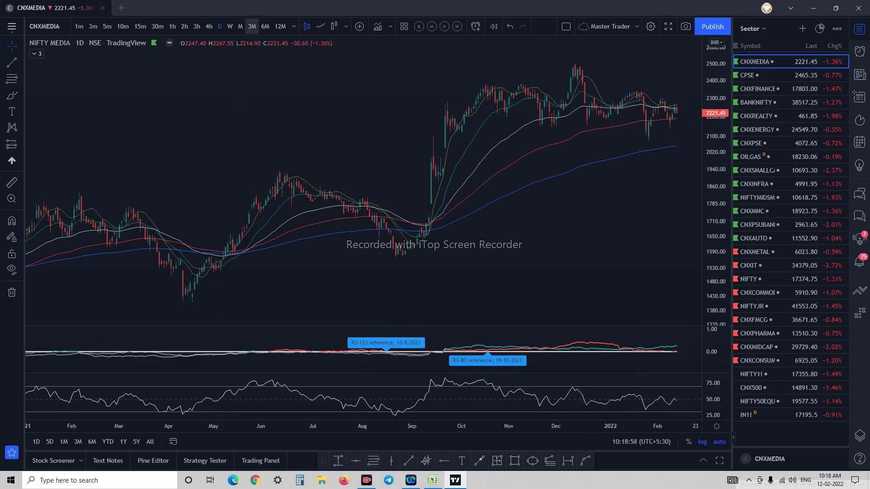
{"action": "left_click", "coordinate": [240, 26]}
{"action": "scroll", "coordinate": [354, 150], "scroll_direction": "up", "scroll_amount": 4}
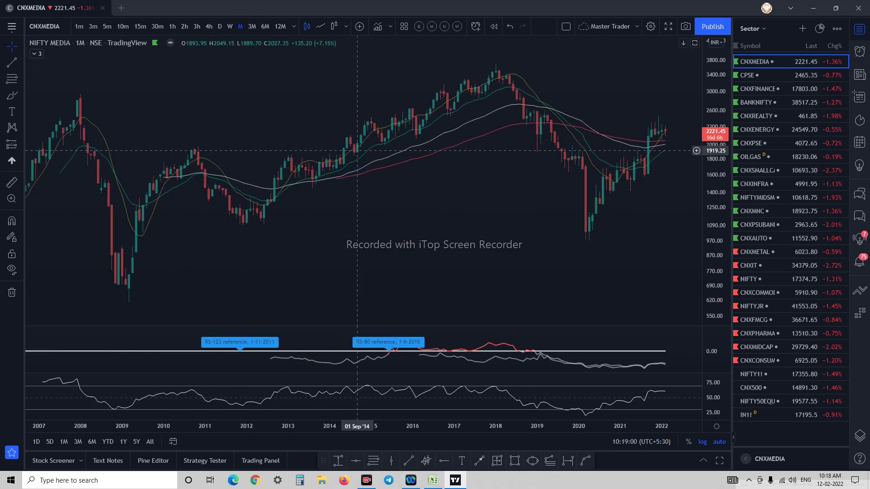
{"action": "scroll", "coordinate": [354, 150], "scroll_direction": "up", "scroll_amount": 1}
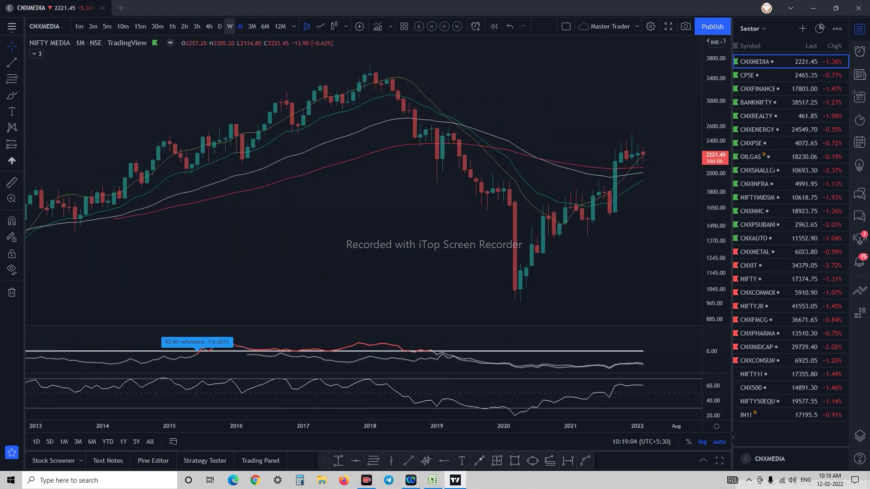
{"action": "left_click", "coordinate": [230, 26]}
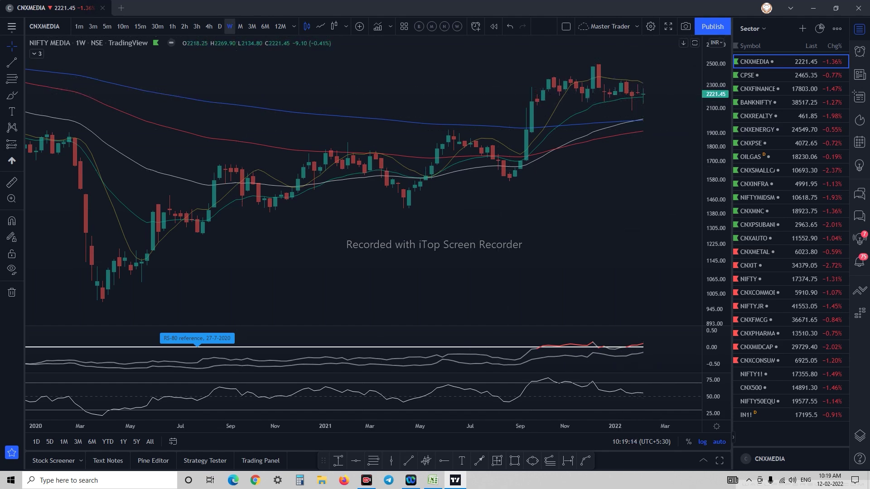
{"action": "left_click", "coordinate": [219, 26]}
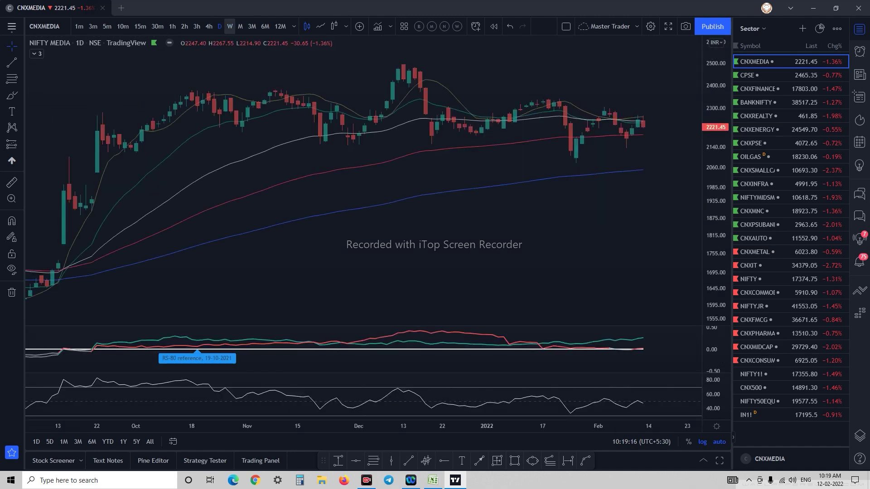
{"action": "scroll", "coordinate": [635, 159], "scroll_direction": "up", "scroll_amount": 3}
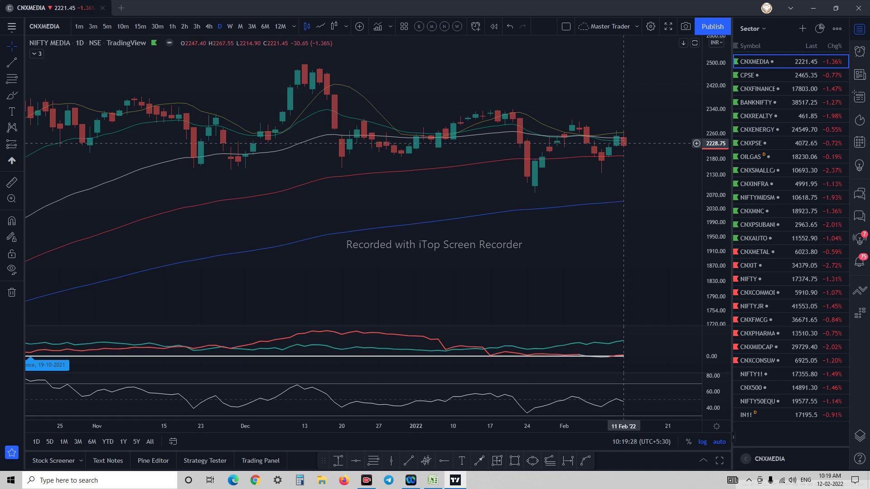
{"action": "scroll", "coordinate": [301, 249], "scroll_direction": "down", "scroll_amount": 3}
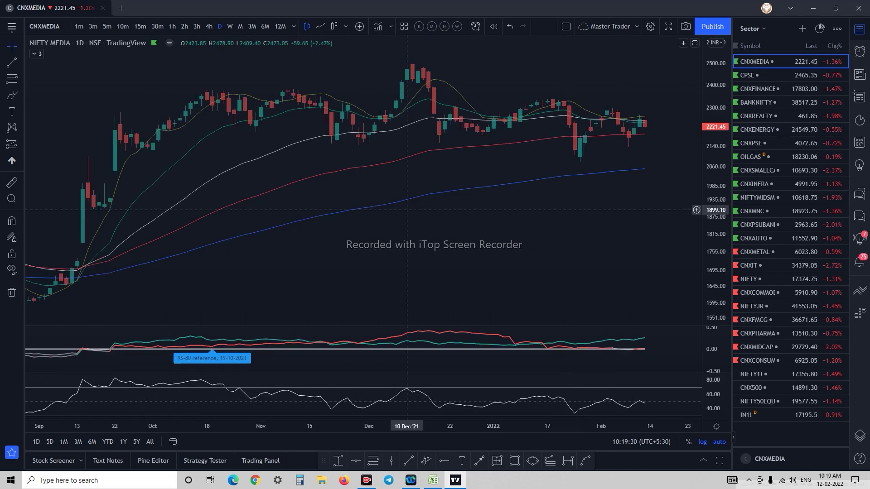
Switch to the Index UDTS workbook in Excel and check the Media row's ntp entry in cell G10
{"action": "left_click", "coordinate": [433, 481]}
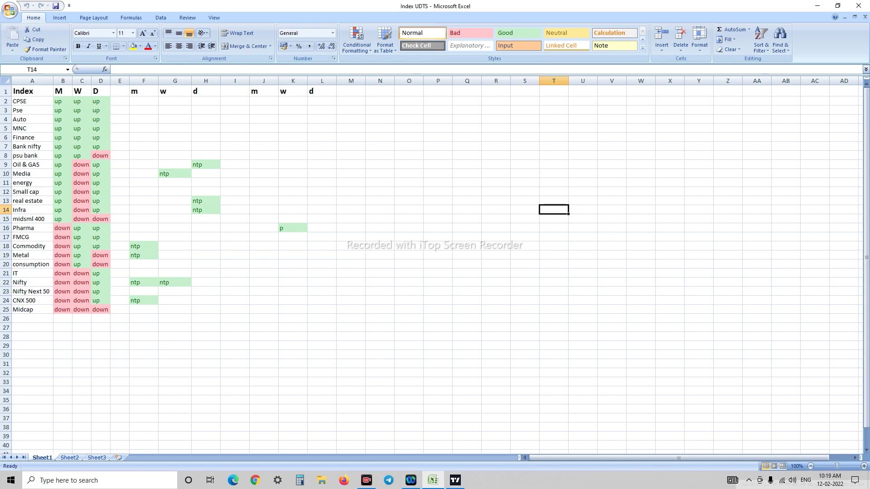
{"action": "left_click", "coordinate": [32, 174]}
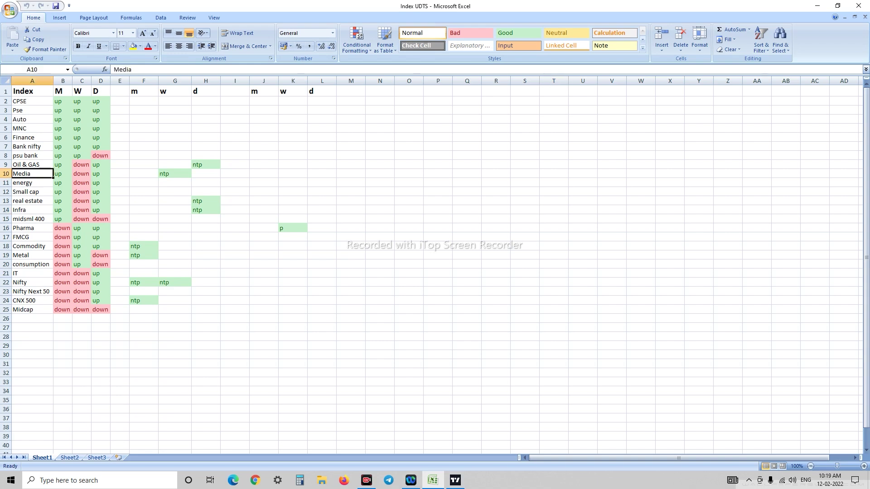
{"action": "left_click", "coordinate": [175, 173]}
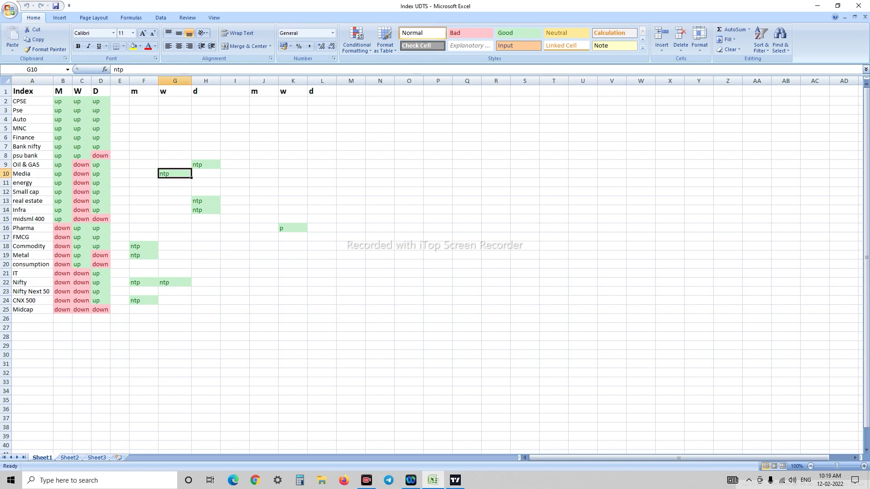
Switch back to TradingView and re-examine the CNXMEDIA chart on the weekly timeframe
{"action": "left_click", "coordinate": [456, 481]}
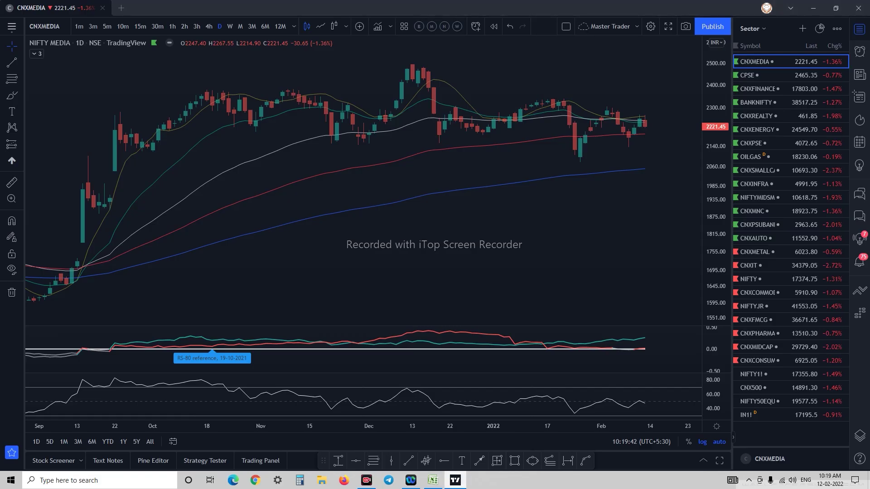
{"action": "left_click", "coordinate": [455, 480]}
{"action": "left_click", "coordinate": [455, 480]}
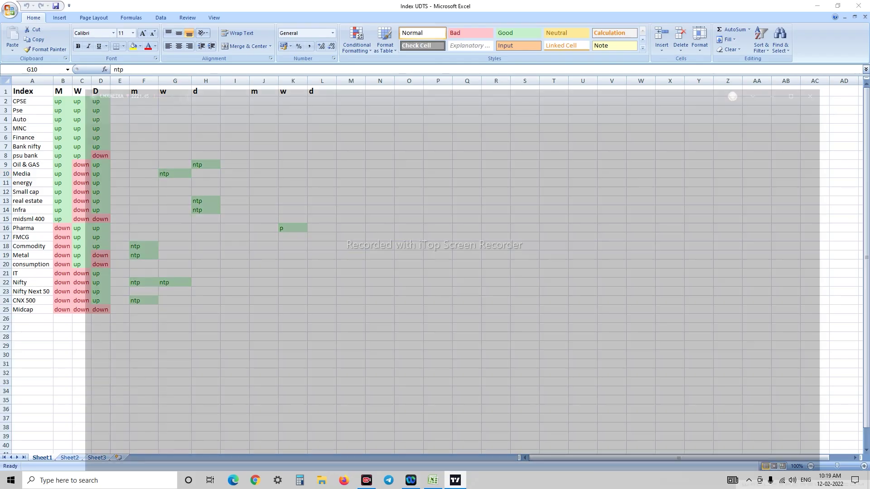
{"action": "left_click", "coordinate": [230, 26]}
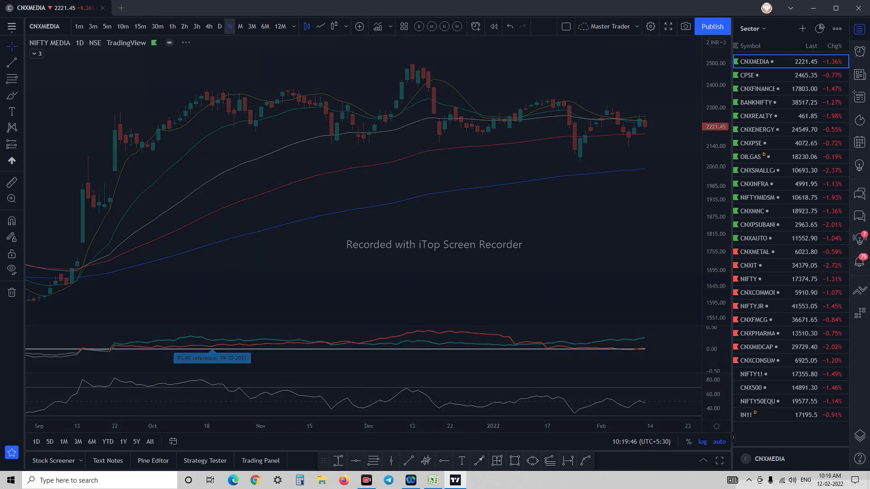
{"action": "scroll", "coordinate": [526, 181], "scroll_direction": "up", "scroll_amount": 3}
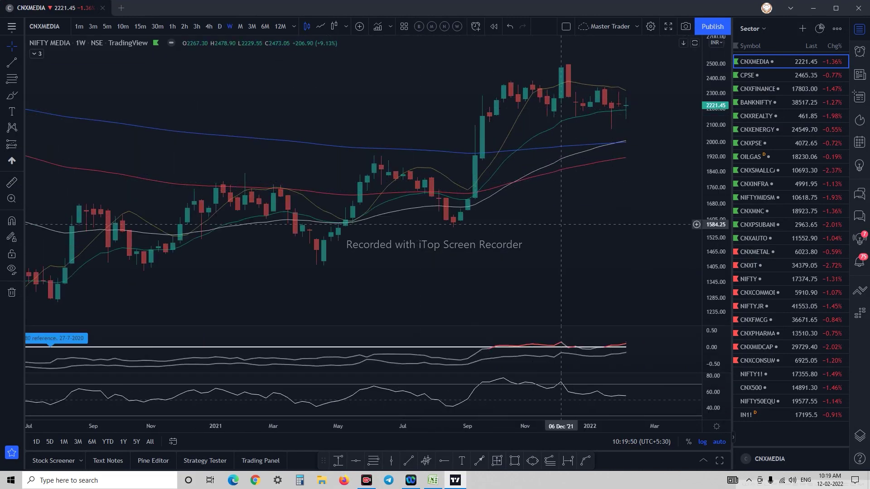
{"action": "scroll", "coordinate": [628, 204], "scroll_direction": "down", "scroll_amount": 2}
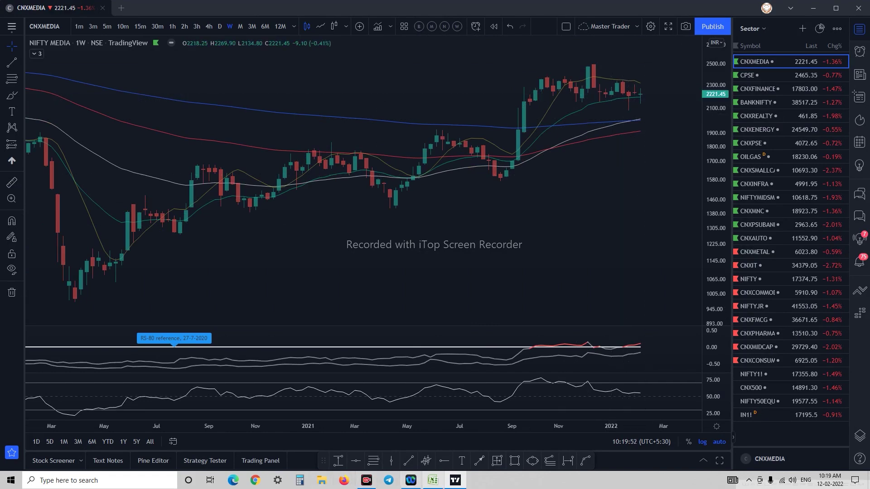
Switch to Excel and clear the ntp entry from the Media row in cell G10
{"action": "left_click", "coordinate": [433, 480]}
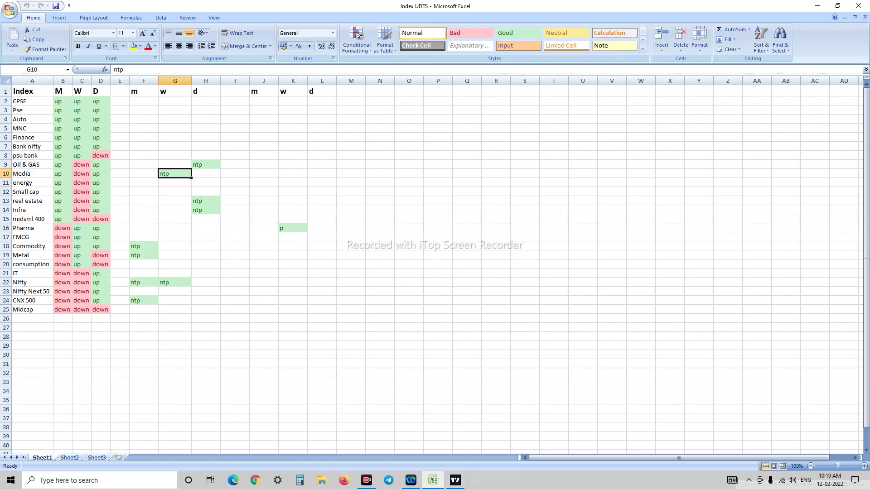
{"action": "key", "text": "Delete"}
{"action": "left_click", "coordinate": [467, 228]}
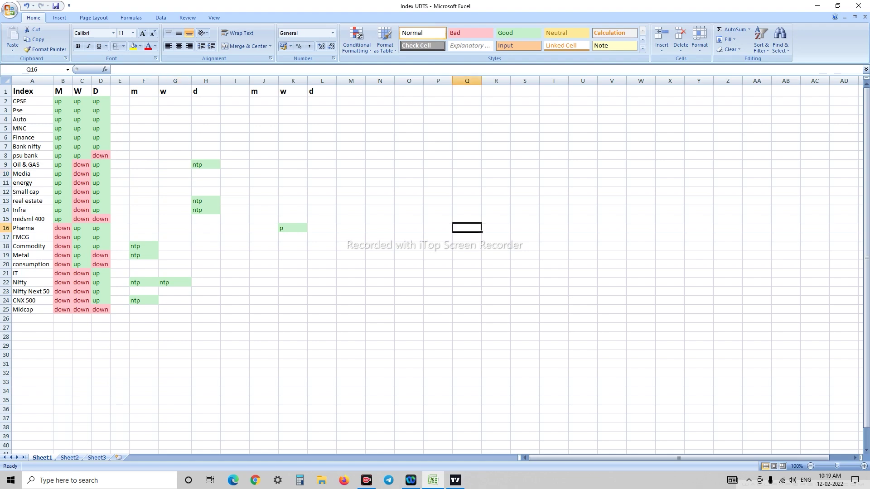
In TradingView, examine CPSE on the monthly, weekly and daily timeframes and compare it with its row in the Excel table
{"action": "left_click", "coordinate": [455, 480]}
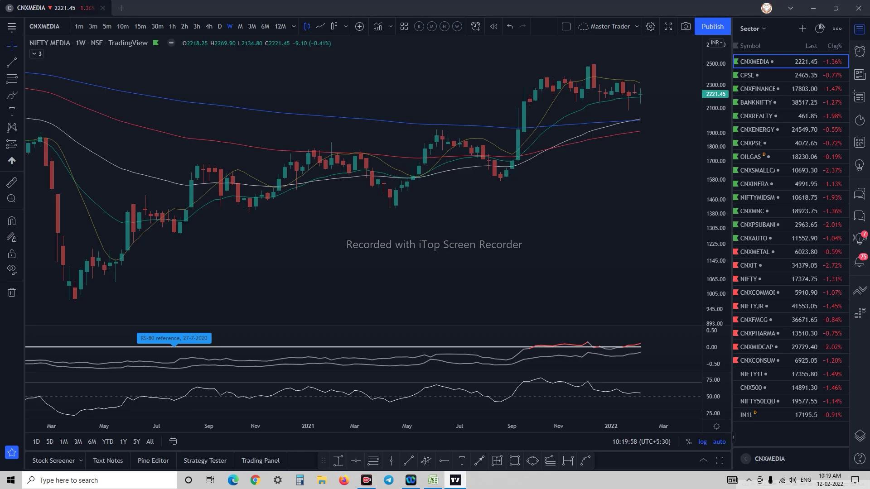
{"action": "left_click", "coordinate": [771, 75]}
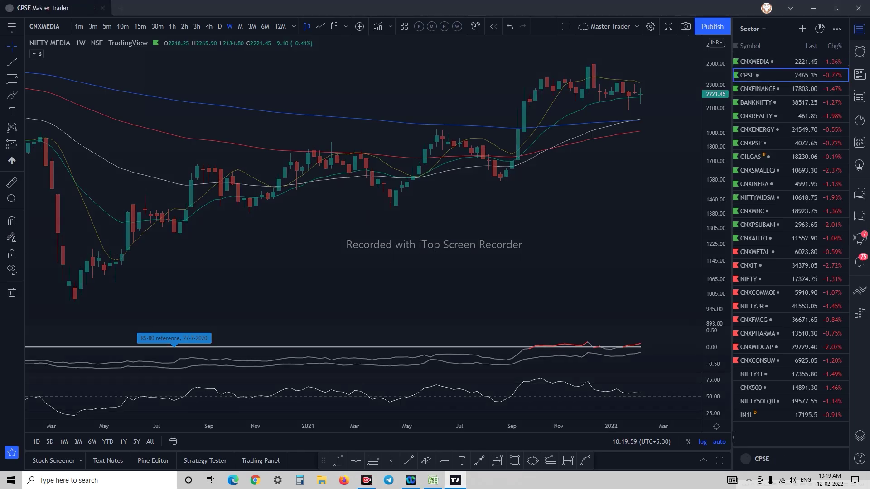
{"action": "left_click", "coordinate": [240, 26]}
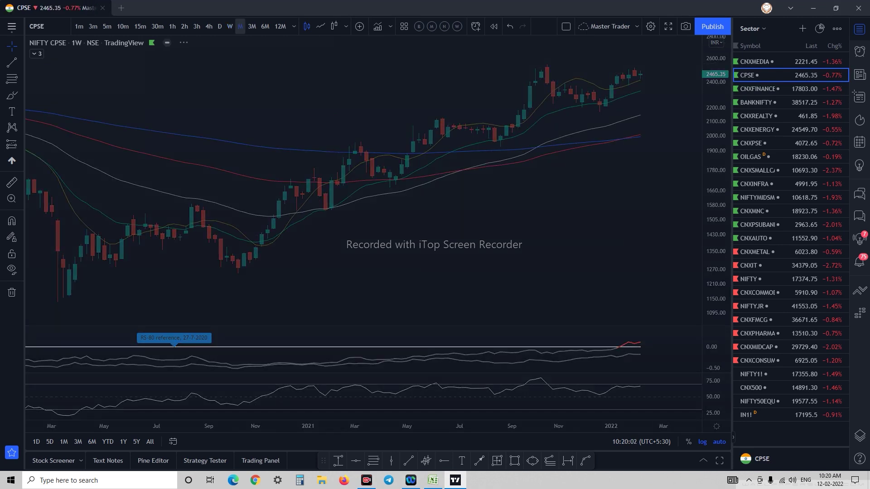
{"action": "left_click", "coordinate": [230, 27]}
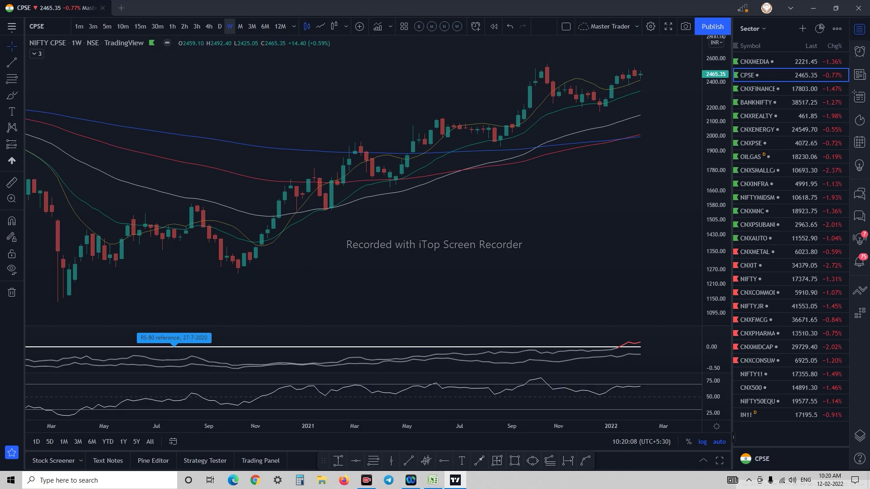
{"action": "left_click", "coordinate": [220, 26]}
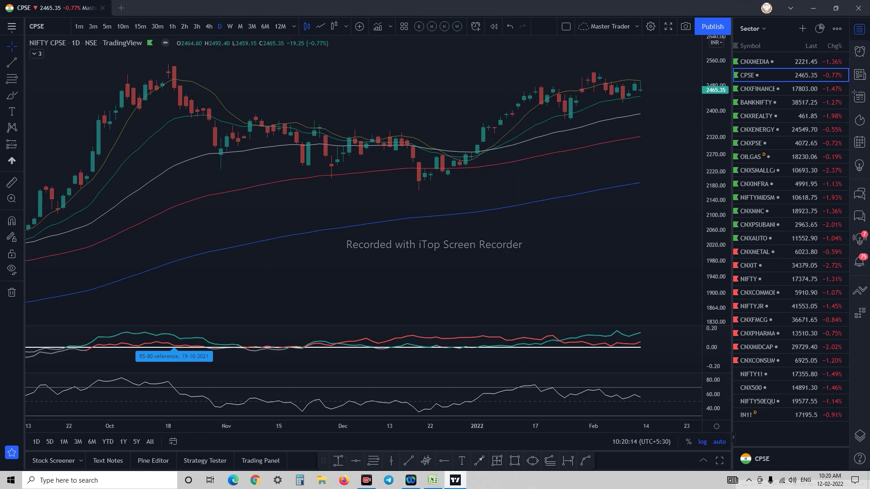
{"action": "left_click", "coordinate": [433, 480]}
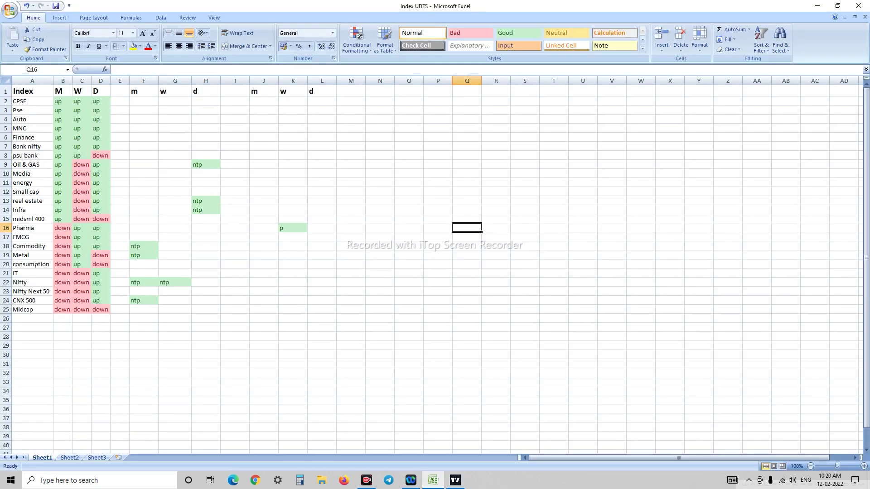
{"action": "left_click", "coordinate": [456, 480]}
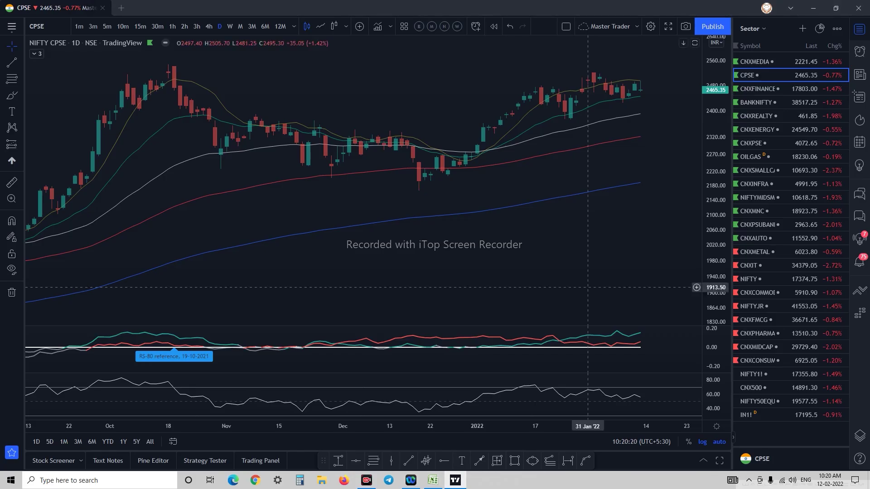
Open the CNXFINANCE chart and examine its trend on the monthly, weekly and daily timeframes
{"action": "key", "text": "Down"}
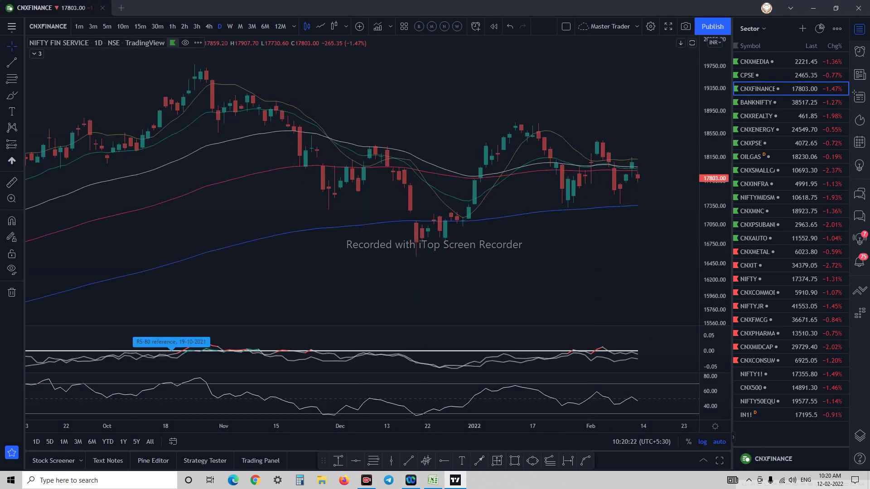
{"action": "left_click", "coordinate": [240, 26]}
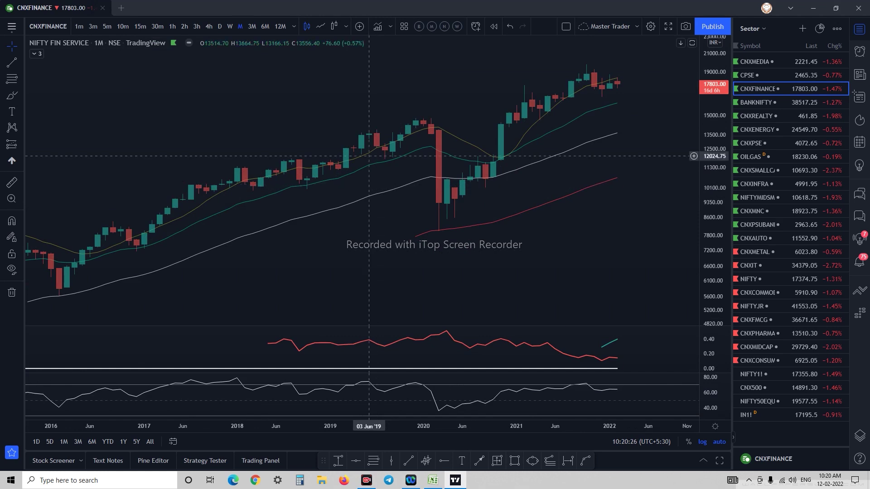
{"action": "left_click", "coordinate": [230, 26]}
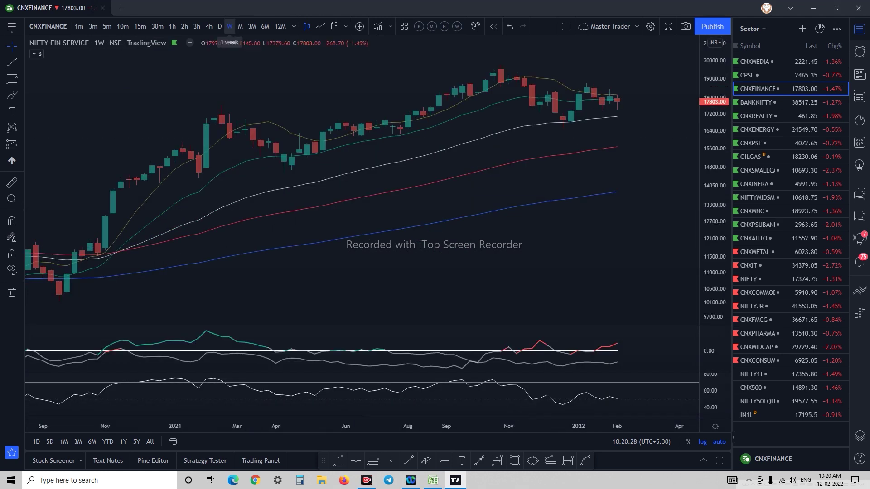
{"action": "left_click", "coordinate": [219, 26]}
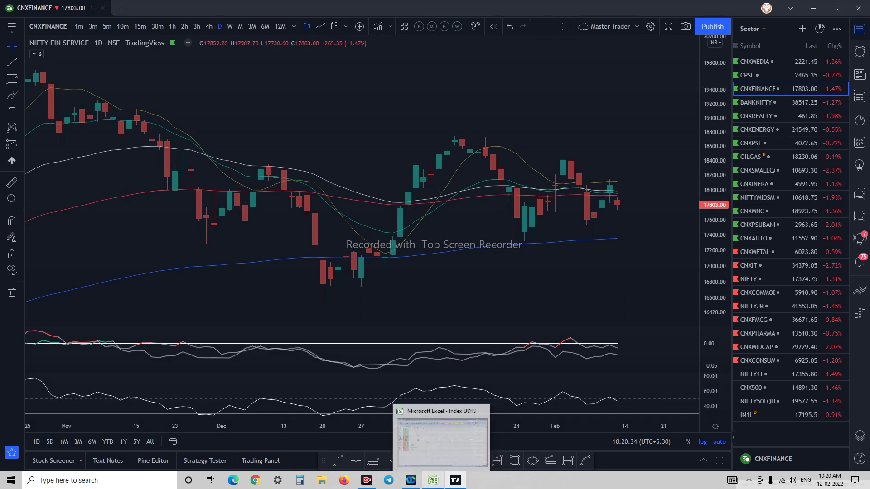
Switch to Excel and set the Finance row's W and D trends to down in cells C6 and D6
{"action": "left_click", "coordinate": [433, 481]}
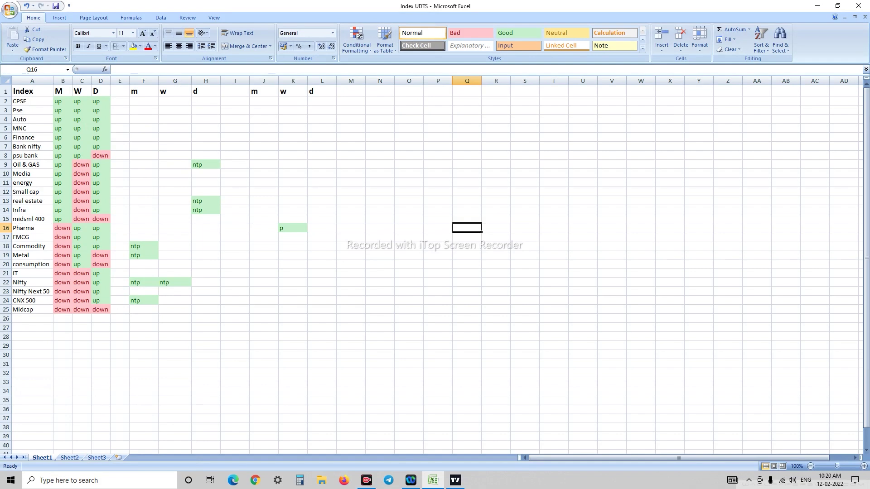
{"action": "left_click", "coordinate": [32, 137]}
{"action": "left_click", "coordinate": [82, 138]}
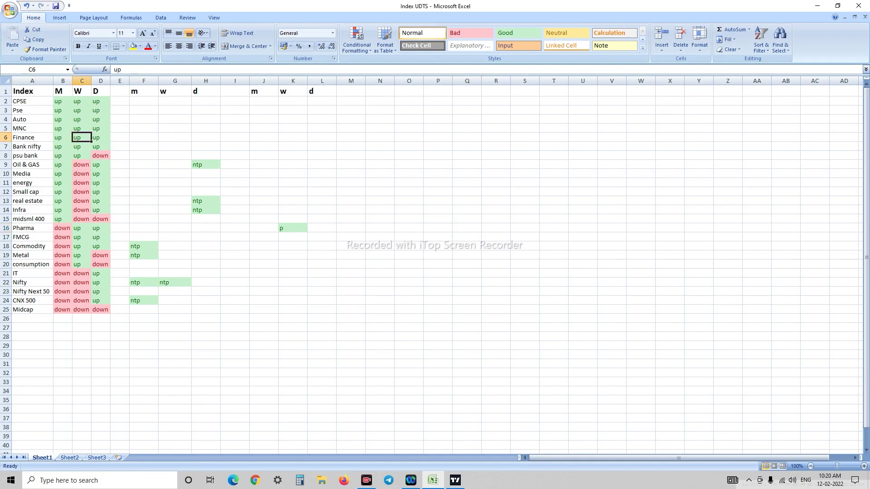
{"action": "type", "text": "down"}
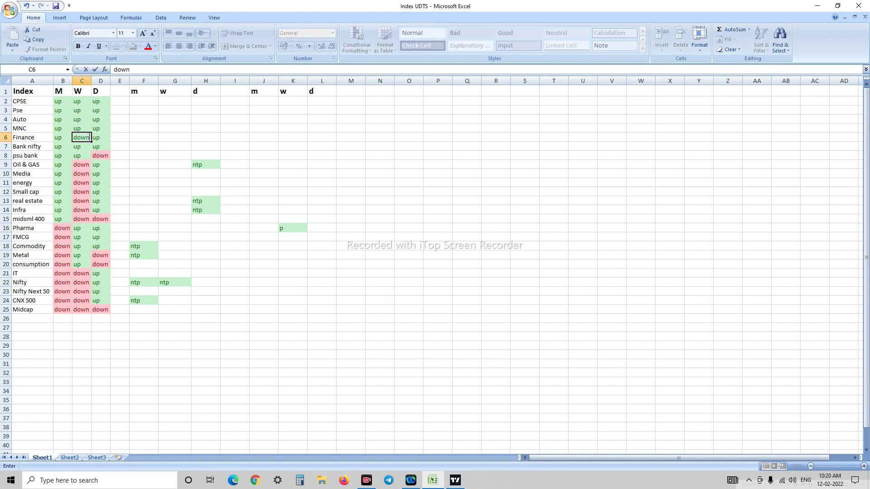
{"action": "key", "text": "Tab"}
{"action": "type", "text": "down"}
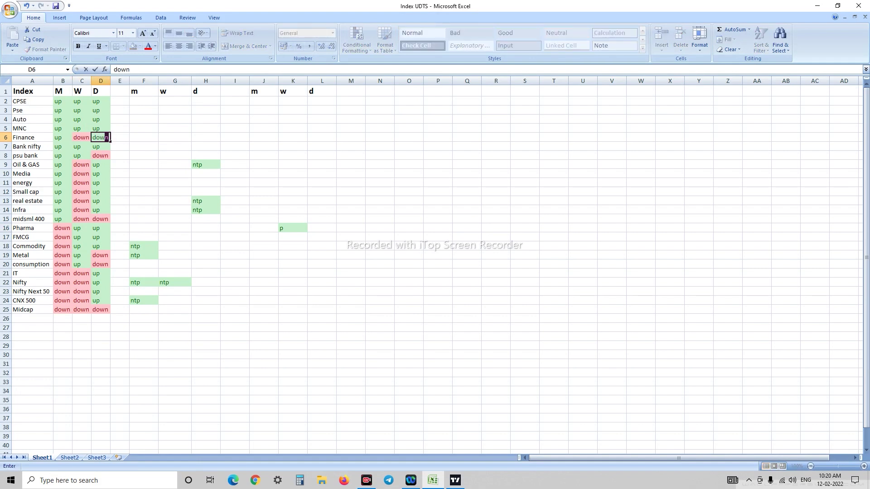
{"action": "key", "text": "Tab"}
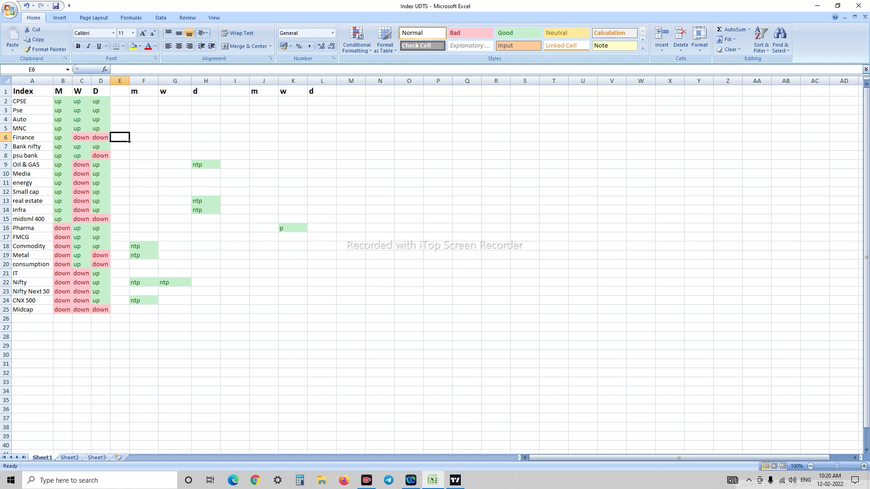
Enter n for the Finance row in the second w column, cell K6
{"action": "key", "text": "Right"}
{"action": "key", "text": "Right"}
{"action": "key", "text": "Right"}
{"action": "key", "text": "Right"}
{"action": "key", "text": "Right"}
{"action": "key", "text": "Right"}
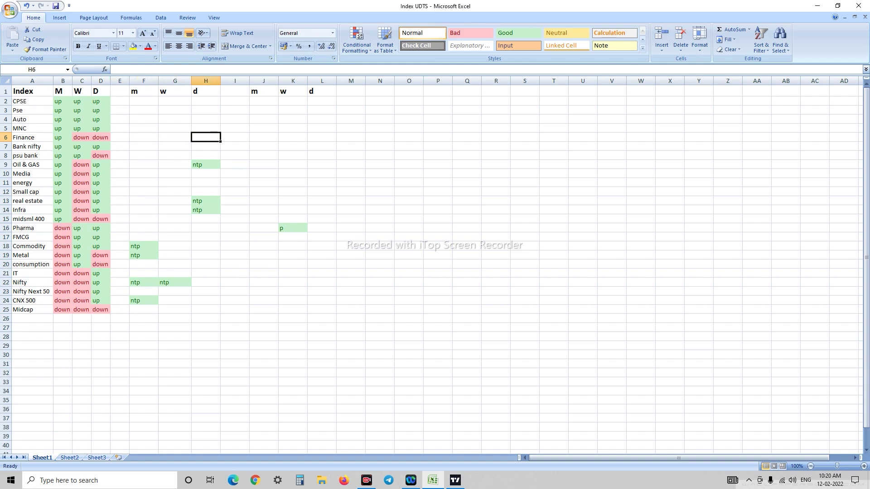
{"action": "key", "text": "Up"}
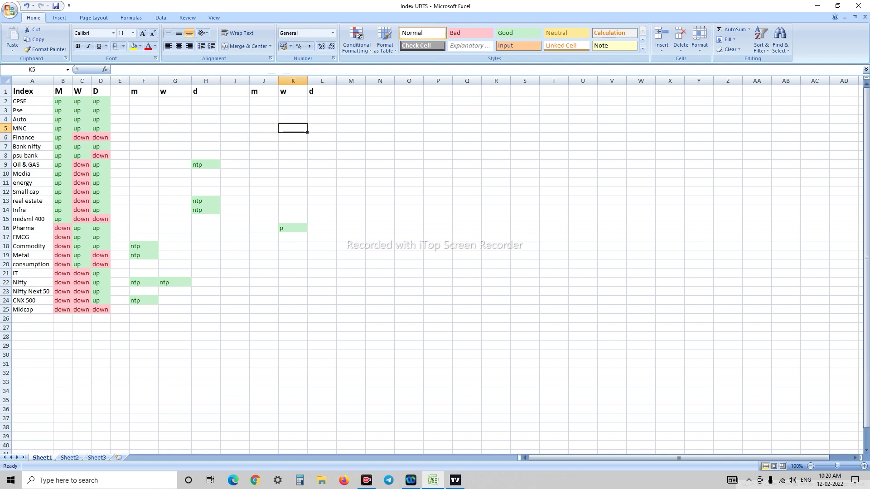
{"action": "key", "text": "Down"}
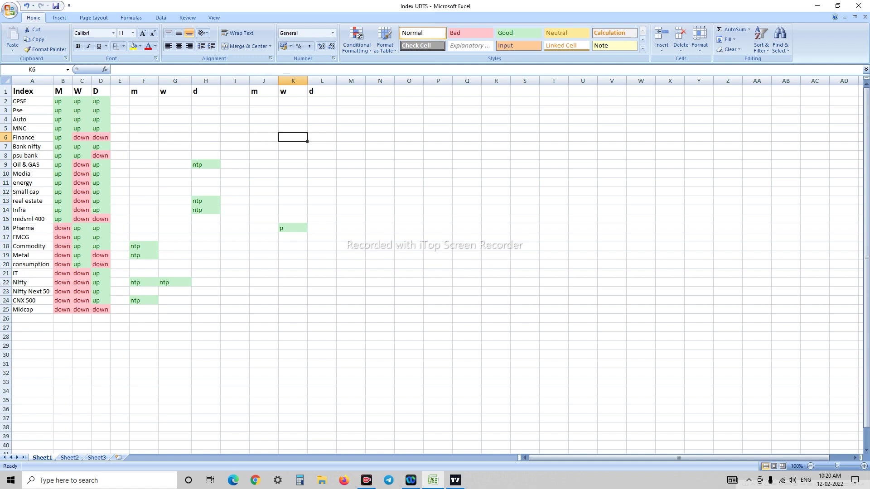
{"action": "type", "text": "n"}
{"action": "key", "text": "Return"}
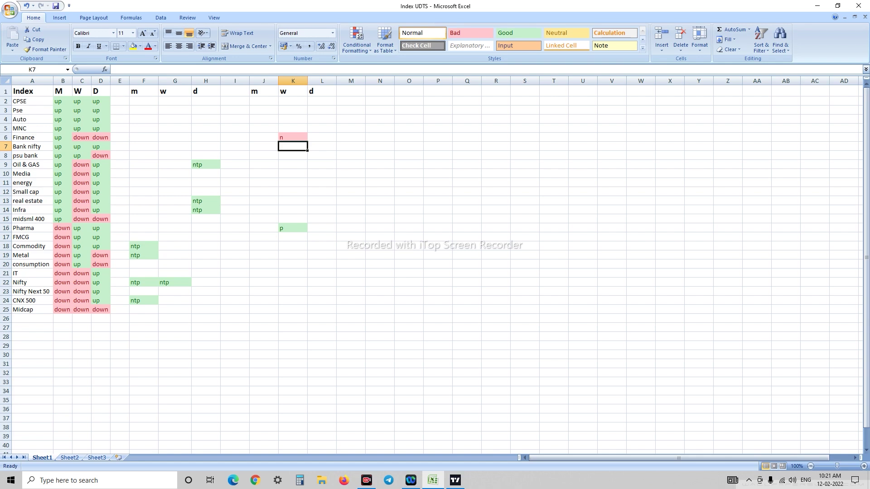
{"action": "left_click", "coordinate": [322, 137]}
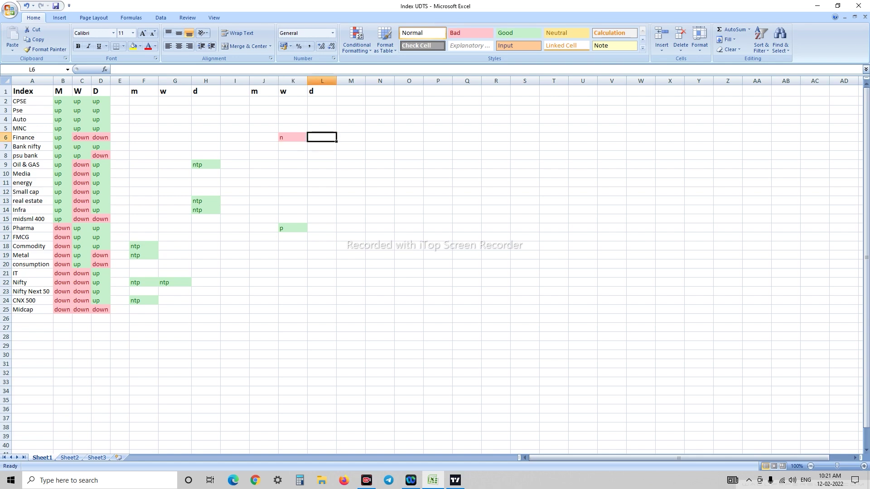
{"action": "left_click", "coordinate": [322, 80]}
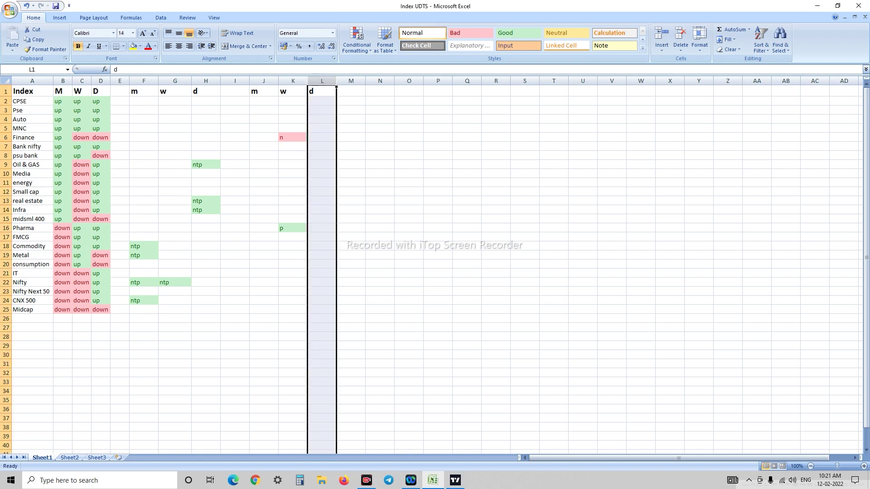
{"action": "left_click", "coordinate": [408, 120]}
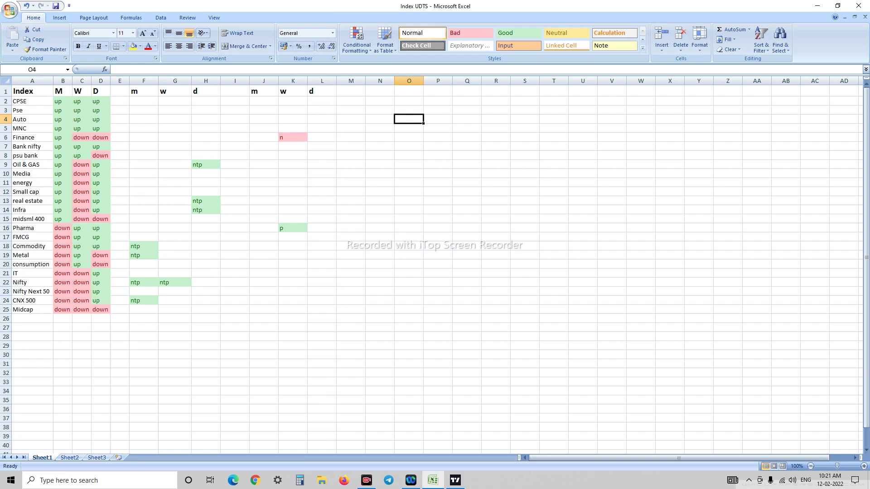
{"action": "left_click", "coordinate": [292, 137]}
{"action": "left_click", "coordinate": [380, 228]}
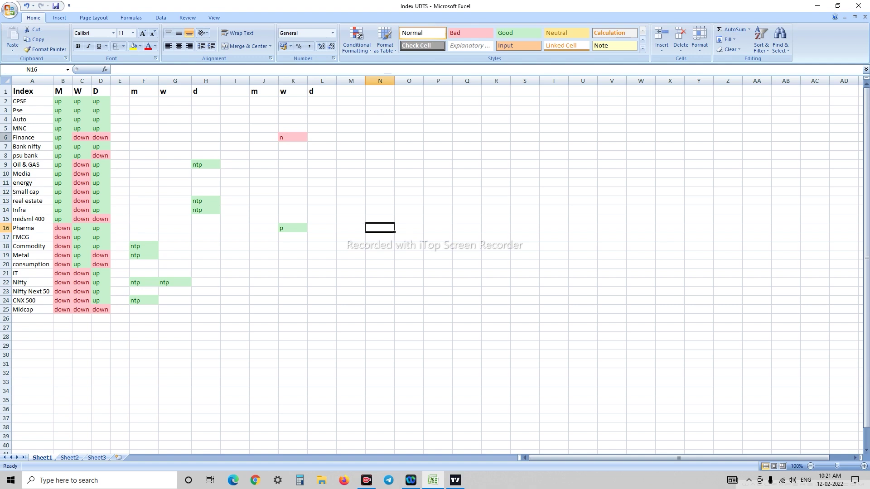
Switch to TradingView and examine the BANKNIFTY trend on the monthly, weekly and daily timeframes
{"action": "key", "text": "alt+Tab"}
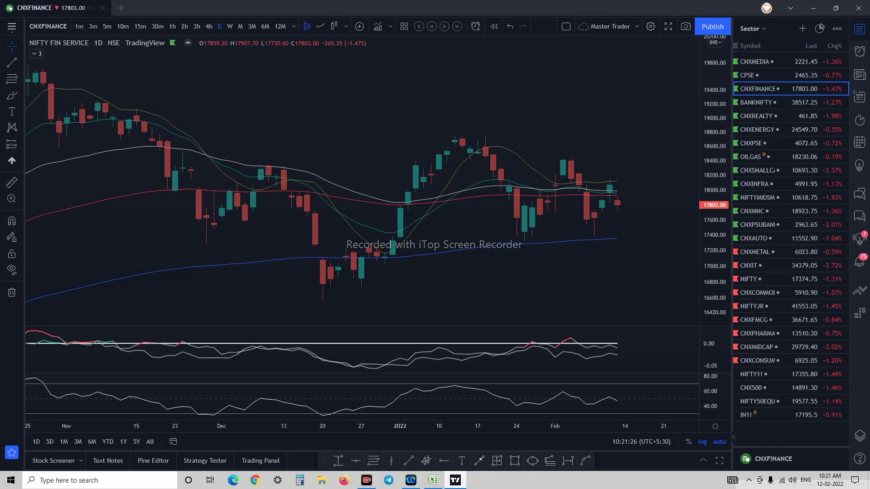
{"action": "key", "text": "Down"}
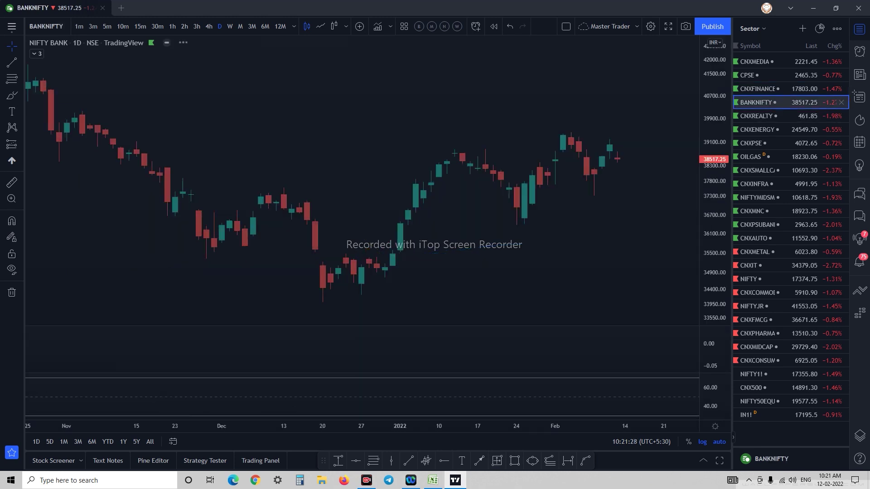
{"action": "left_click", "coordinate": [241, 26]}
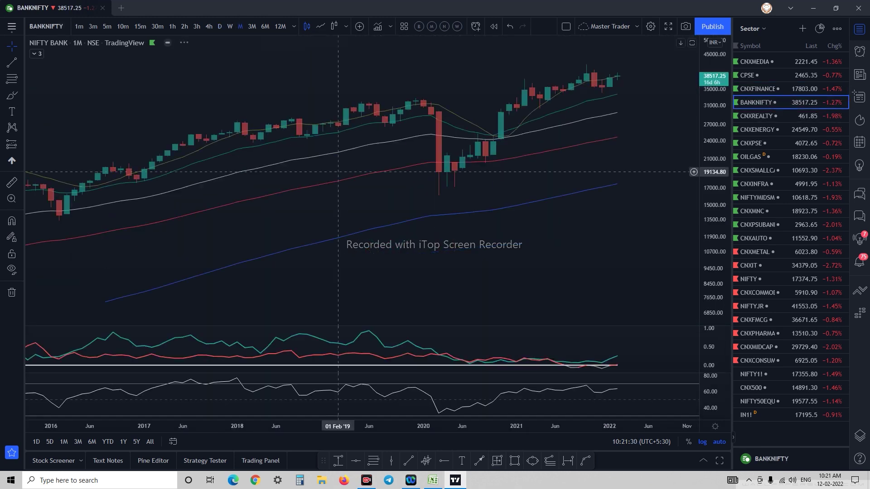
{"action": "left_click", "coordinate": [230, 27]}
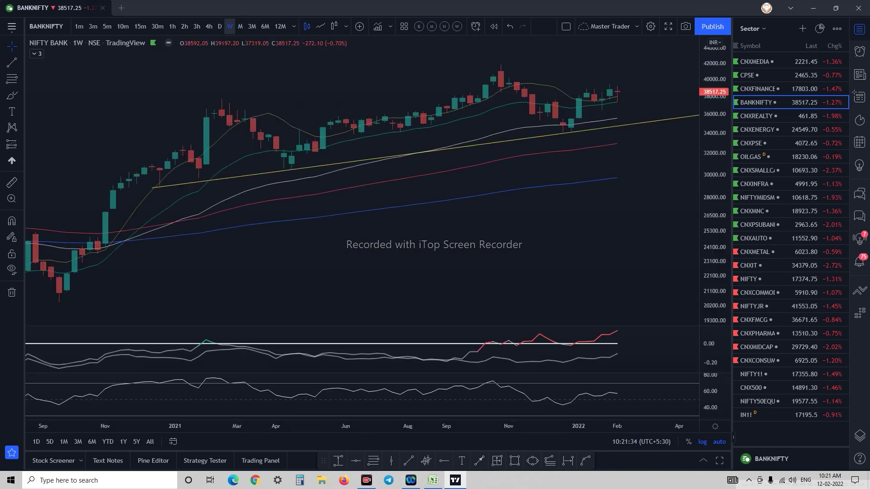
{"action": "left_click", "coordinate": [219, 26]}
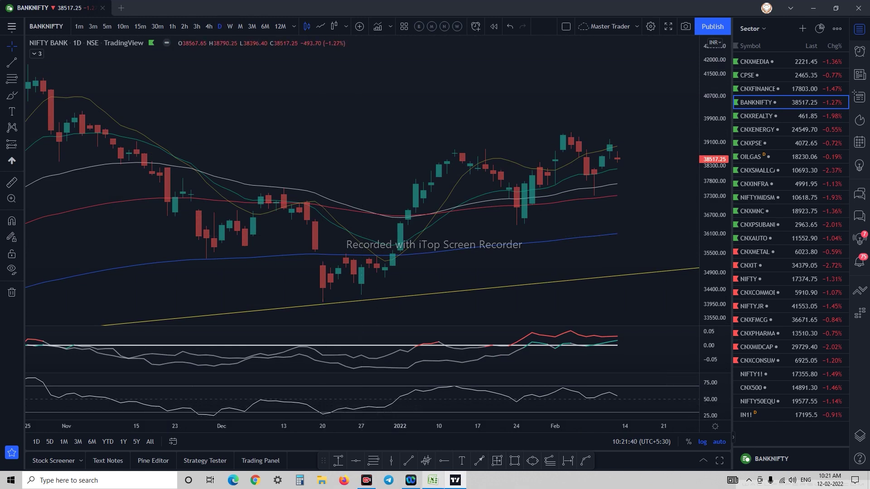
Switch to Excel and set the Bank nifty row's D trend to down in cell D7
{"action": "left_click", "coordinate": [432, 480]}
{"action": "left_click", "coordinate": [101, 146]}
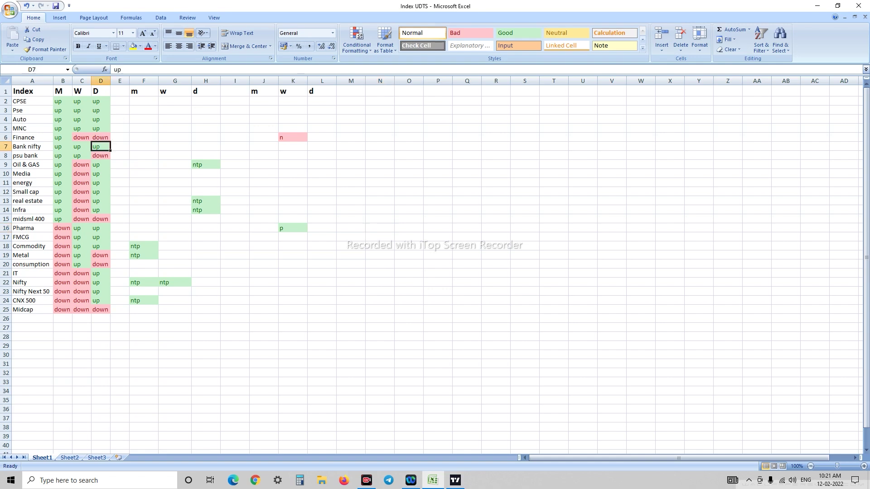
{"action": "type", "text": "down"}
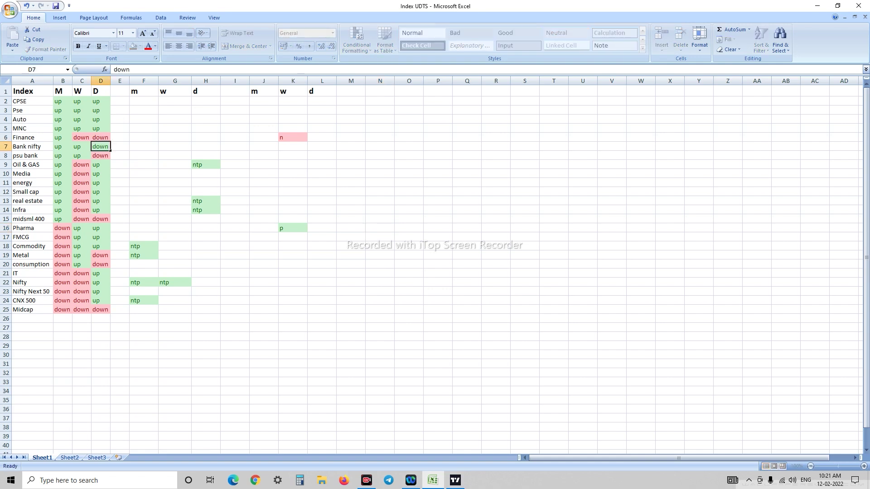
{"action": "key", "text": "Return"}
Switch to TradingView and examine the CNXREALTY chart on the monthly, weekly and daily timeframes
{"action": "left_click", "coordinate": [456, 480]}
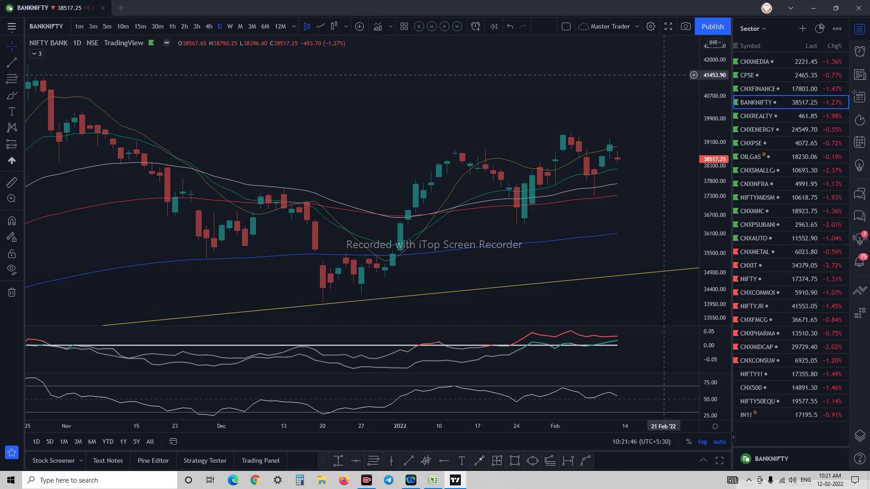
{"action": "left_click", "coordinate": [771, 116]}
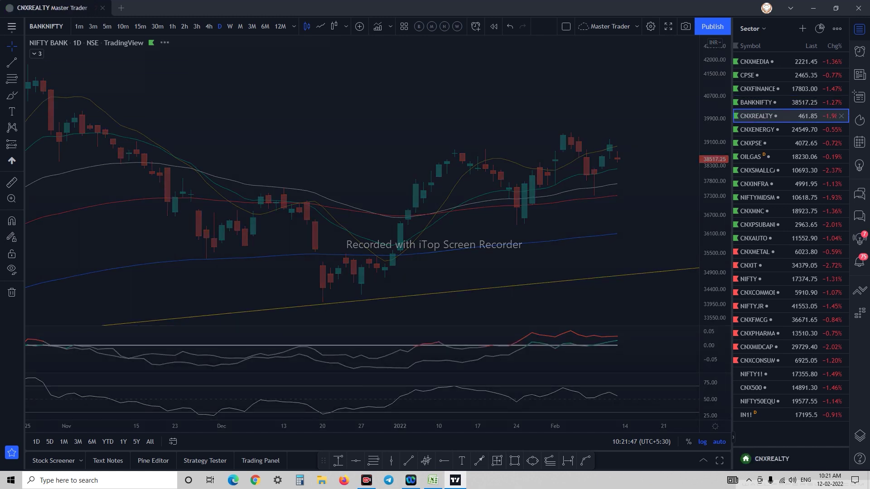
{"action": "left_click", "coordinate": [240, 27]}
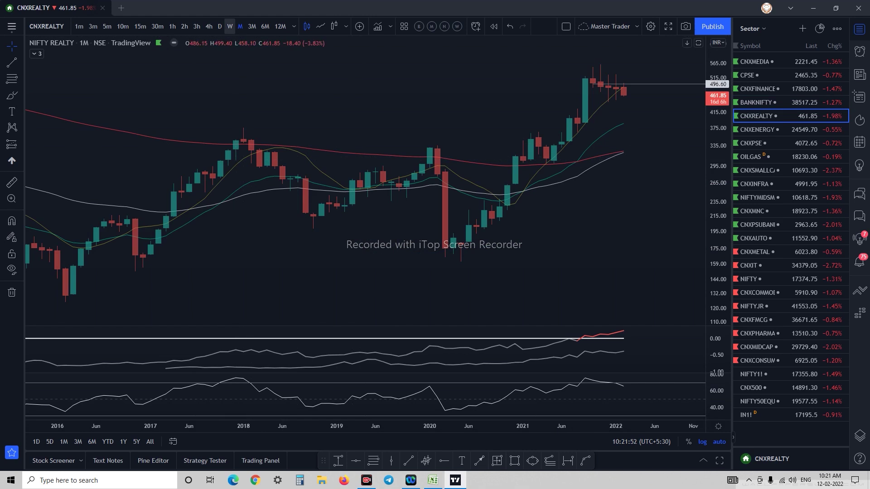
{"action": "left_click", "coordinate": [229, 26]}
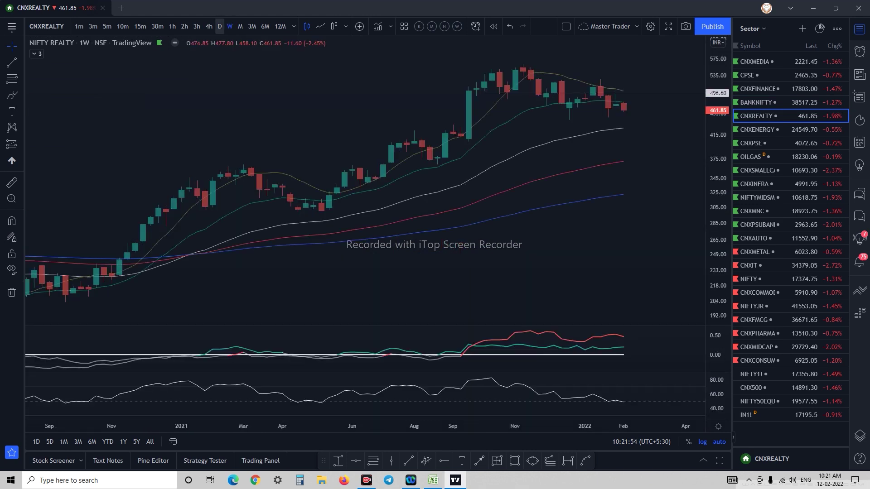
{"action": "left_click", "coordinate": [220, 26]}
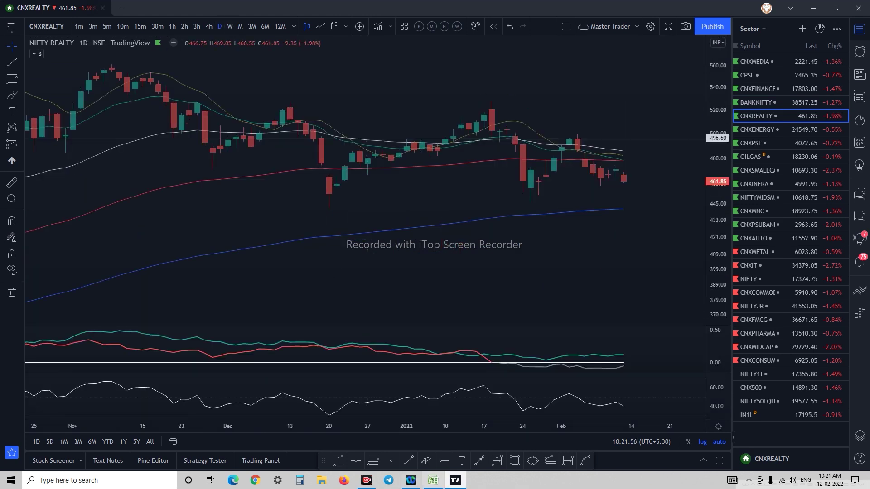
In Excel, set the real estate row's D trend to down in cell D13 and clear its ntp entry in H13
{"action": "left_click", "coordinate": [433, 481]}
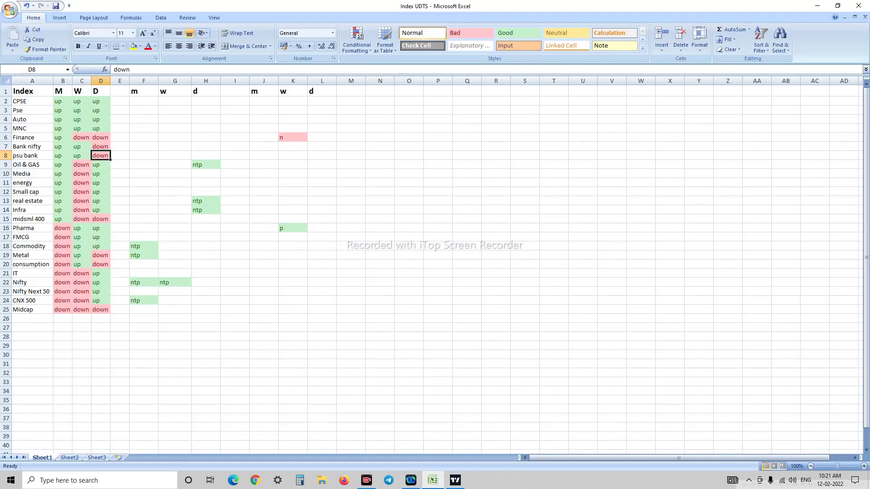
{"action": "left_click", "coordinate": [32, 201]}
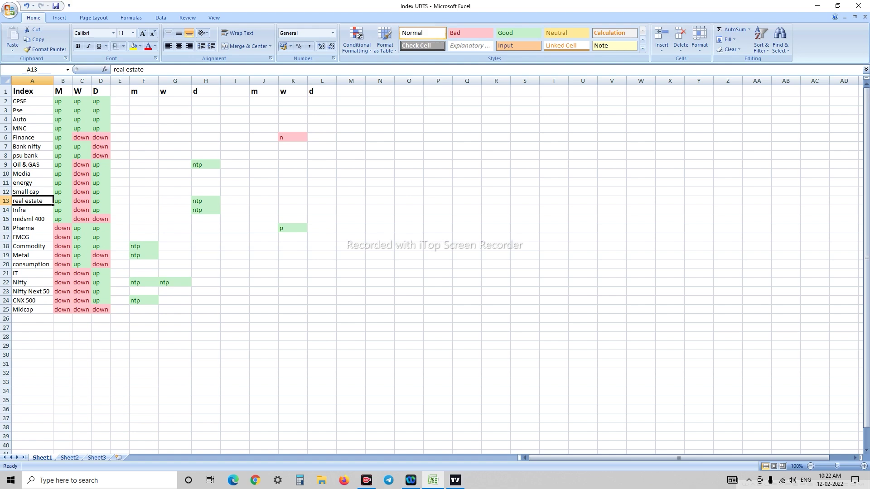
{"action": "left_click", "coordinate": [101, 200]}
{"action": "type", "text": "down"}
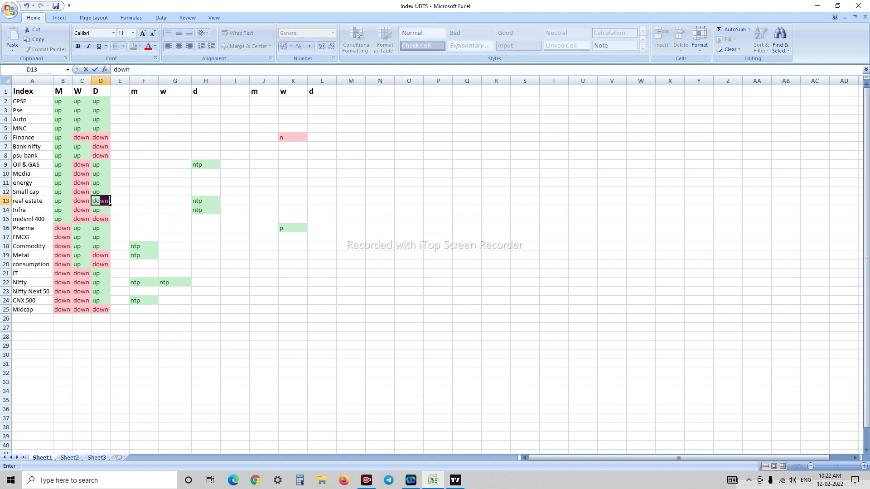
{"action": "key", "text": "Right"}
{"action": "key", "text": "Right"}
{"action": "key", "text": "Right"}
{"action": "key", "text": "Right"}
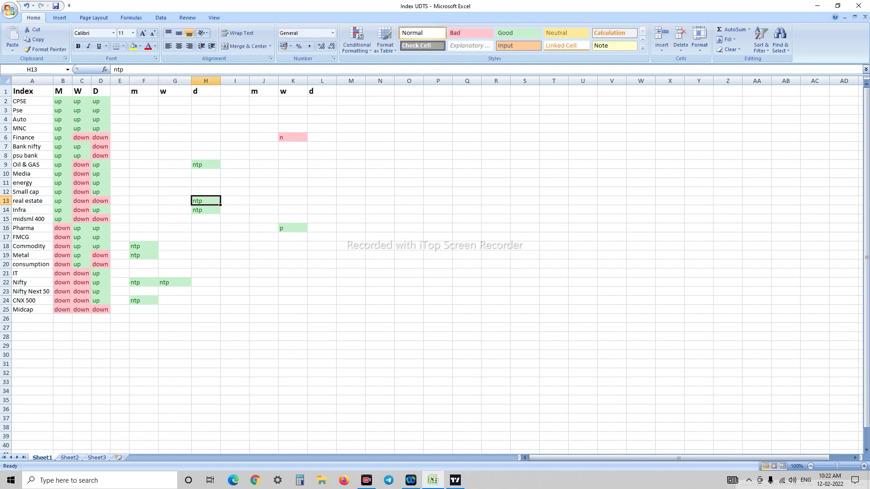
{"action": "key", "text": "Delete"}
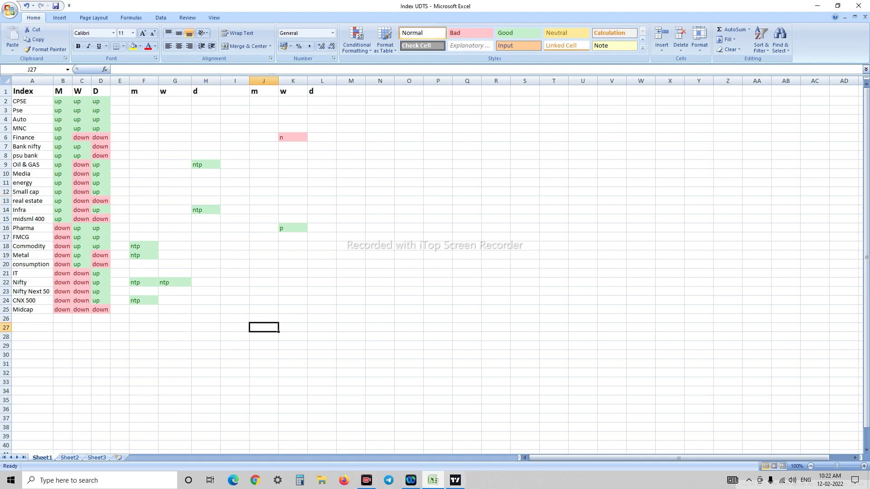
In TradingView, examine CNXENERGY on the monthly, weekly and daily timeframes and compare it with the energy row in Excel
{"action": "left_click", "coordinate": [455, 480]}
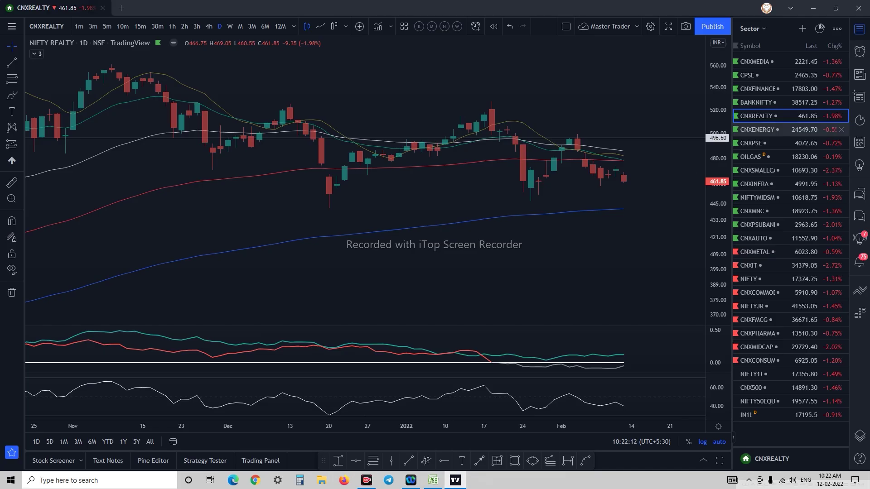
{"action": "left_click", "coordinate": [761, 130]}
{"action": "left_click", "coordinate": [240, 26]}
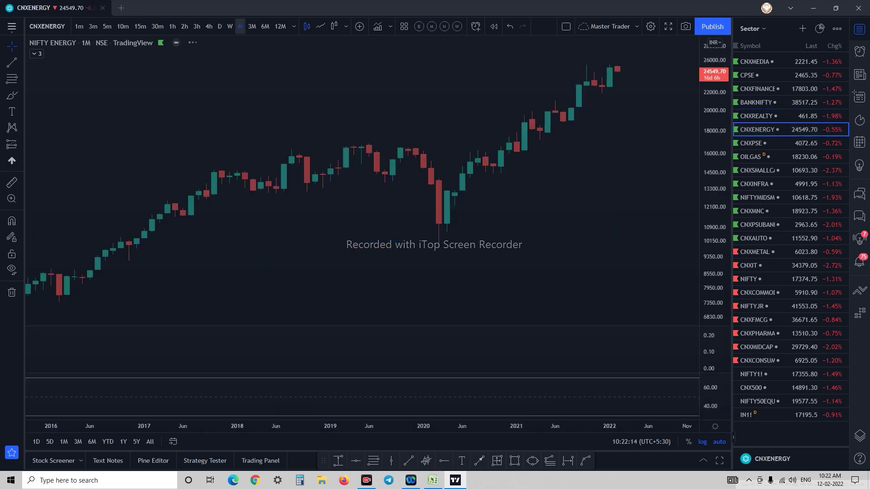
{"action": "left_click", "coordinate": [230, 26]}
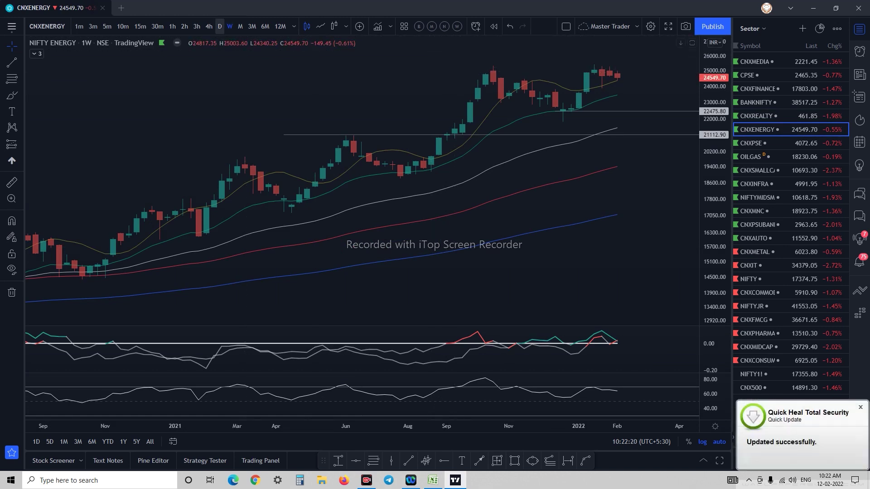
{"action": "left_click", "coordinate": [220, 27]}
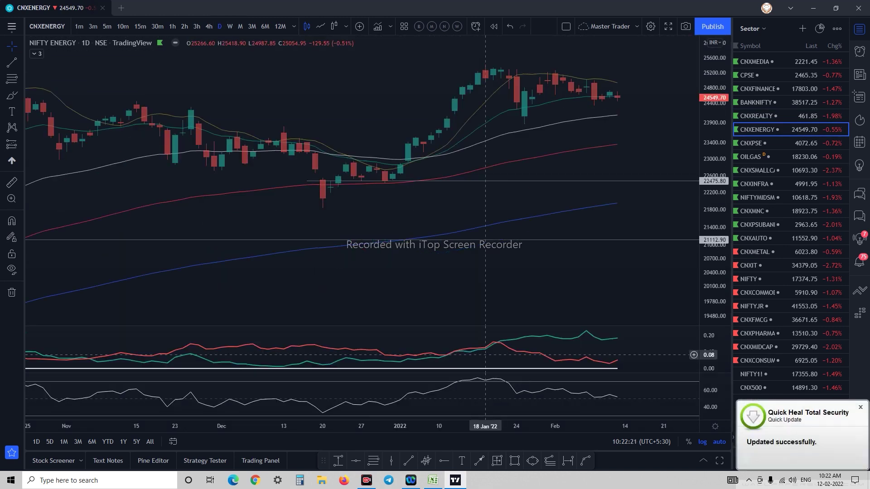
{"action": "left_click", "coordinate": [433, 480]}
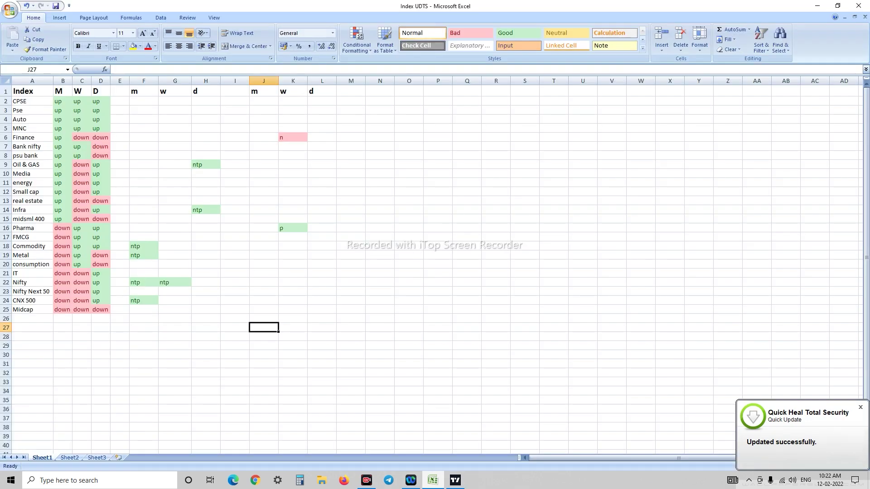
{"action": "left_click", "coordinate": [456, 480]}
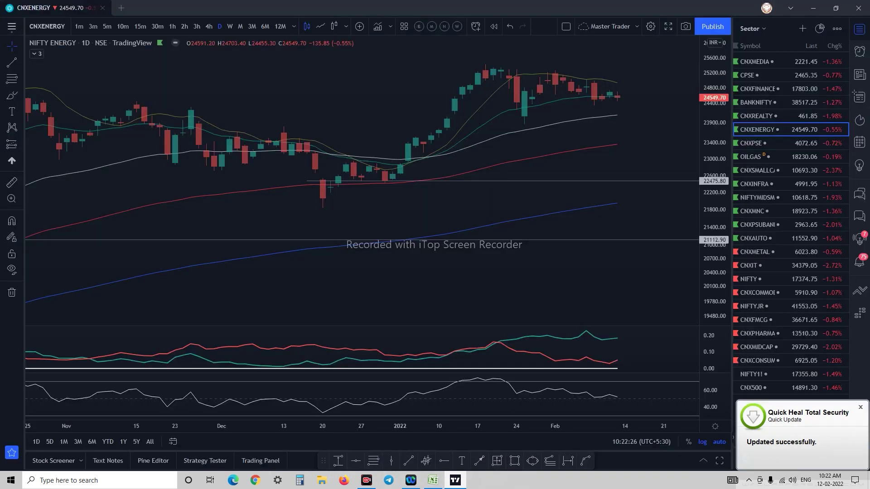
Switch to Excel and set the energy row's D trend to down in cell D11
{"action": "left_click", "coordinate": [433, 480]}
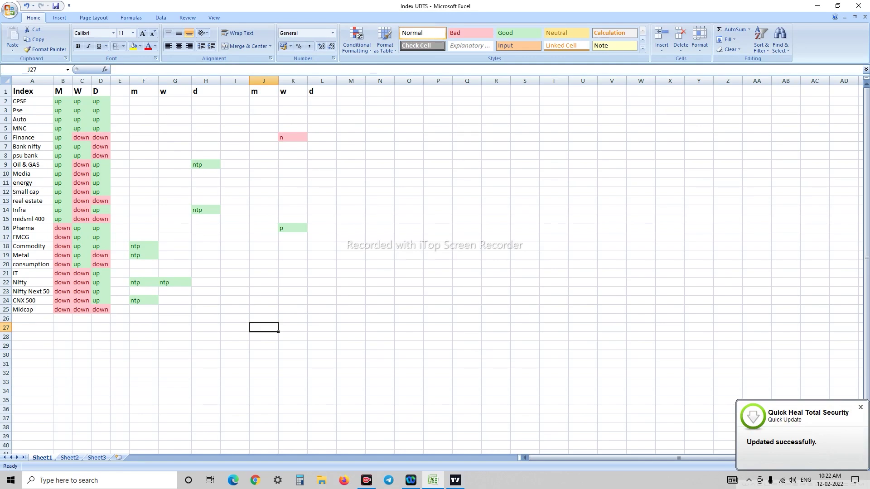
{"action": "left_click", "coordinate": [101, 183]}
{"action": "type", "text": "down"}
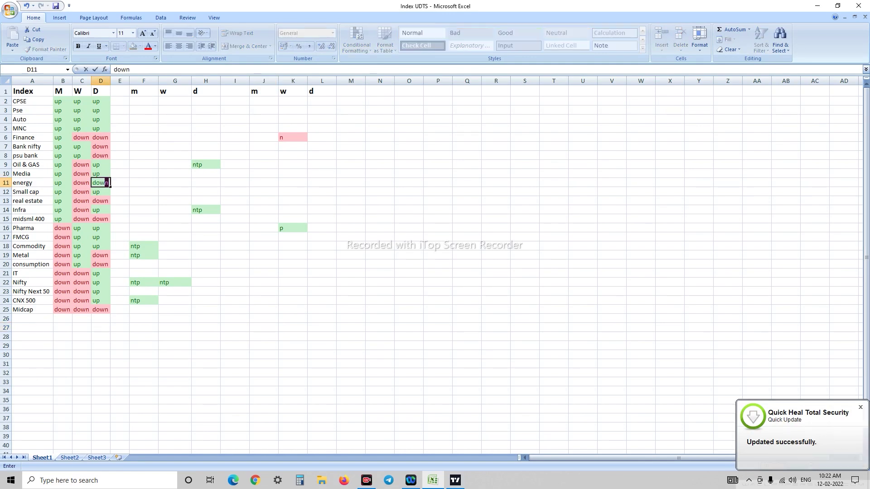
{"action": "key", "text": "Tab"}
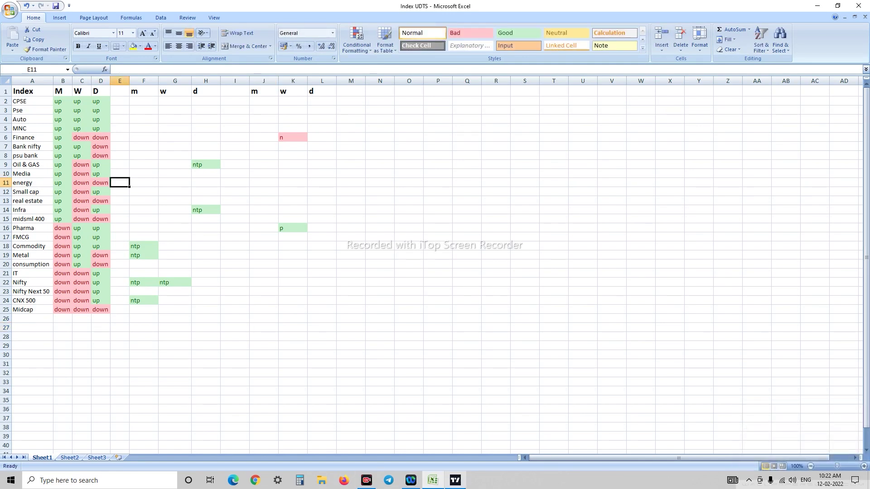
Switch to TradingView, examine CNXPSE on the monthly, weekly and daily timeframes, and compare it with the Pse row in Excel
{"action": "left_click", "coordinate": [456, 481]}
{"action": "key", "text": "Down"}
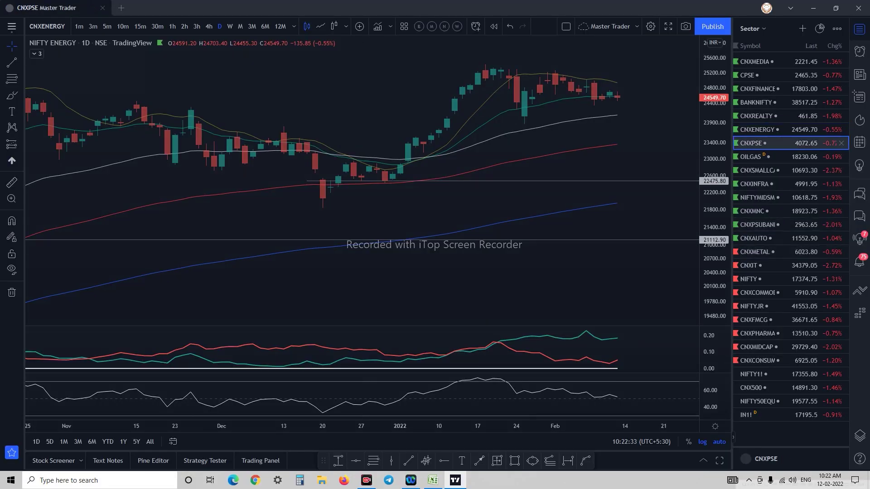
{"action": "left_click", "coordinate": [240, 26]}
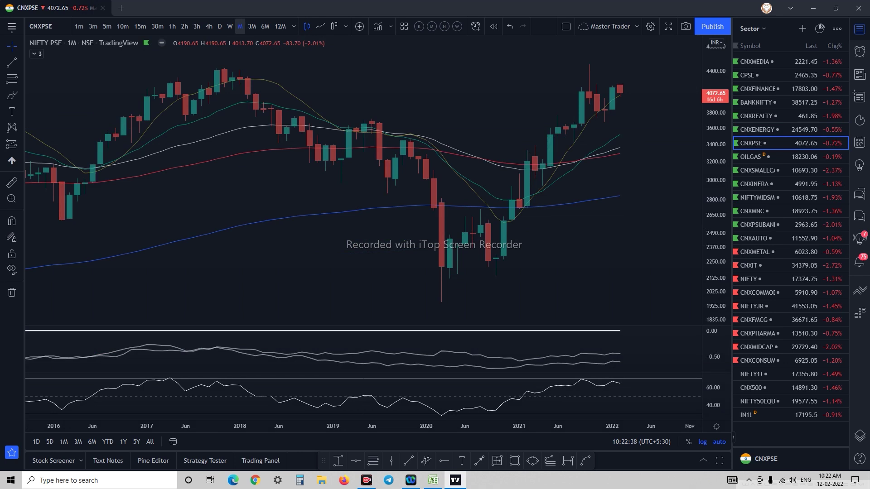
{"action": "left_click", "coordinate": [230, 26]}
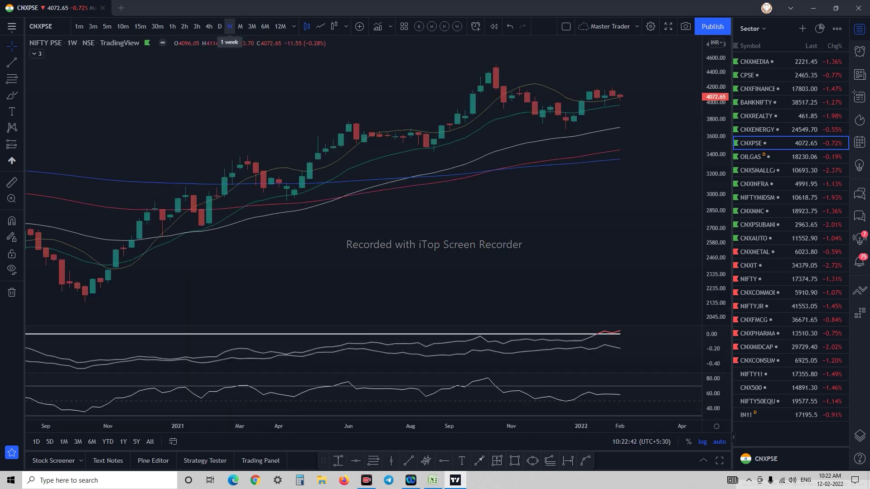
{"action": "scroll", "coordinate": [570, 136], "scroll_direction": "up", "scroll_amount": 5}
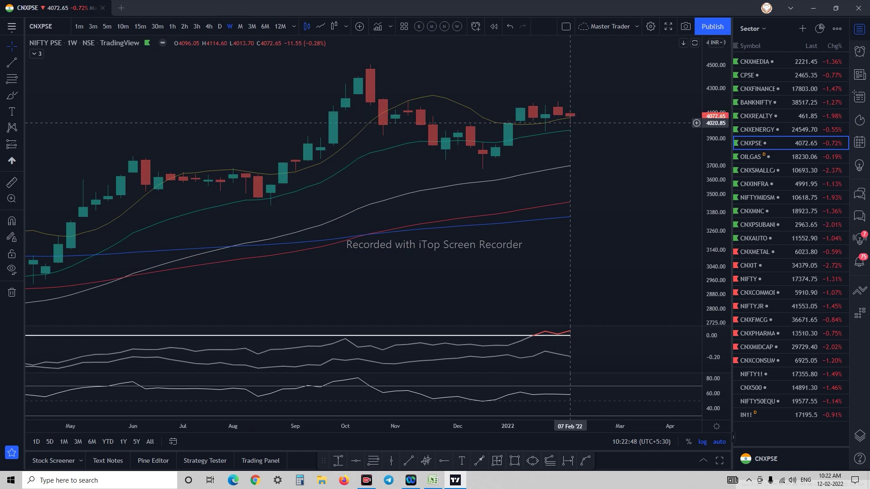
{"action": "scroll", "coordinate": [575, 173], "scroll_direction": "down", "scroll_amount": 2}
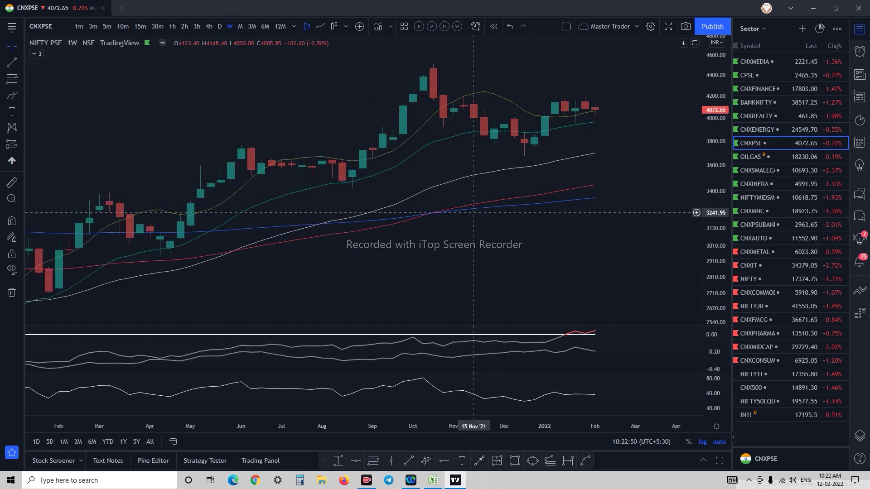
{"action": "scroll", "coordinate": [474, 212], "scroll_direction": "down", "scroll_amount": 3}
{"action": "left_click", "coordinate": [240, 26]}
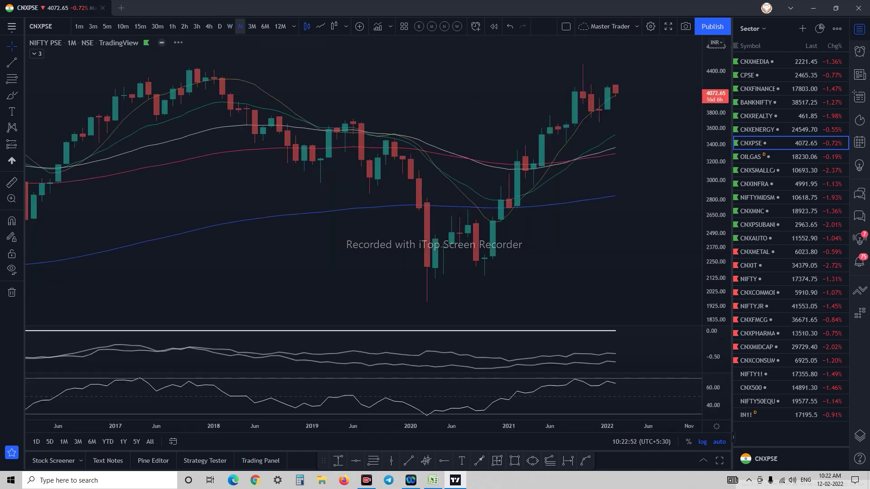
{"action": "left_click", "coordinate": [220, 26]}
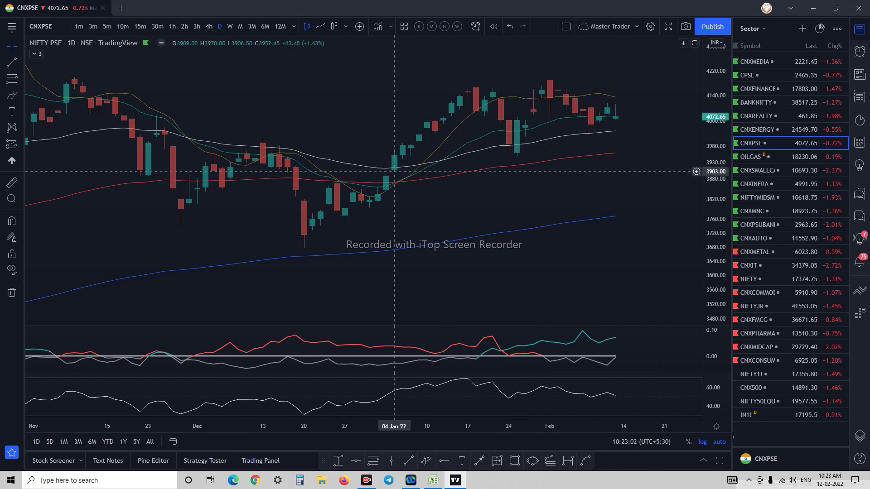
{"action": "left_click", "coordinate": [241, 26]}
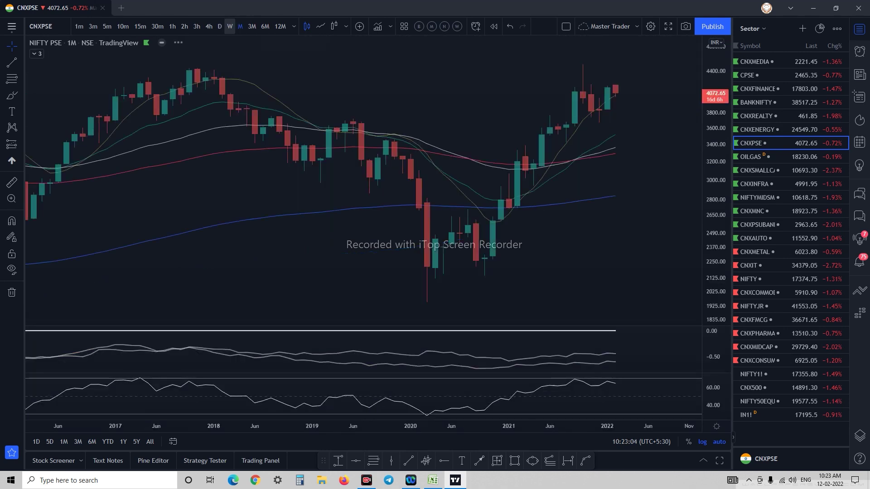
{"action": "left_click", "coordinate": [230, 27]}
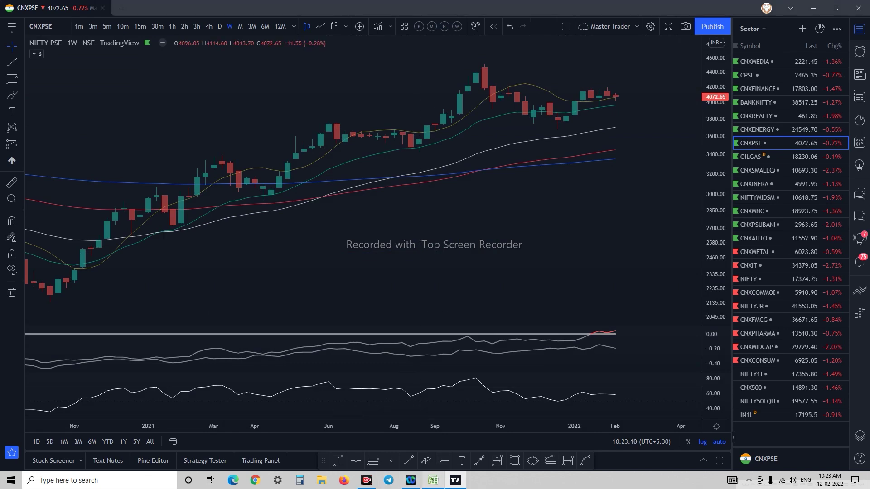
{"action": "left_click", "coordinate": [433, 480]}
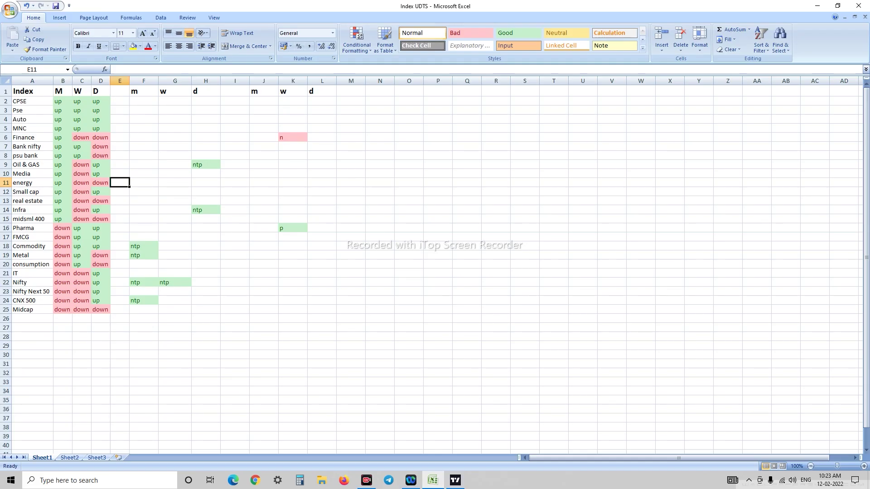
In TradingView, examine the OILGAS chart on the monthly, weekly and daily timeframes
{"action": "left_click", "coordinate": [455, 481]}
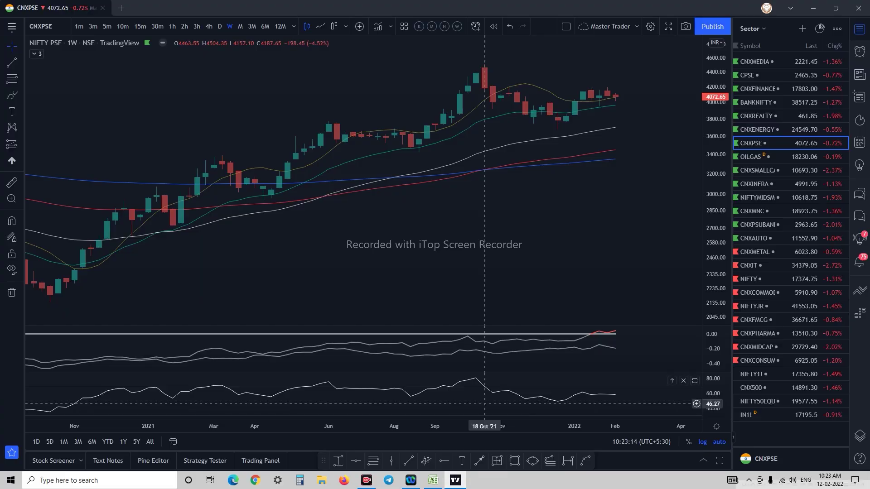
{"action": "key", "text": "Down"}
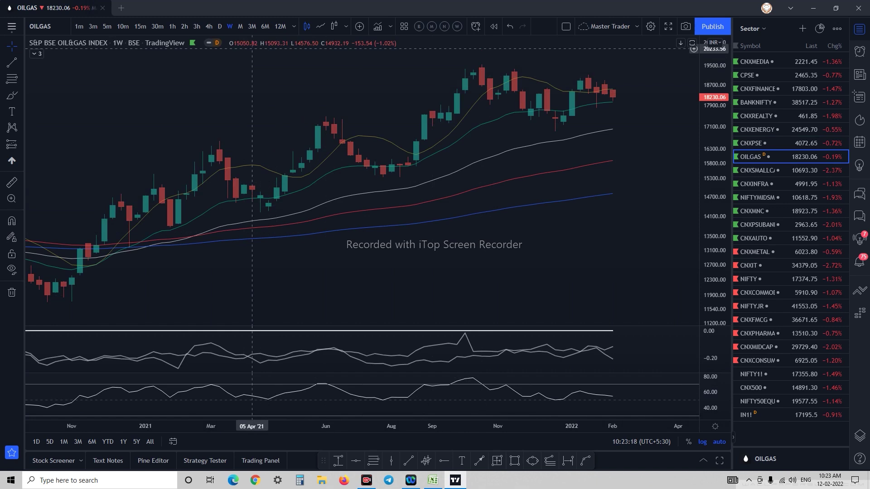
{"action": "left_click", "coordinate": [240, 26]}
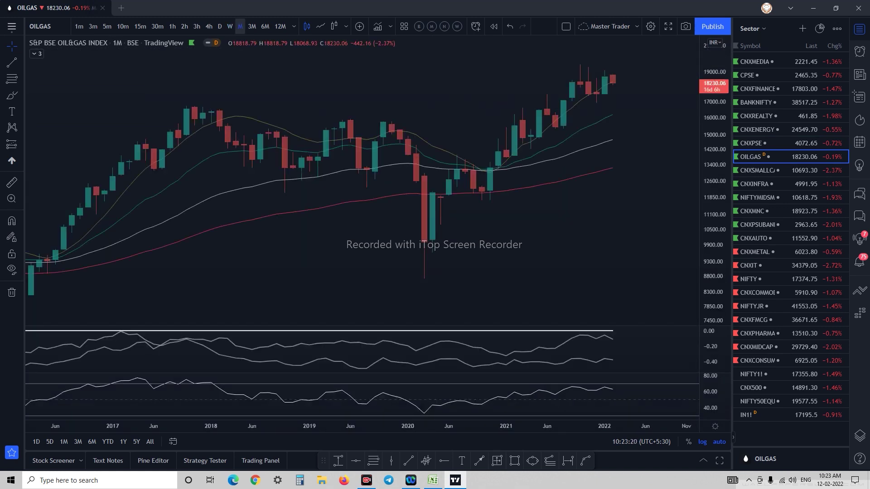
{"action": "left_click", "coordinate": [229, 26]}
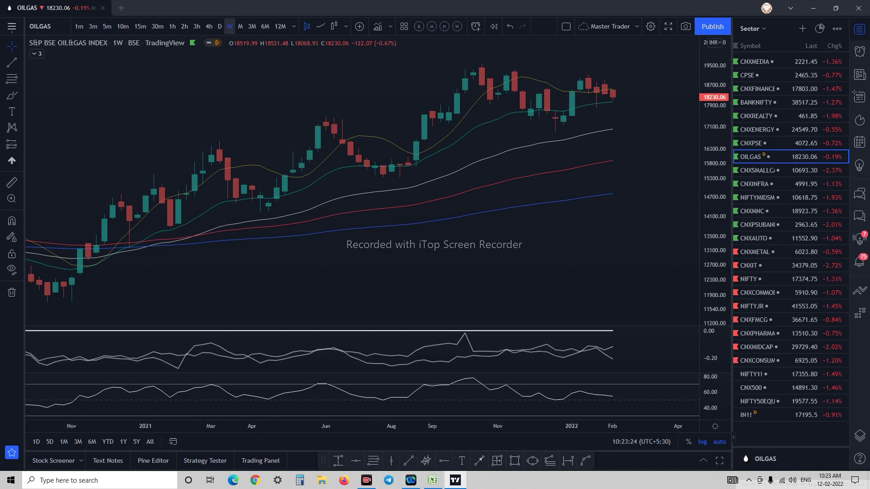
{"action": "left_click", "coordinate": [219, 26]}
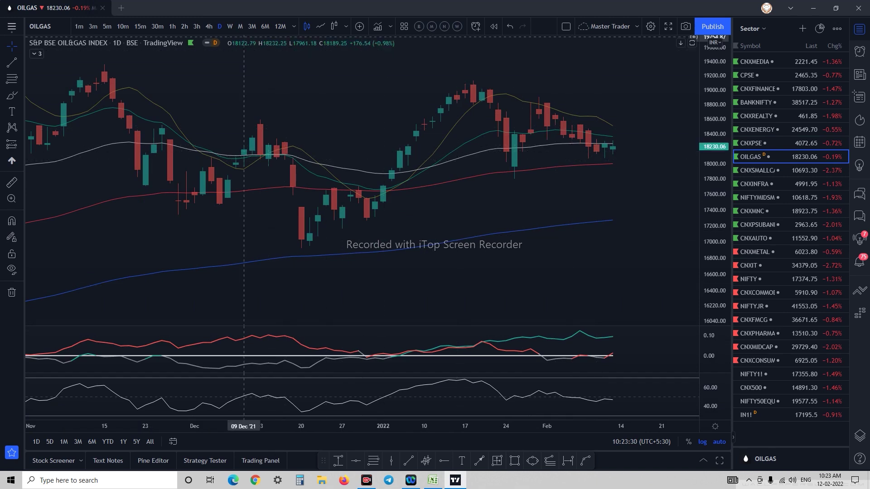
{"action": "left_click", "coordinate": [240, 26]}
{"action": "left_click", "coordinate": [230, 27]}
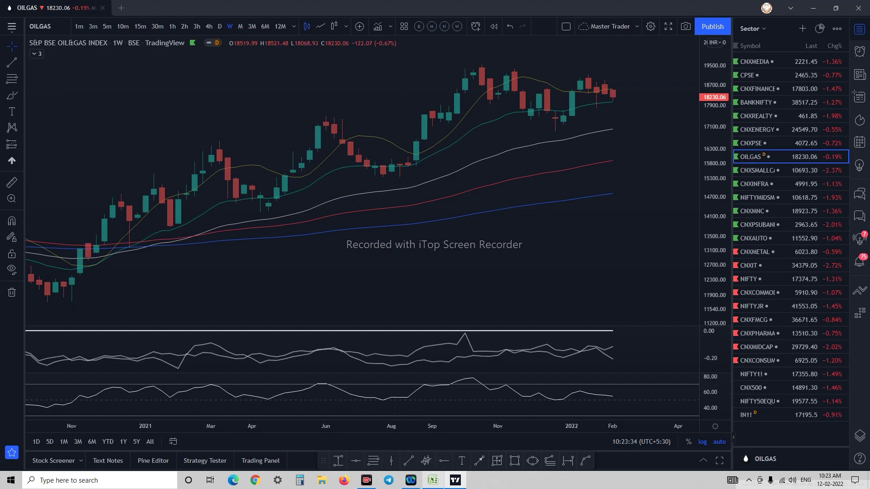
Switch to Excel and clear the ntp entry in the Oil & GAS row's d column, cell H9
{"action": "left_click", "coordinate": [433, 480]}
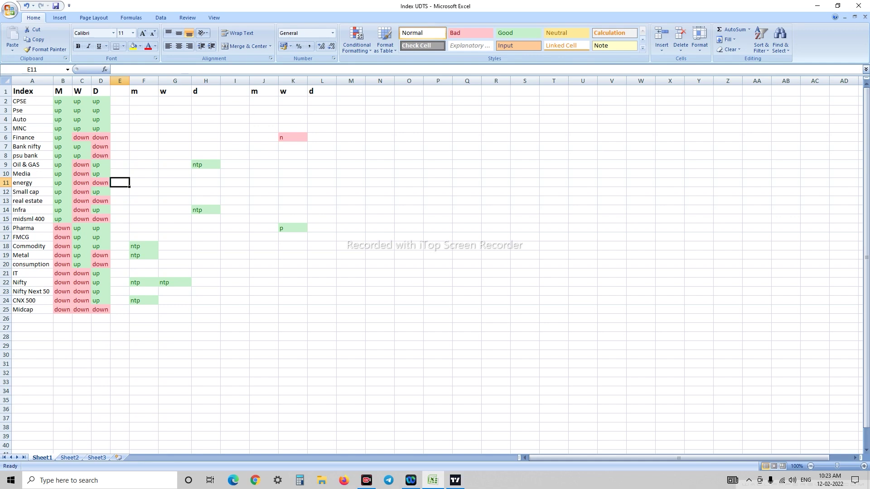
{"action": "left_click", "coordinate": [205, 164]}
{"action": "key", "text": "Delete"}
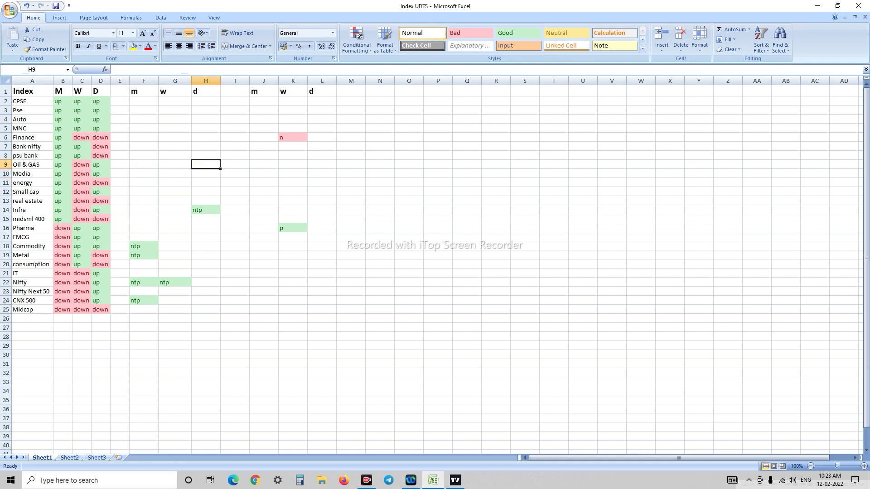
{"action": "left_click", "coordinate": [525, 310]}
Switch to TradingView and examine the CNXSMALLCAP chart on the monthly, weekly and daily timeframes
{"action": "left_click", "coordinate": [455, 481]}
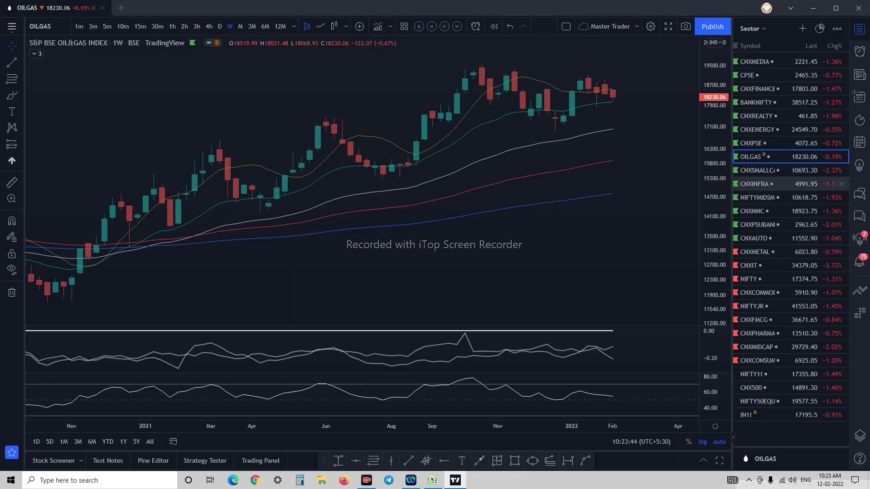
{"action": "key", "text": "Down"}
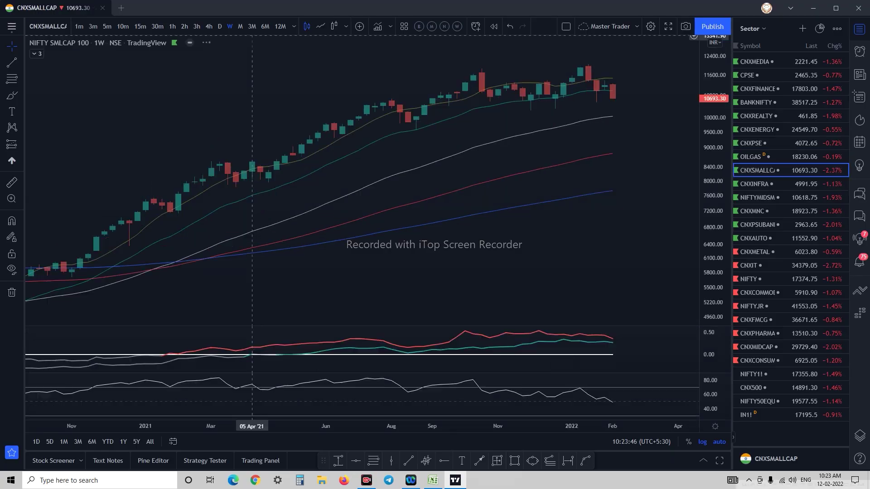
{"action": "left_click", "coordinate": [240, 26]}
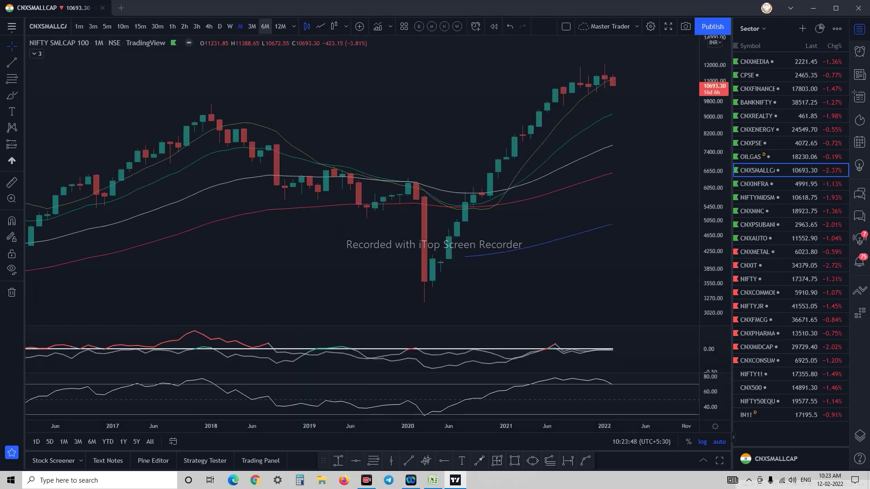
{"action": "scroll", "coordinate": [481, 143], "scroll_direction": "up", "scroll_amount": 3}
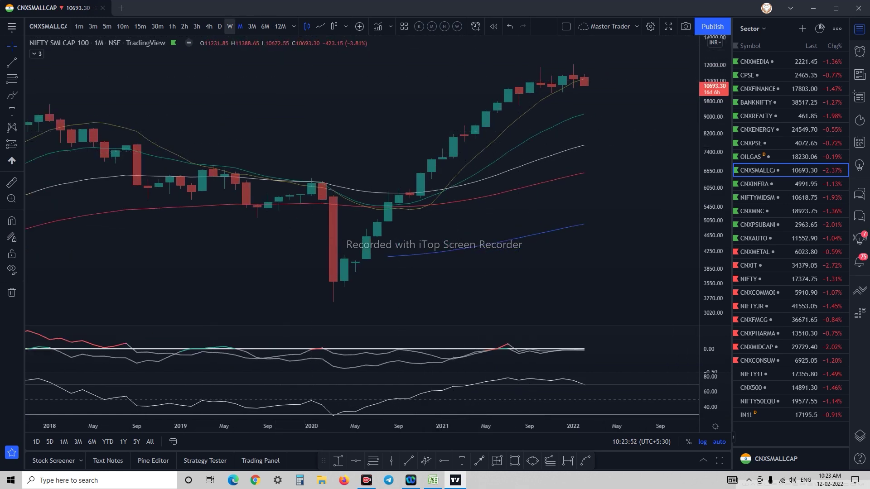
{"action": "left_click", "coordinate": [230, 26]}
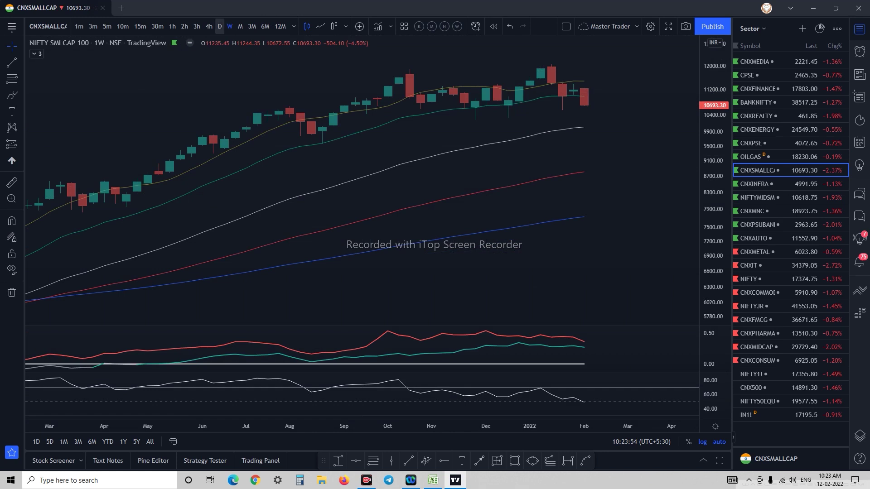
{"action": "left_click", "coordinate": [219, 27]}
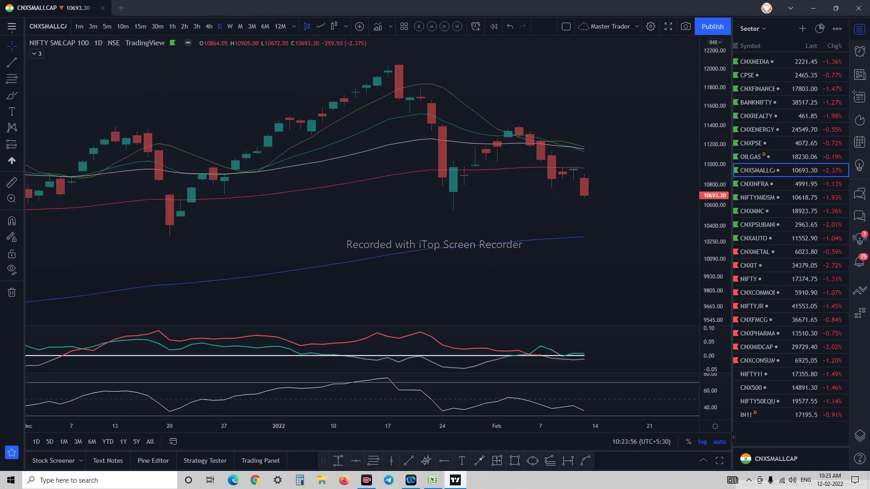
Switch to Excel and set the Small cap row's D trend to down in cell D12
{"action": "key", "text": "alt+Tab"}
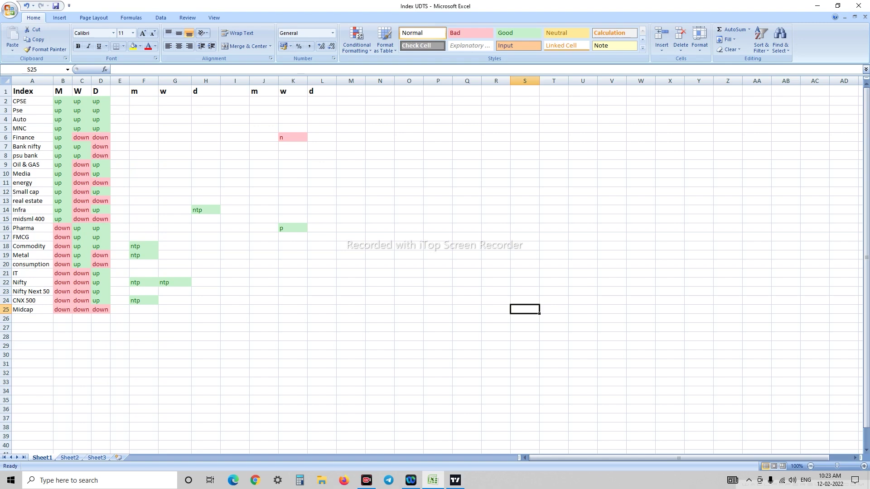
{"action": "left_click", "coordinate": [100, 192]}
{"action": "type", "text": "dowm"}
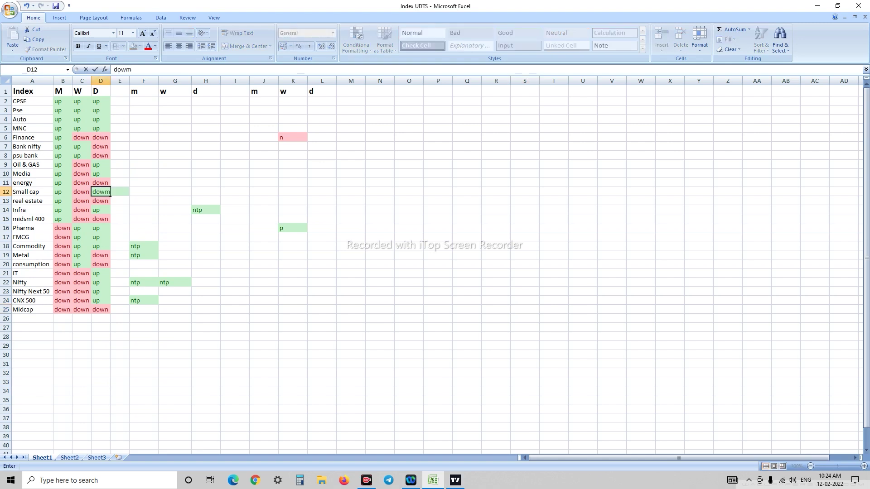
{"action": "key", "text": "BackSpace"}
{"action": "type", "text": "n"}
{"action": "key", "text": "Return"}
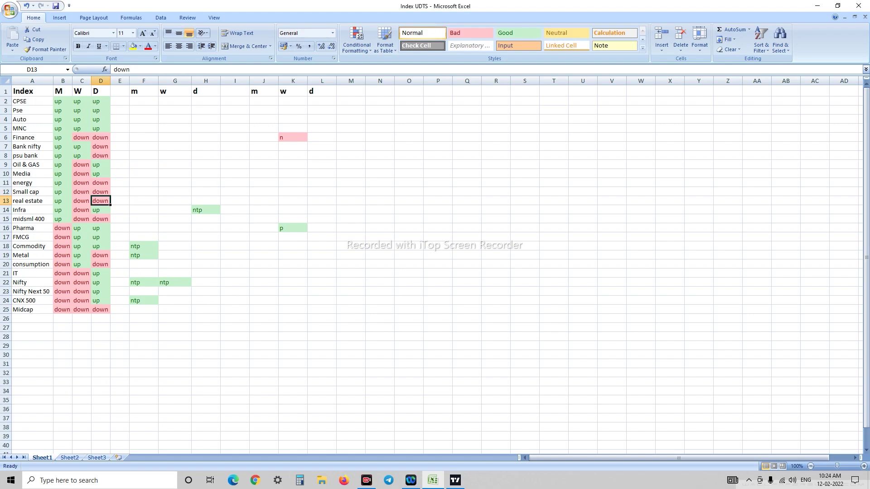
Check the CNXSMALLCAP monthly chart in TradingView and enter ptn in the Small cap row's m column, cell F12, in Excel
{"action": "left_click", "coordinate": [455, 480]}
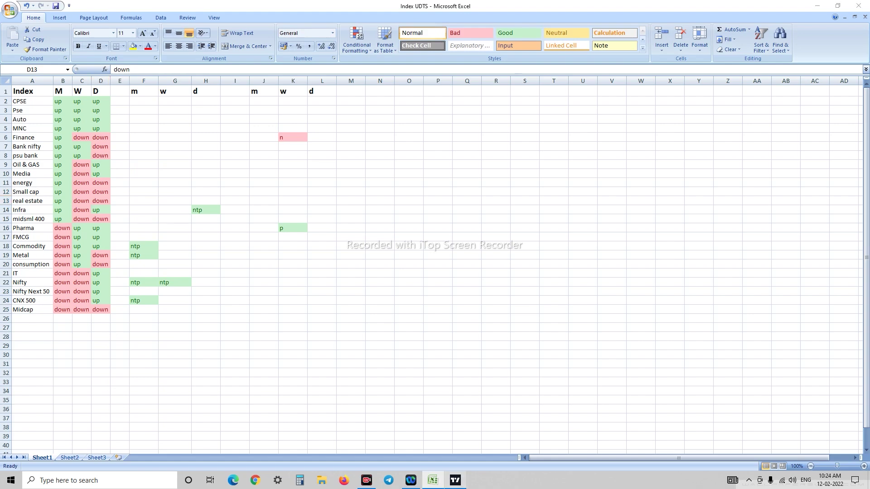
{"action": "left_click", "coordinate": [240, 27]}
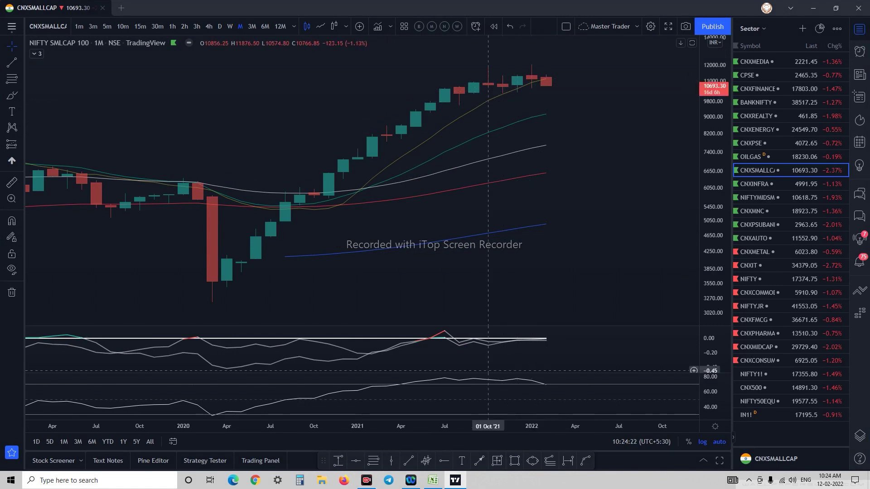
{"action": "left_click", "coordinate": [433, 481]}
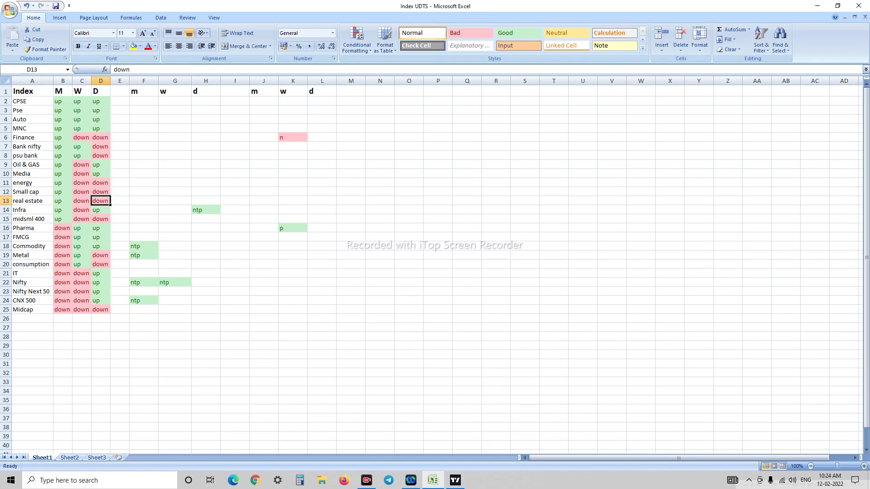
{"action": "left_click", "coordinate": [143, 191]}
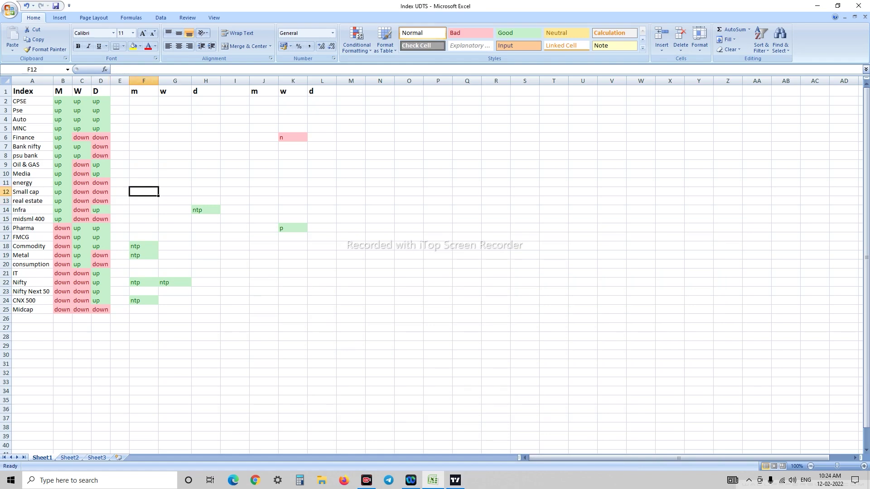
{"action": "type", "text": "ptn"}
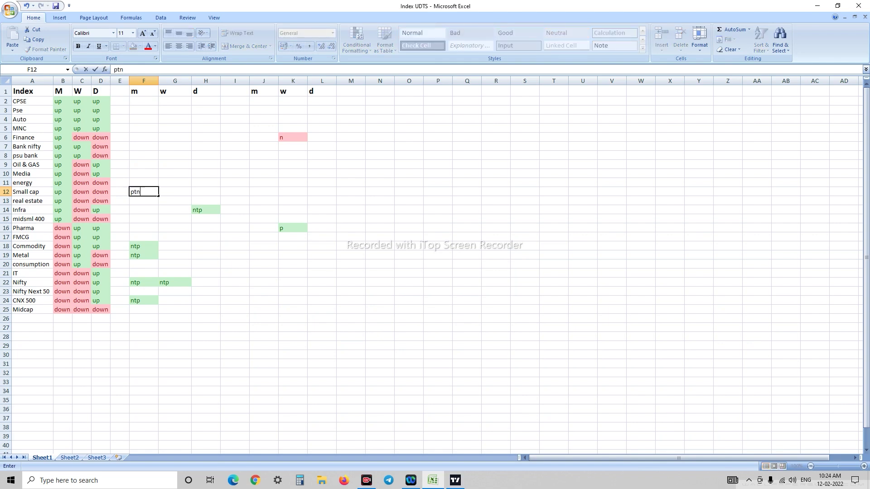
{"action": "key", "text": "Return"}
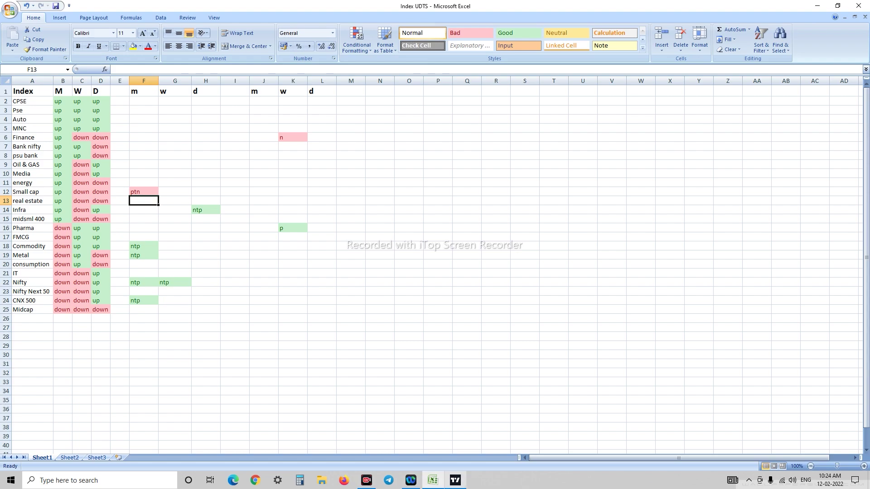
Switch to TradingView and examine the CNXINFRA chart on the monthly, weekly and daily timeframes
{"action": "left_click", "coordinate": [455, 481]}
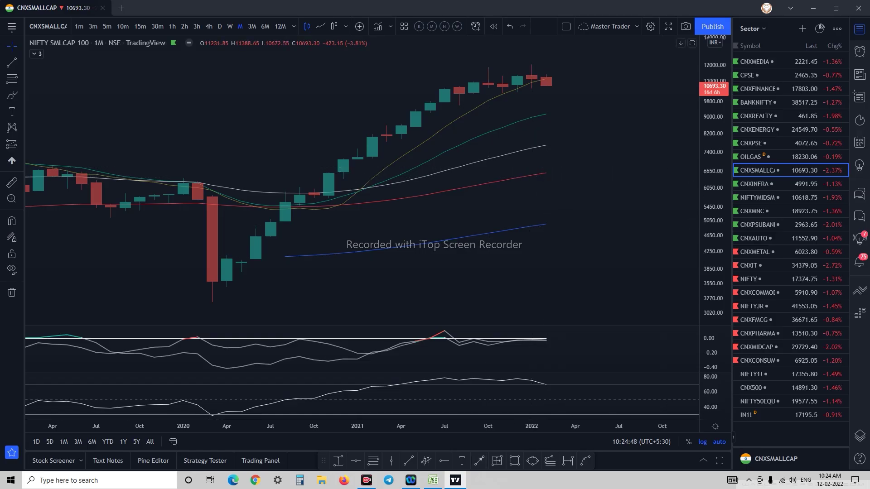
{"action": "left_click", "coordinate": [762, 184]}
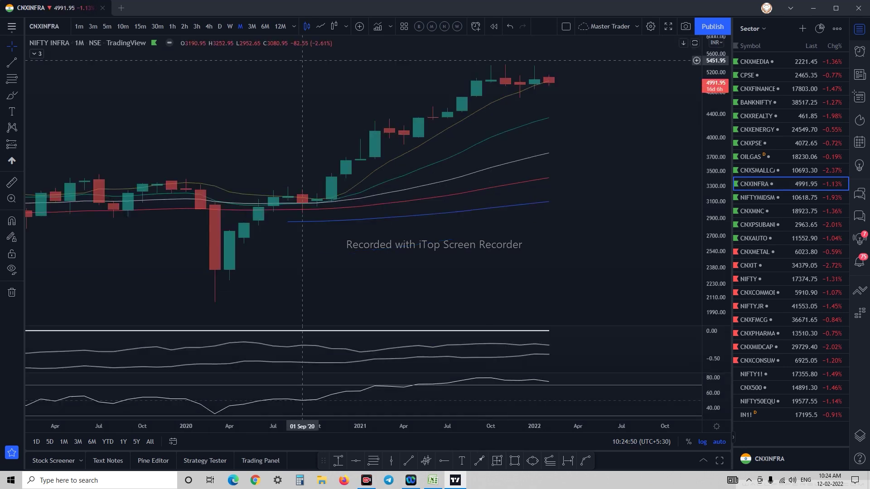
{"action": "scroll", "coordinate": [389, 72], "scroll_direction": "up", "scroll_amount": 2}
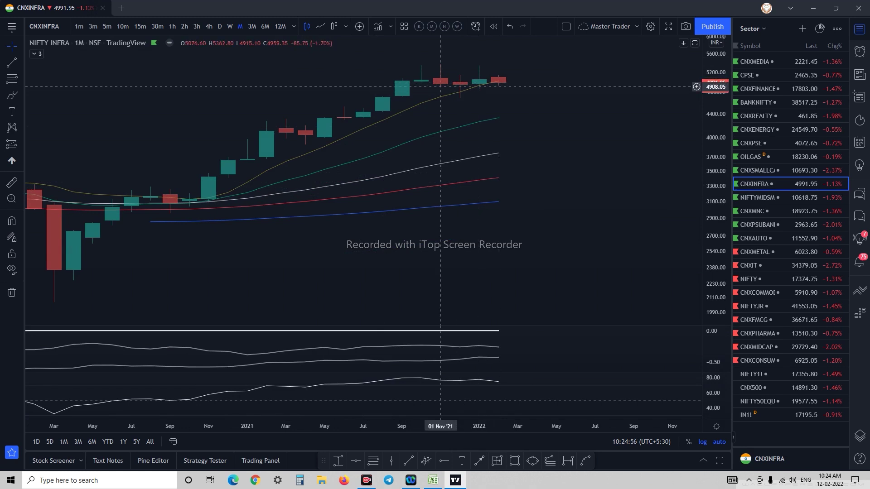
{"action": "left_click", "coordinate": [229, 27]}
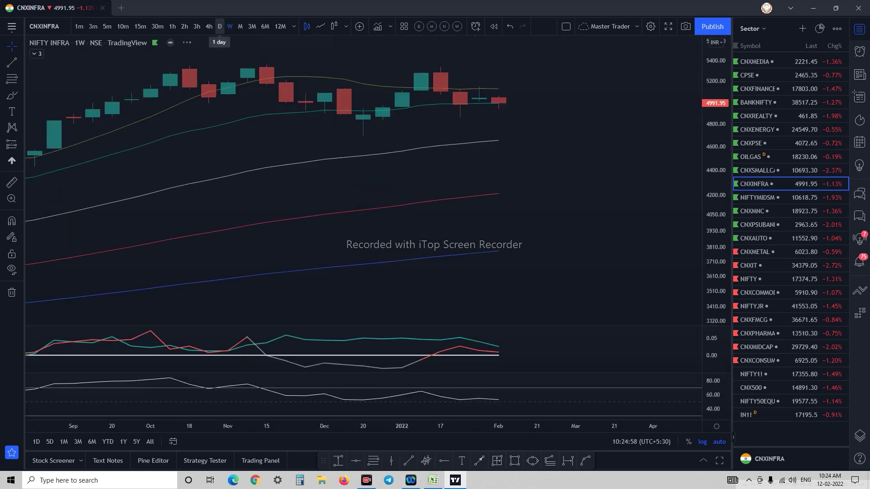
{"action": "left_click", "coordinate": [220, 27]}
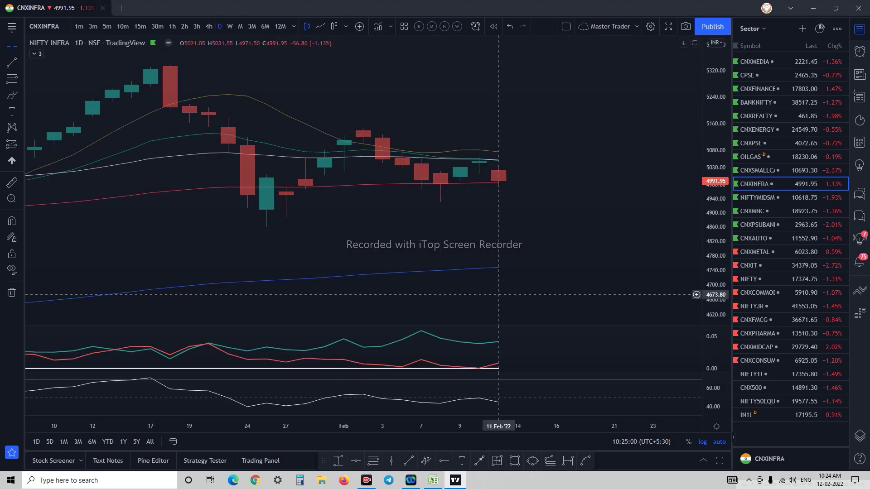
Switch to Excel, set the Infra row's D trend to down in cell D14, and clear its d column entry in cell H14
{"action": "left_click", "coordinate": [433, 481]}
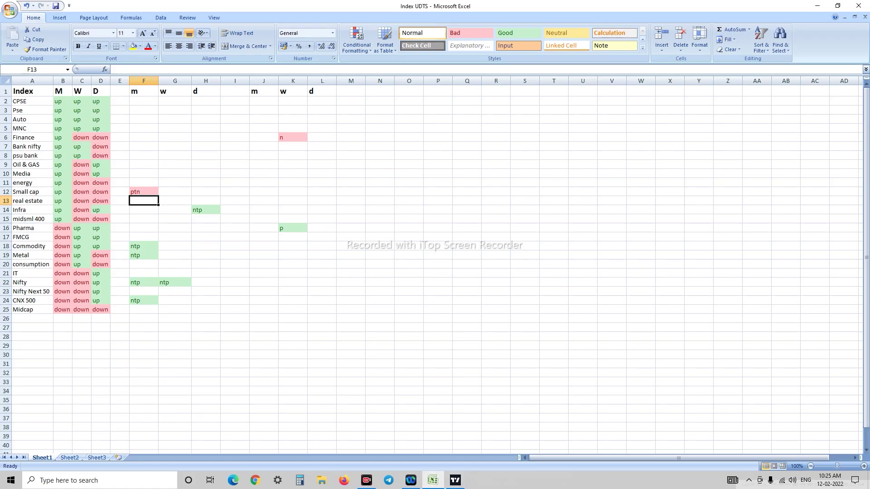
{"action": "left_click", "coordinate": [100, 210]}
{"action": "type", "text": "down"}
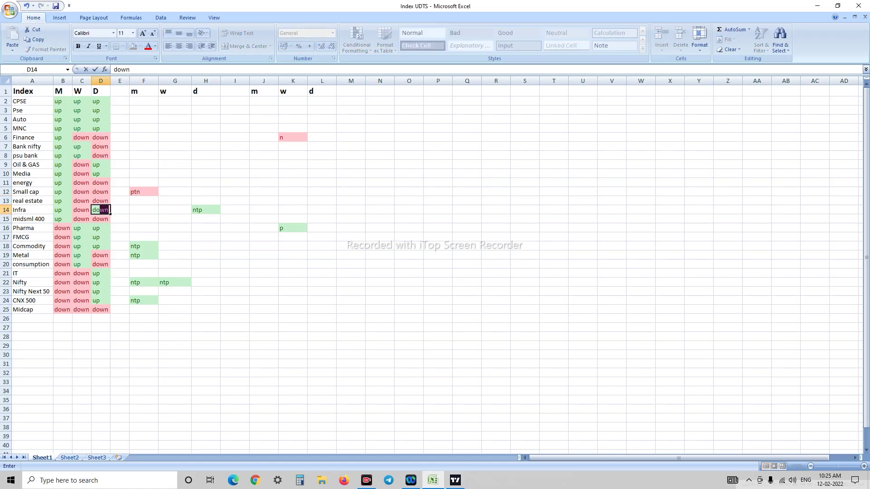
{"action": "key", "text": "Right"}
{"action": "key", "text": "Right"}
{"action": "key", "text": "Right"}
{"action": "key", "text": "Right"}
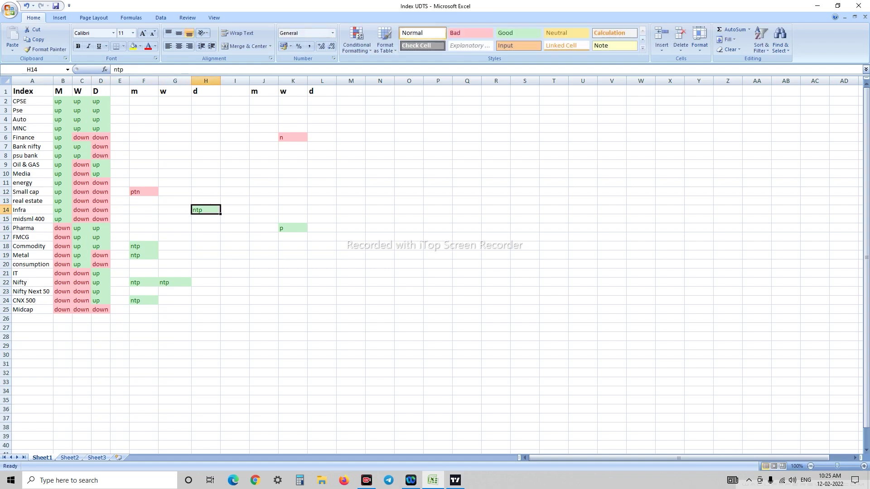
{"action": "key", "text": "Delete"}
{"action": "left_click", "coordinate": [322, 355]}
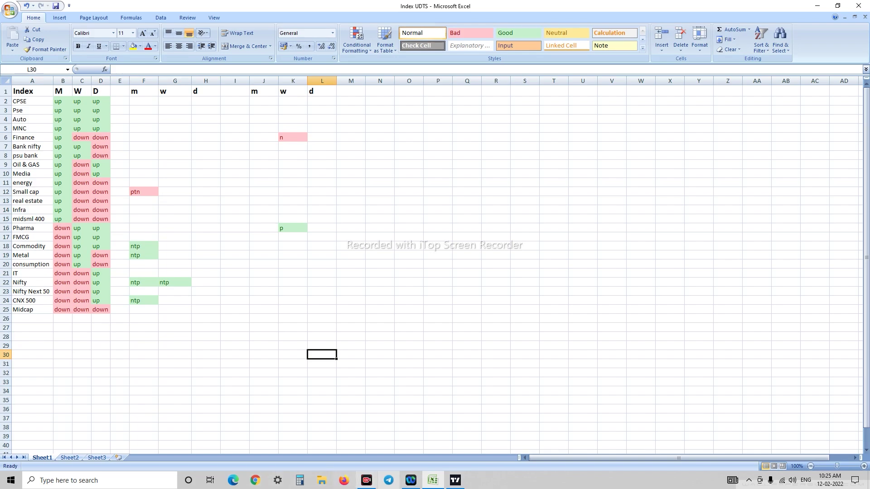
Examine the NIFTYMIDSML400 monthly, weekly and daily charts in TradingView and compare them with the midsml 400 row's trend entries in Excel
{"action": "left_click", "coordinate": [455, 480]}
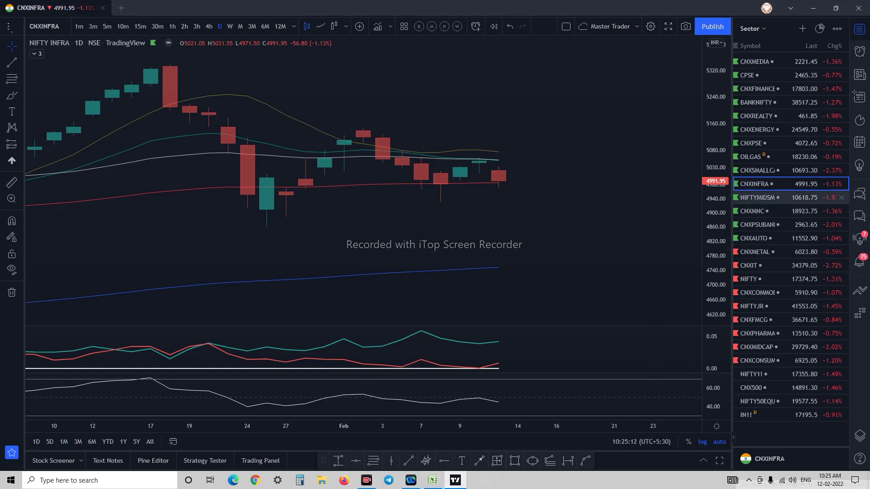
{"action": "left_click", "coordinate": [758, 198]}
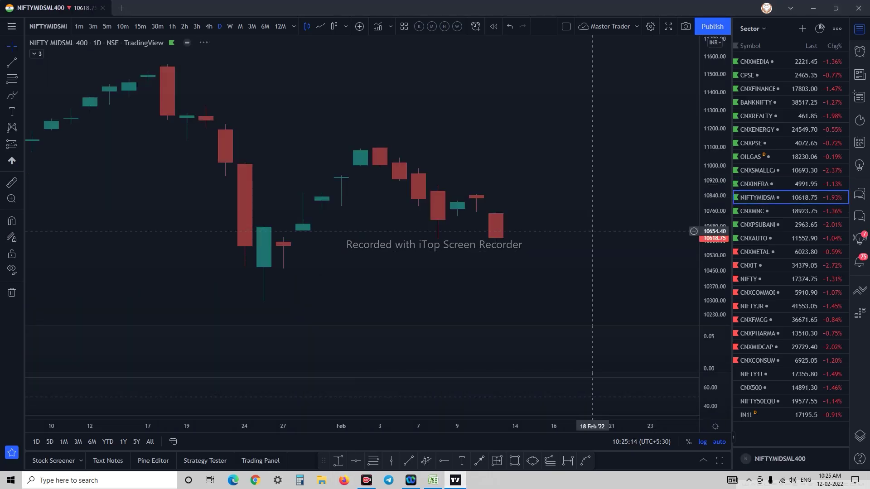
{"action": "left_click", "coordinate": [240, 26]}
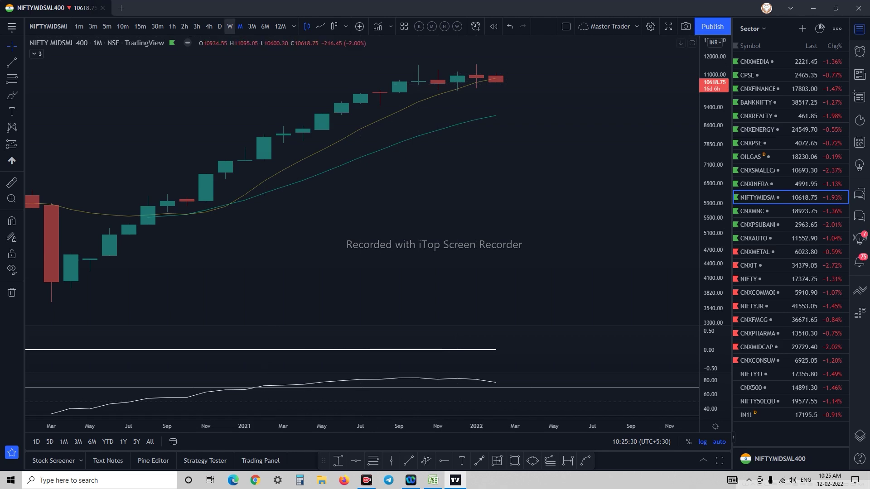
{"action": "left_click", "coordinate": [230, 26]}
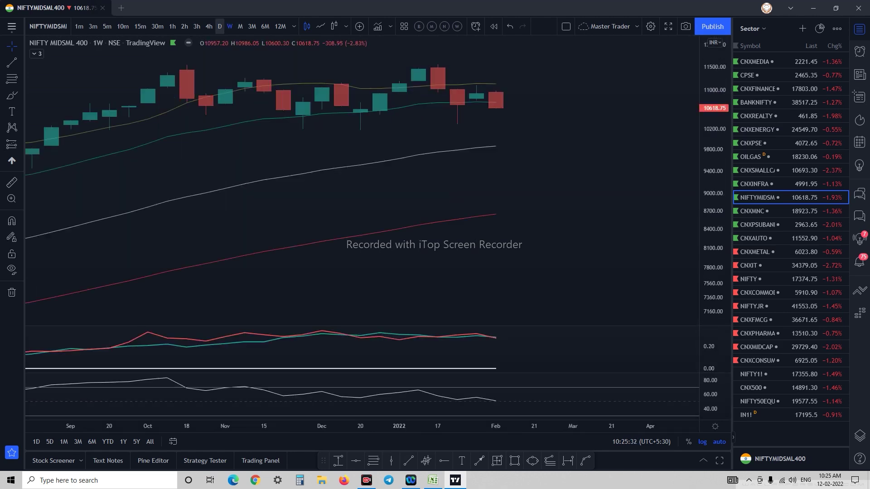
{"action": "left_click", "coordinate": [219, 26]}
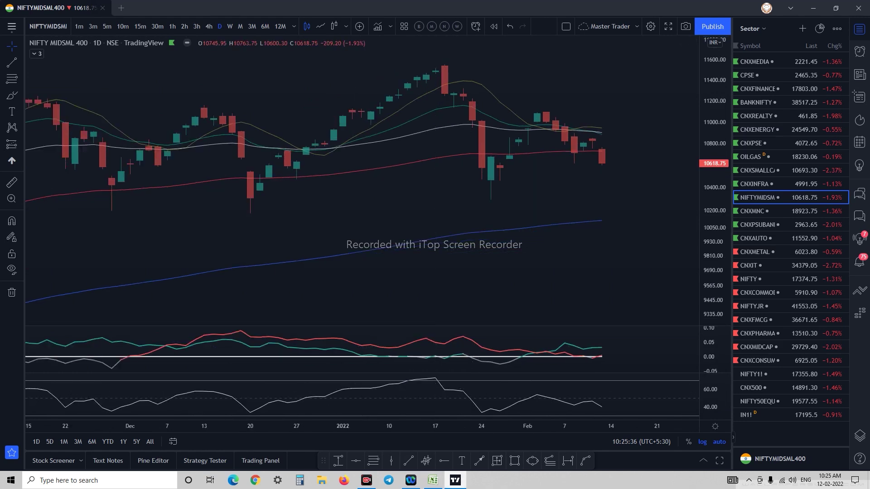
{"action": "left_click", "coordinate": [433, 480]}
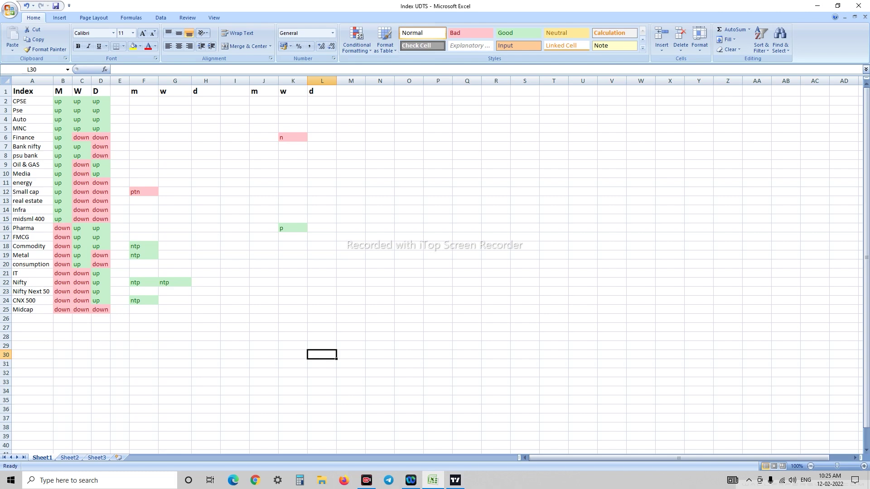
{"action": "left_click", "coordinate": [100, 219]}
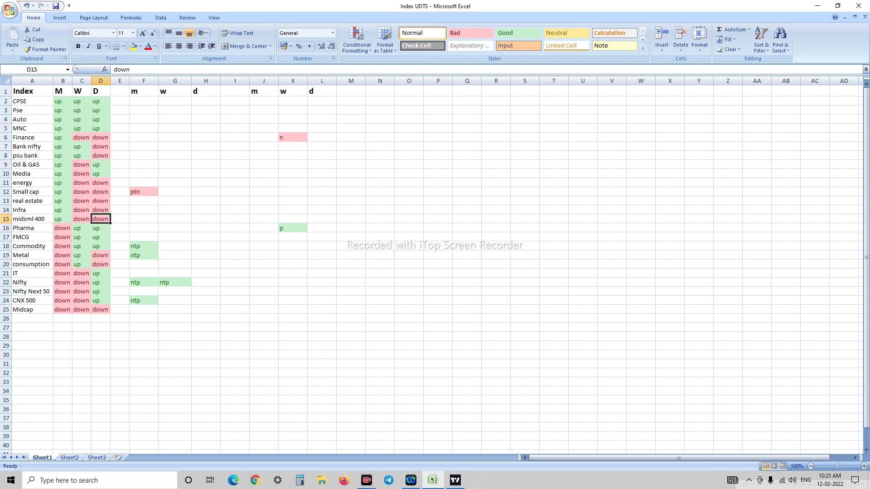
Switch to TradingView and examine the CNXMNC chart on the monthly, weekly and daily timeframes
{"action": "left_click", "coordinate": [455, 481]}
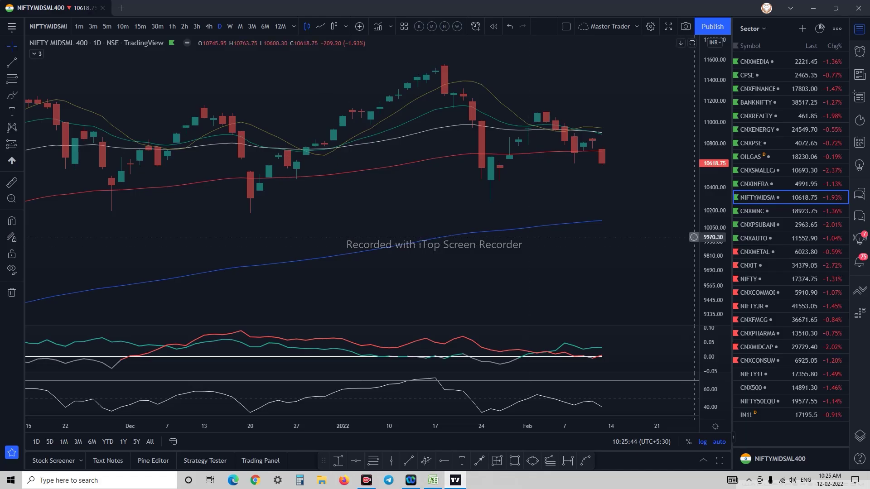
{"action": "left_click", "coordinate": [770, 211]}
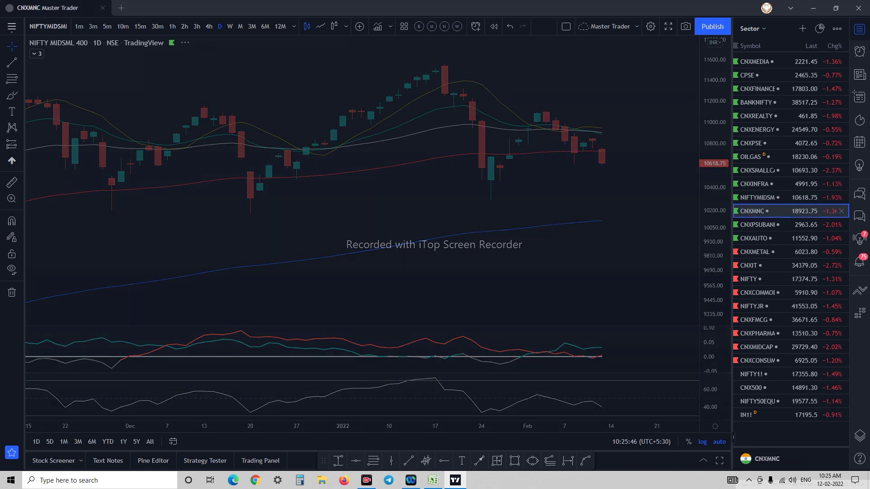
{"action": "left_click", "coordinate": [240, 26]}
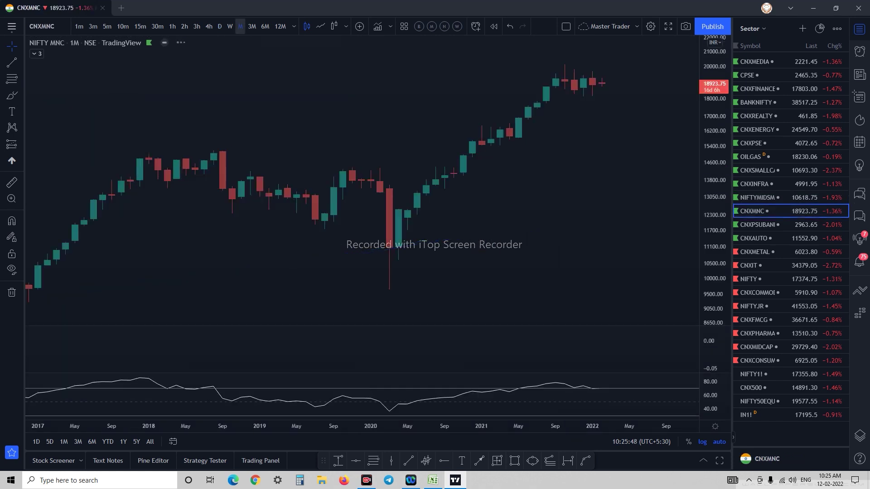
{"action": "scroll", "coordinate": [340, 181], "scroll_direction": "up", "scroll_amount": 3}
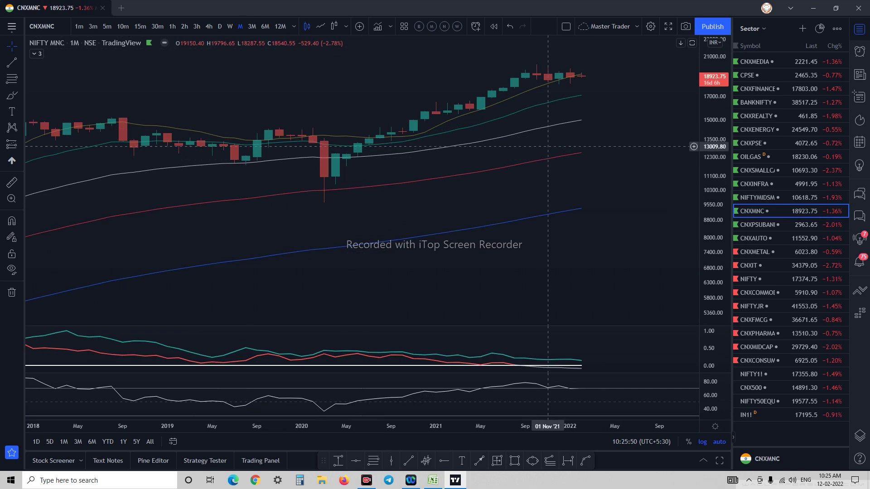
{"action": "left_click", "coordinate": [230, 27]}
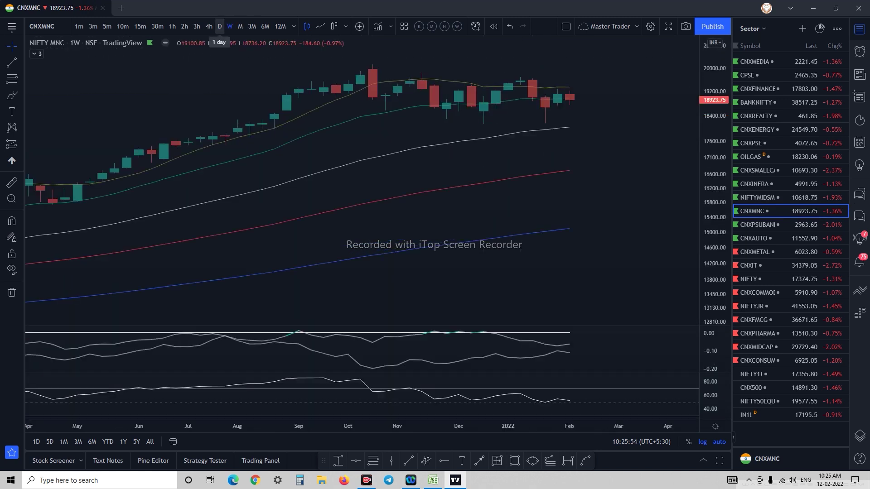
{"action": "left_click", "coordinate": [219, 27]}
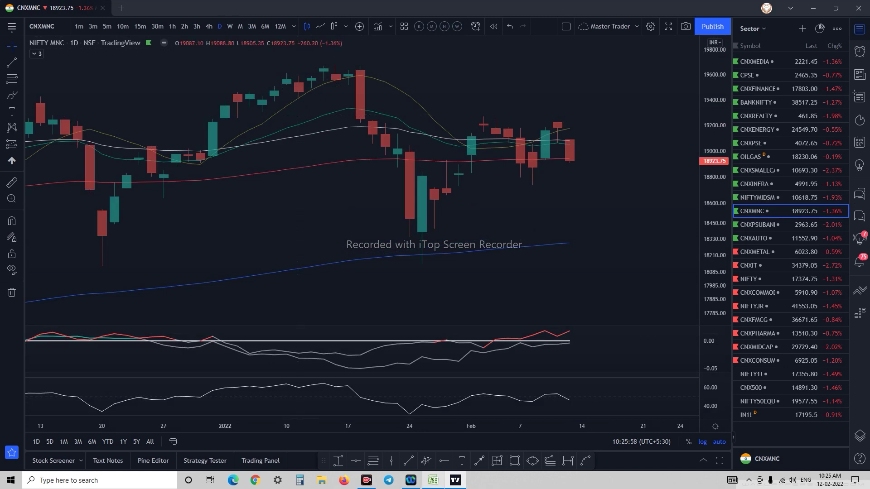
Switch to Excel and set the MNC row's D trend to down in cell D5
{"action": "left_click", "coordinate": [432, 480]}
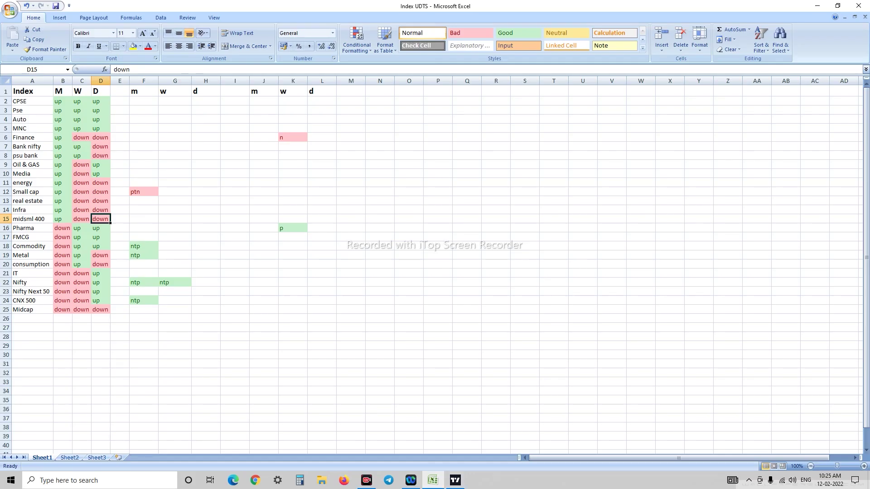
{"action": "left_click", "coordinate": [101, 128]}
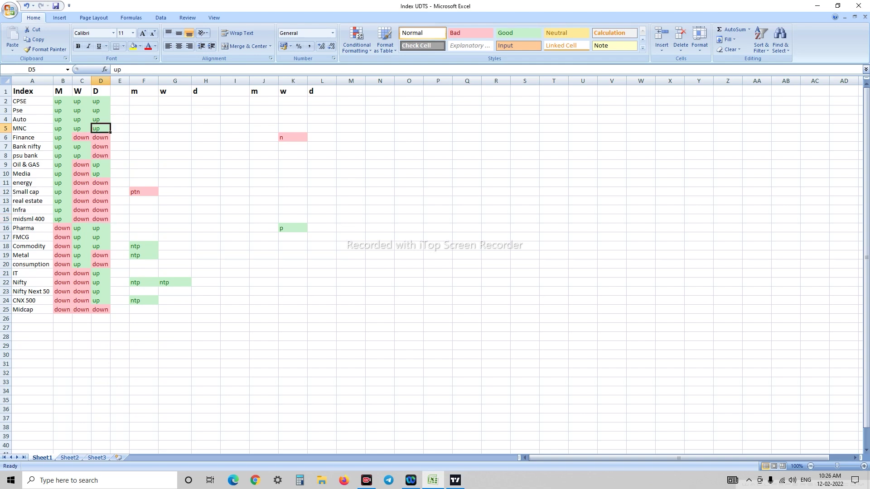
{"action": "type", "text": "down"}
{"action": "key", "text": "Tab"}
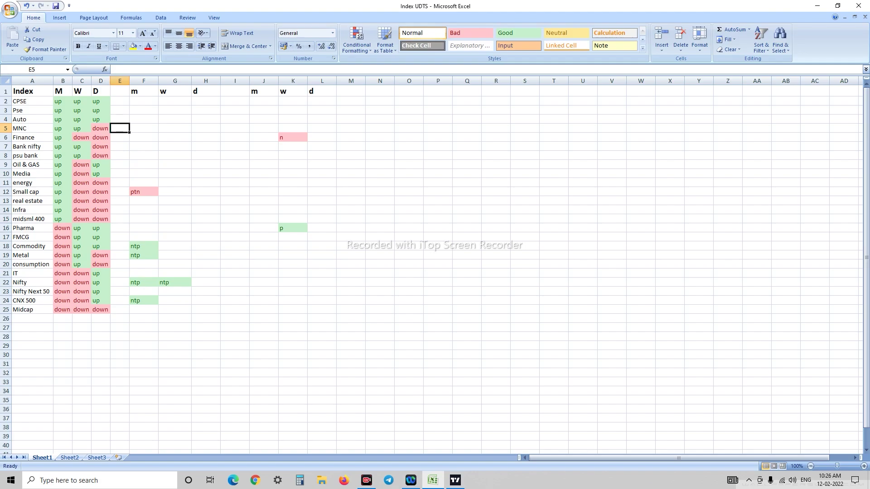
Examine the CNXPSUBANK monthly, weekly and daily charts in TradingView and compare them with the psu bank row's trend entries in Excel
{"action": "left_click", "coordinate": [455, 481]}
{"action": "left_click", "coordinate": [765, 225]}
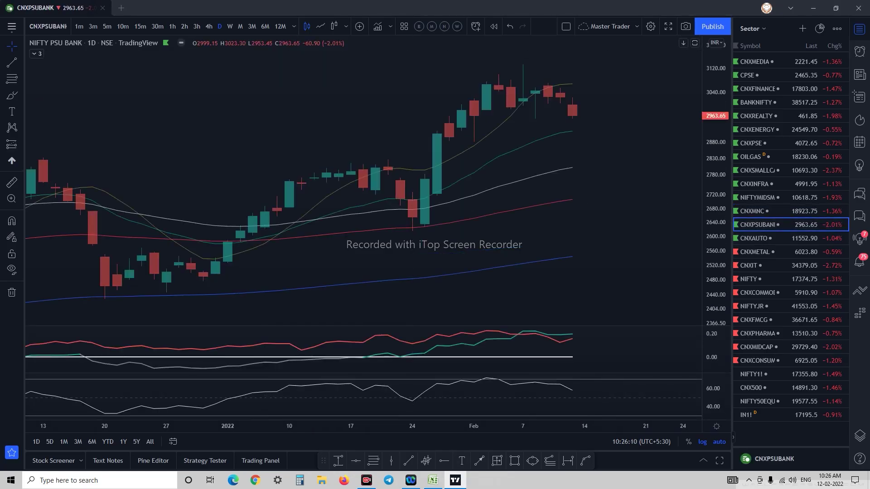
{"action": "left_click", "coordinate": [229, 26]}
{"action": "left_click", "coordinate": [240, 26]}
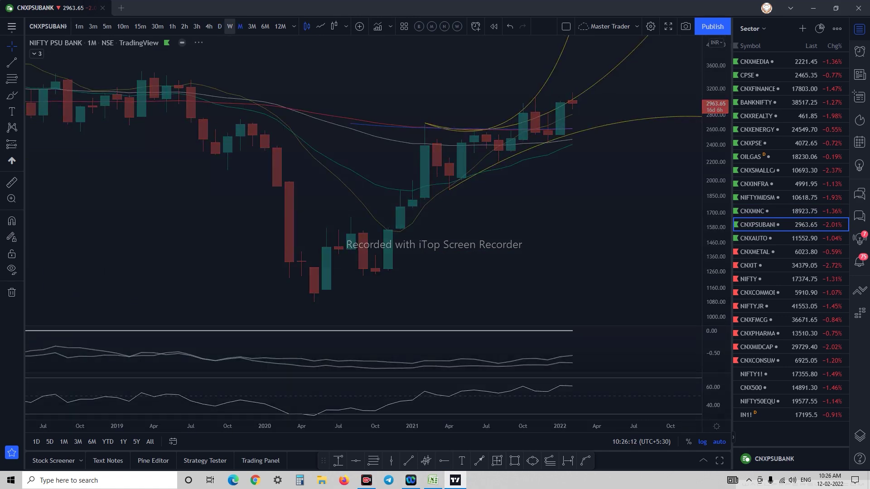
{"action": "left_click", "coordinate": [230, 26]}
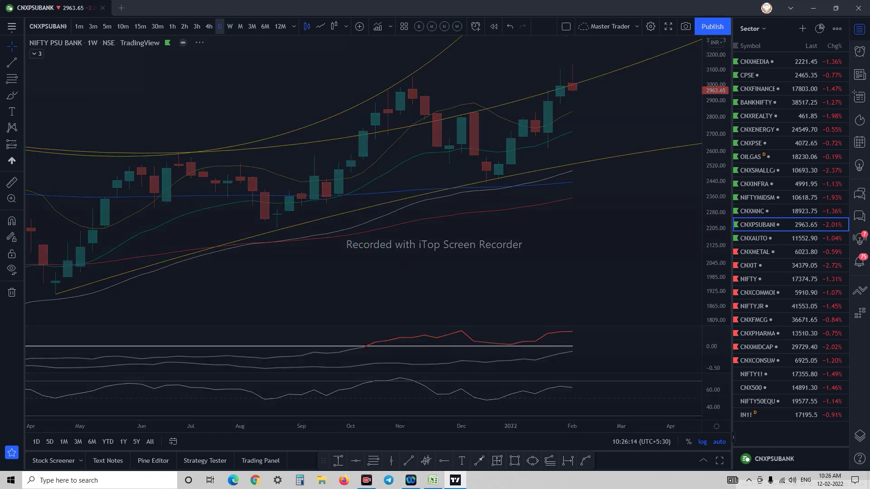
{"action": "left_click", "coordinate": [220, 26]}
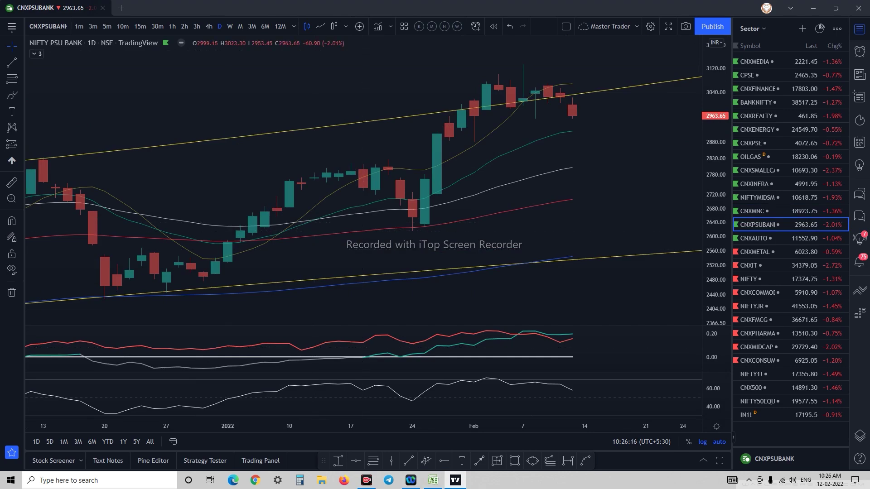
{"action": "left_click", "coordinate": [432, 481]}
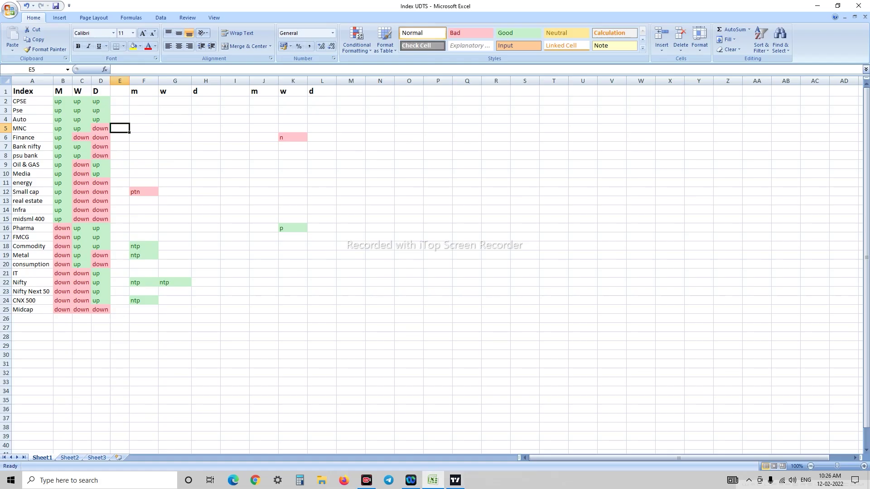
Switch to TradingView and examine the CNXAUTO chart on the monthly, weekly and daily timeframes
{"action": "left_click", "coordinate": [456, 481]}
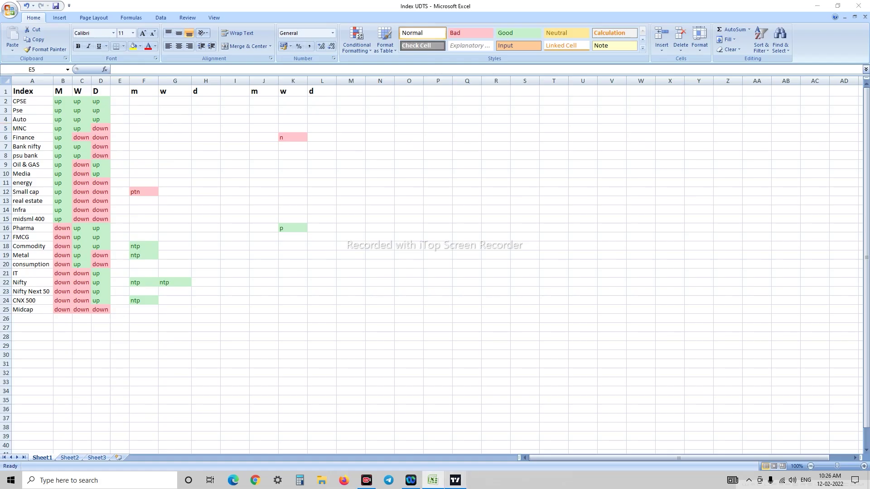
{"action": "left_click", "coordinate": [761, 239]}
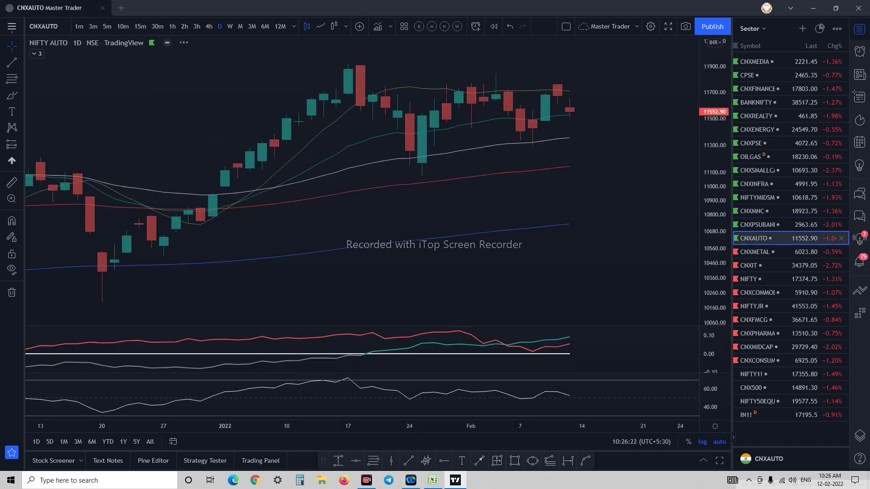
{"action": "left_click", "coordinate": [240, 26]}
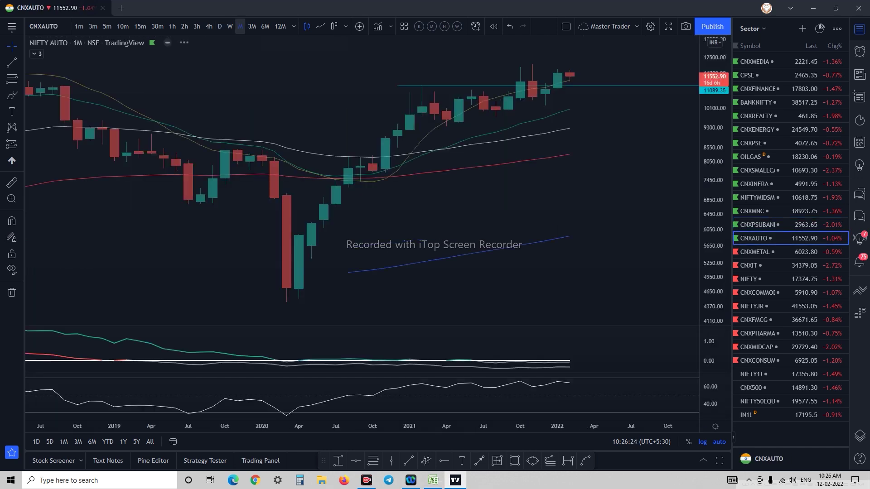
{"action": "left_click", "coordinate": [230, 26]}
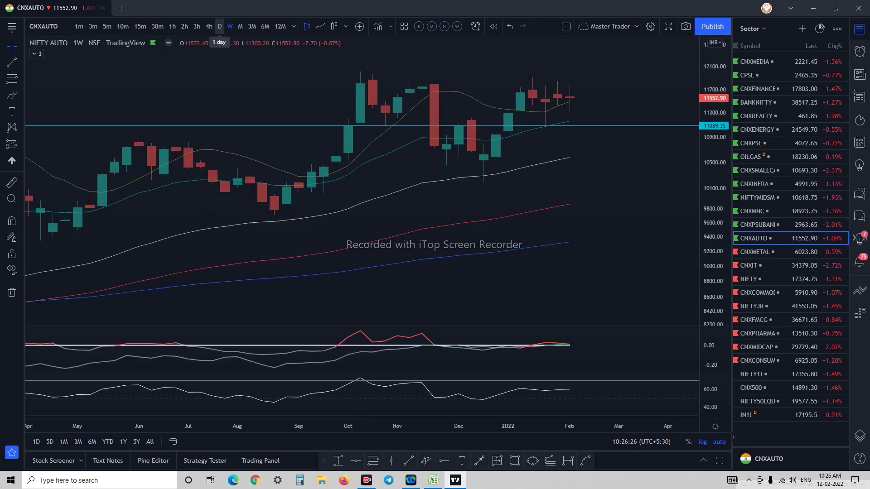
{"action": "left_click", "coordinate": [219, 26]}
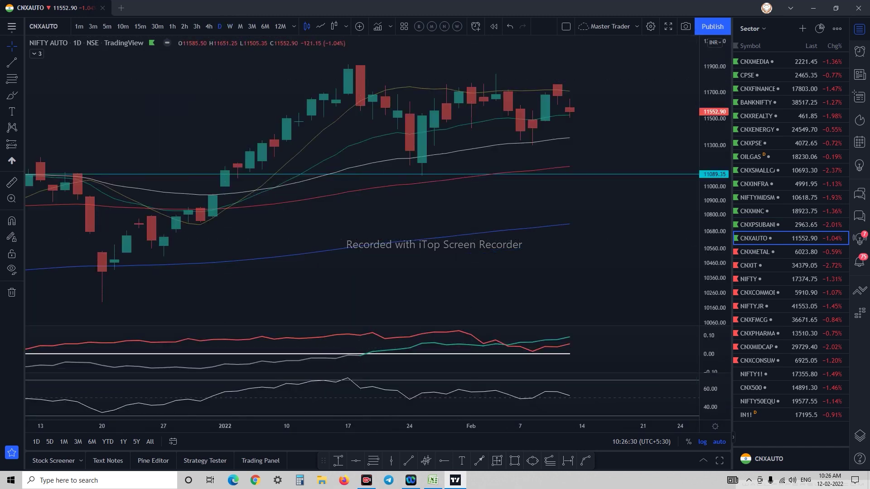
Check the Auto row's trend entries in Excel, then examine the CNXMETAL monthly, weekly and daily charts in TradingView
{"action": "key", "text": "alt+Tab"}
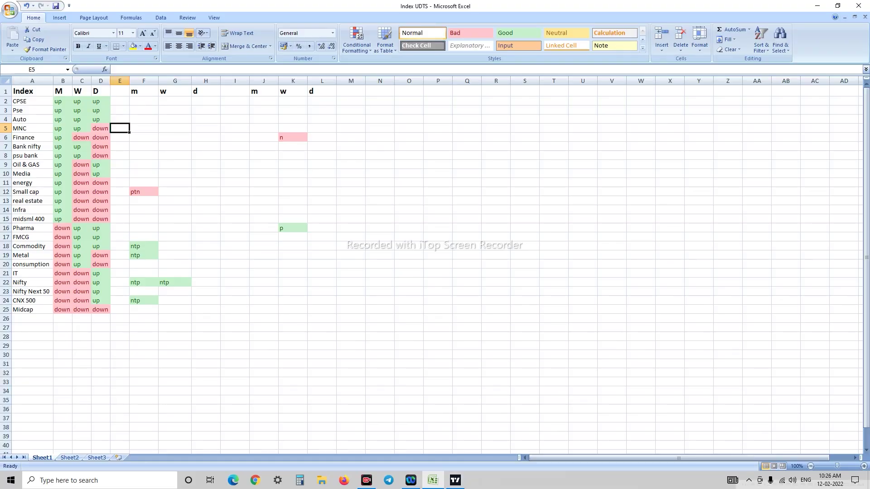
{"action": "left_click", "coordinate": [455, 480]}
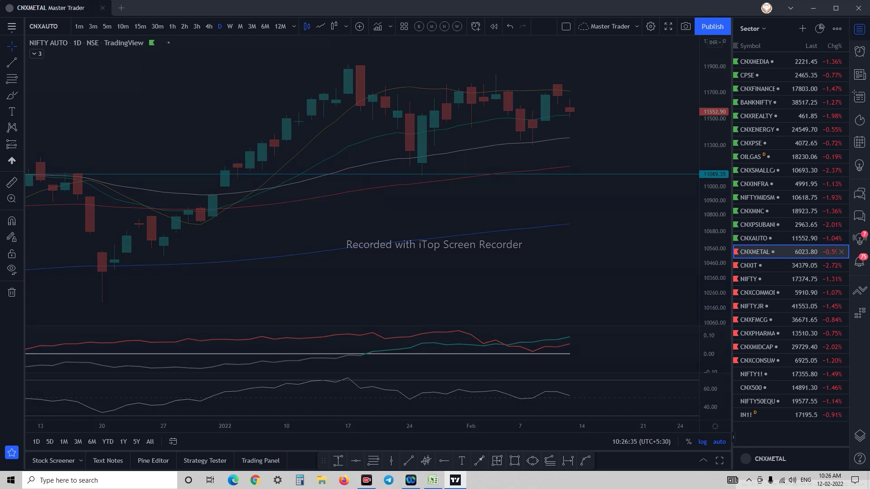
{"action": "left_click", "coordinate": [762, 252]}
{"action": "left_click", "coordinate": [240, 26]}
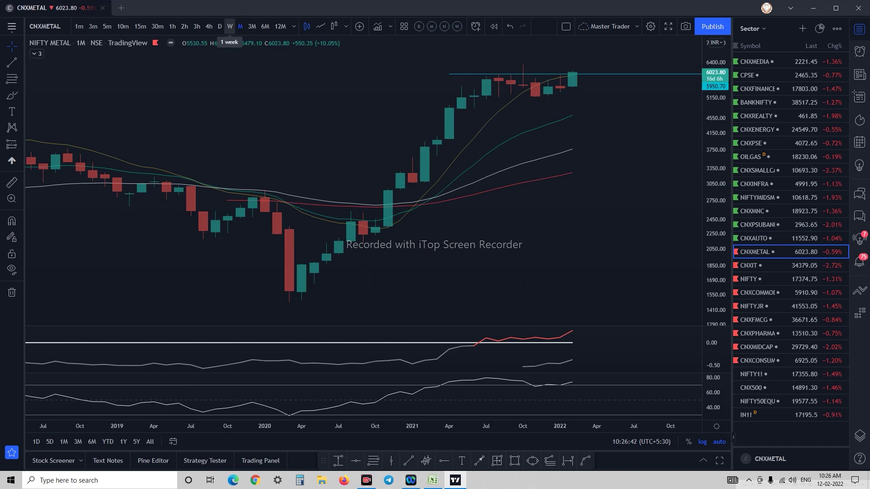
{"action": "left_click", "coordinate": [230, 26]}
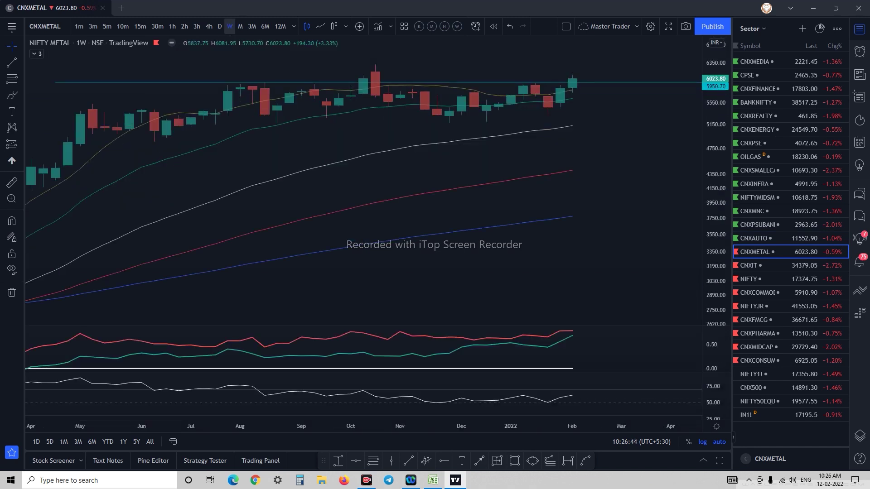
{"action": "left_click", "coordinate": [220, 26]}
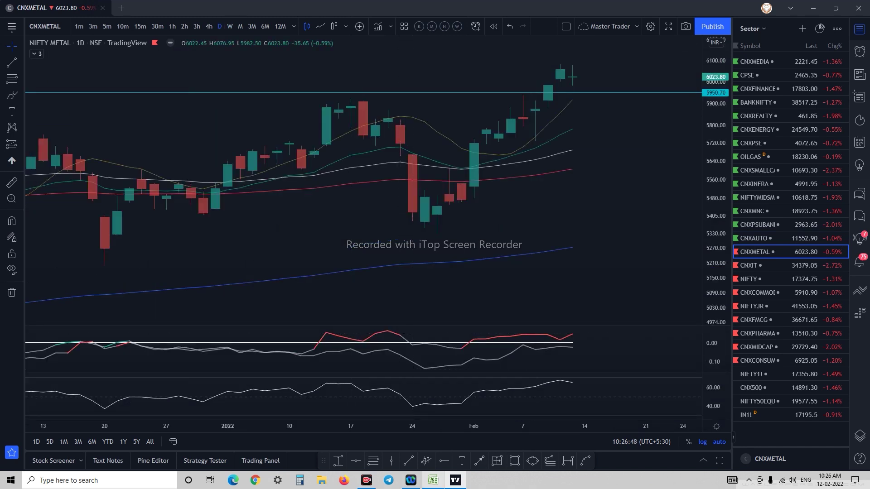
Switch to Excel and set the Metal row's D trend to up in cell D19
{"action": "left_click", "coordinate": [433, 480]}
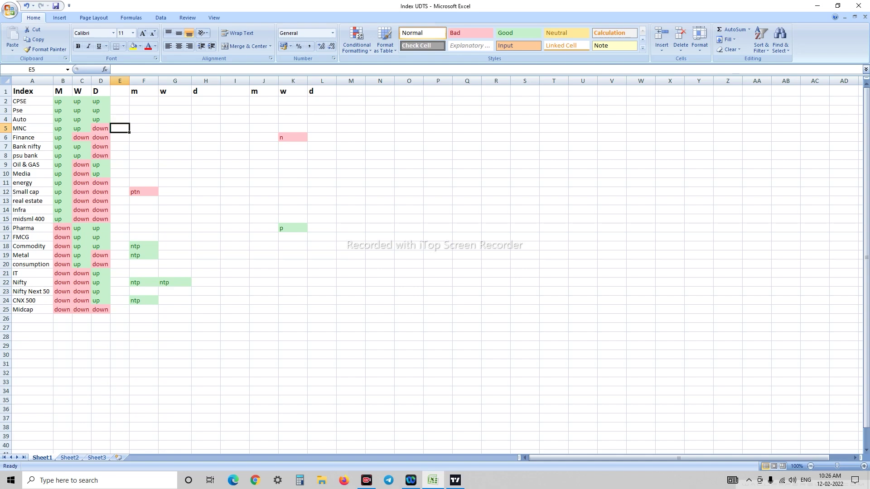
{"action": "left_click", "coordinate": [100, 255]}
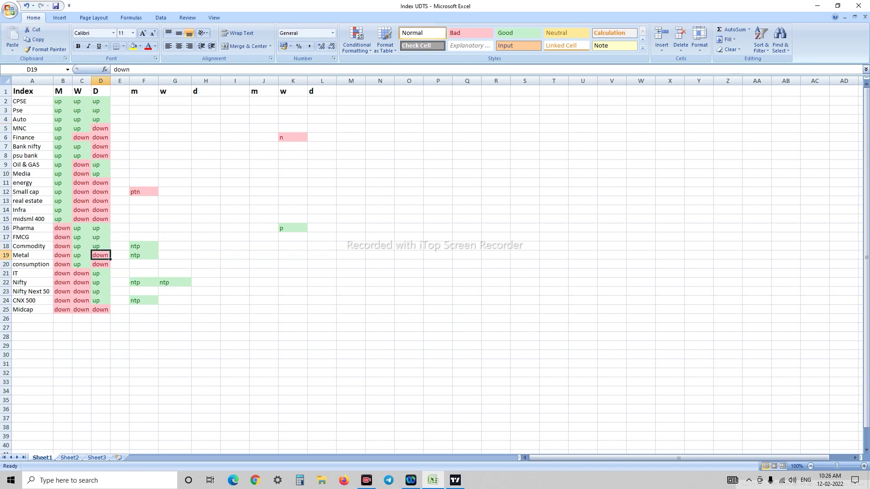
{"action": "type", "text": "up"}
{"action": "key", "text": "Return"}
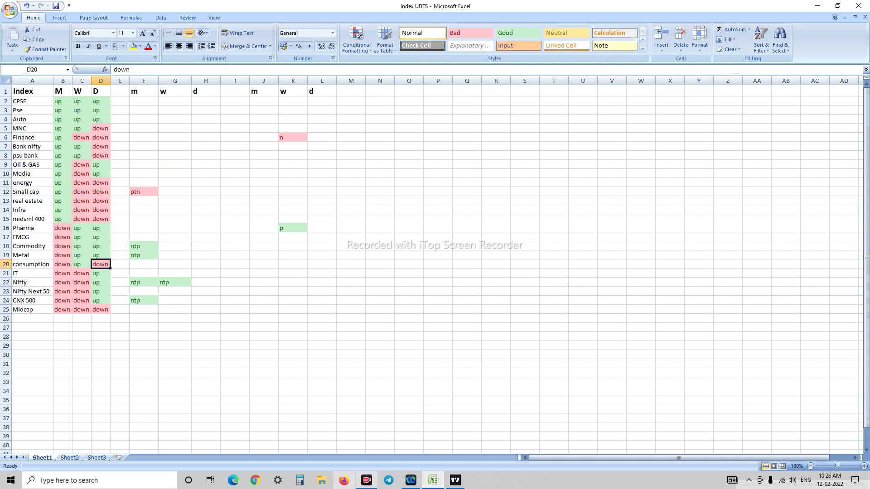
{"action": "left_click", "coordinate": [278, 480]}
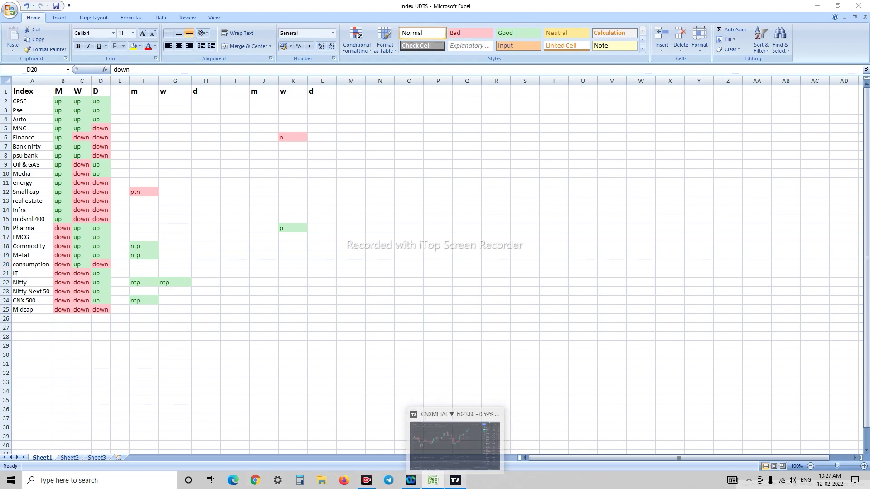
Switch to TradingView and examine the CNXIT chart on the monthly, weekly and daily timeframes
{"action": "left_click", "coordinate": [455, 480]}
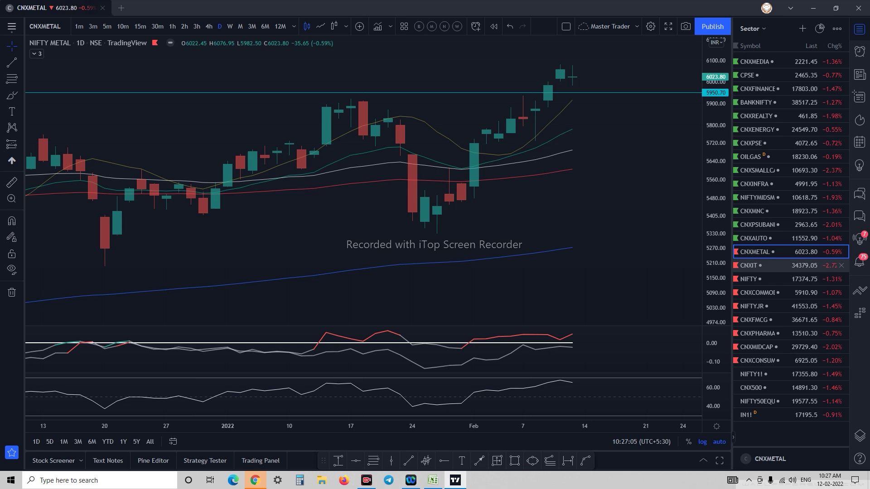
{"action": "left_click", "coordinate": [771, 266]}
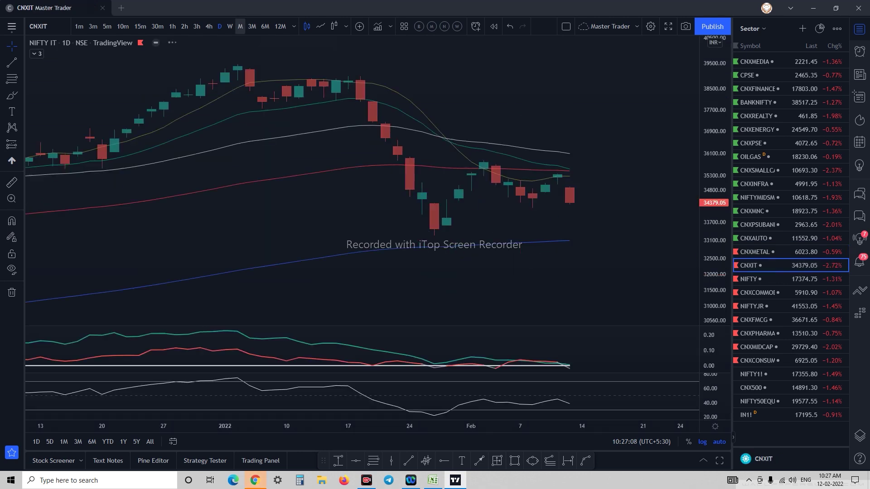
{"action": "left_click", "coordinate": [240, 27]}
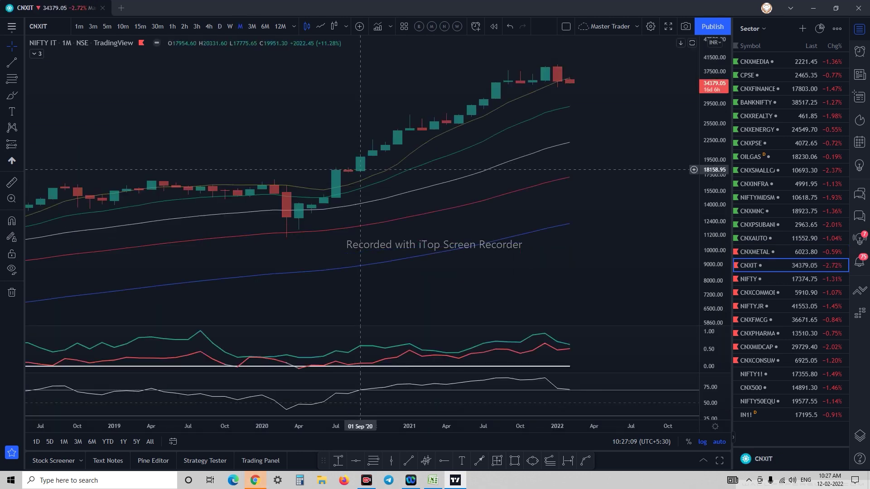
{"action": "left_click", "coordinate": [230, 26]}
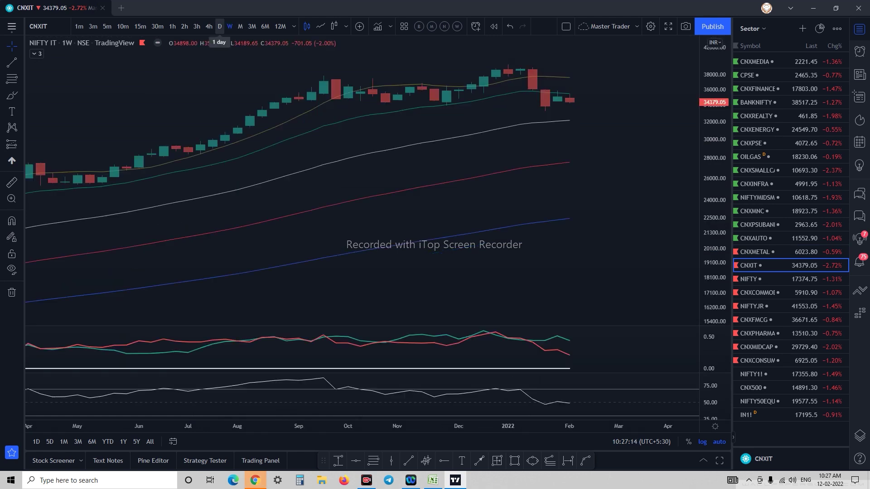
{"action": "left_click", "coordinate": [220, 26]}
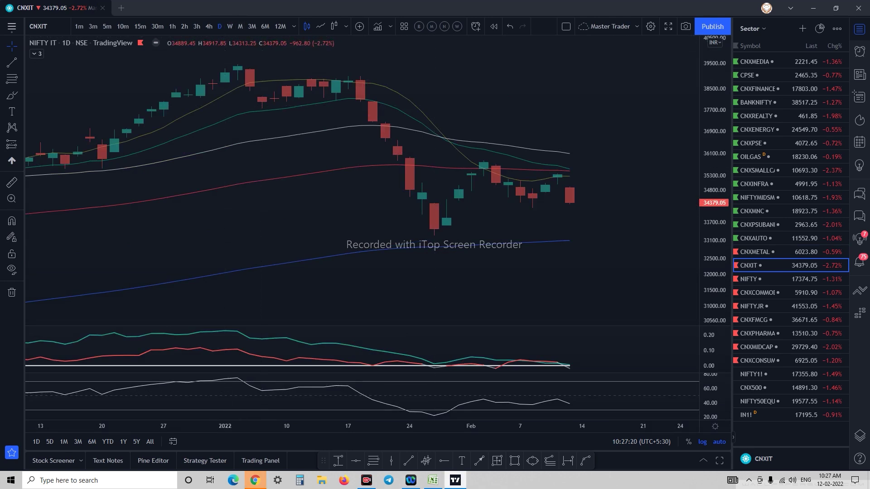
Switch to Excel and set the IT row's D trend to down in cell D21
{"action": "key", "text": "alt+Tab"}
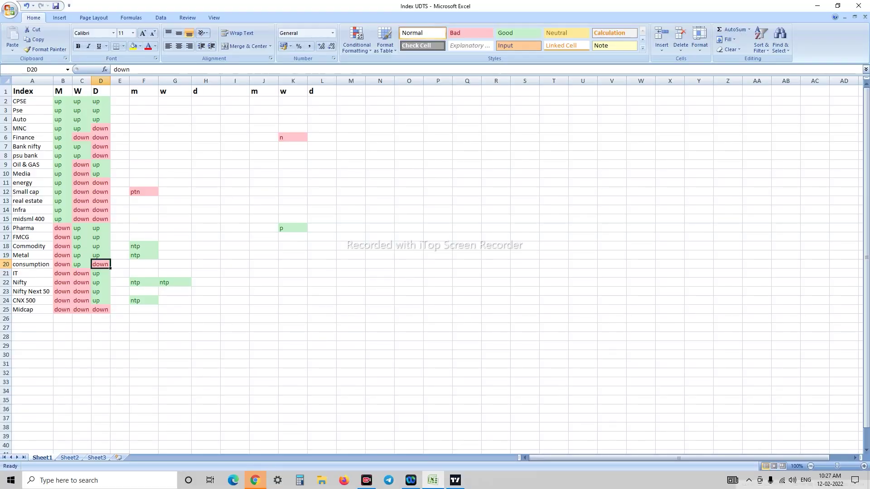
{"action": "left_click", "coordinate": [101, 273]}
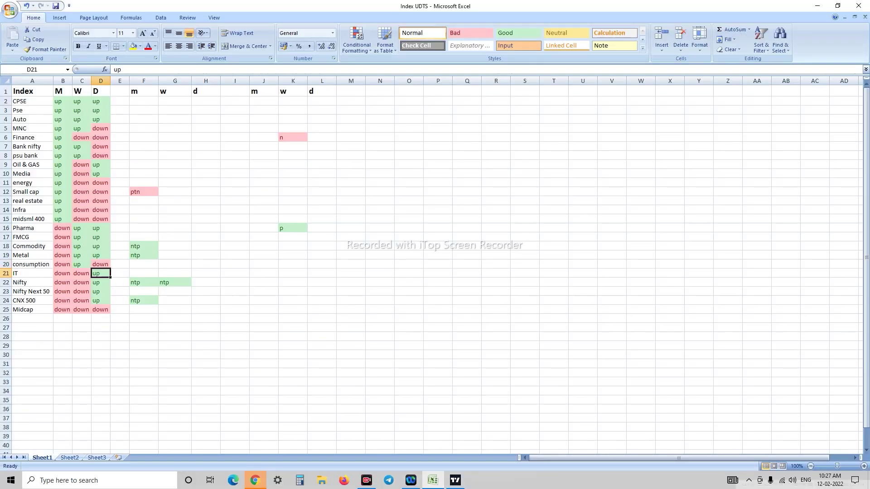
{"action": "type", "text": "down"}
{"action": "left_click", "coordinate": [234, 328]}
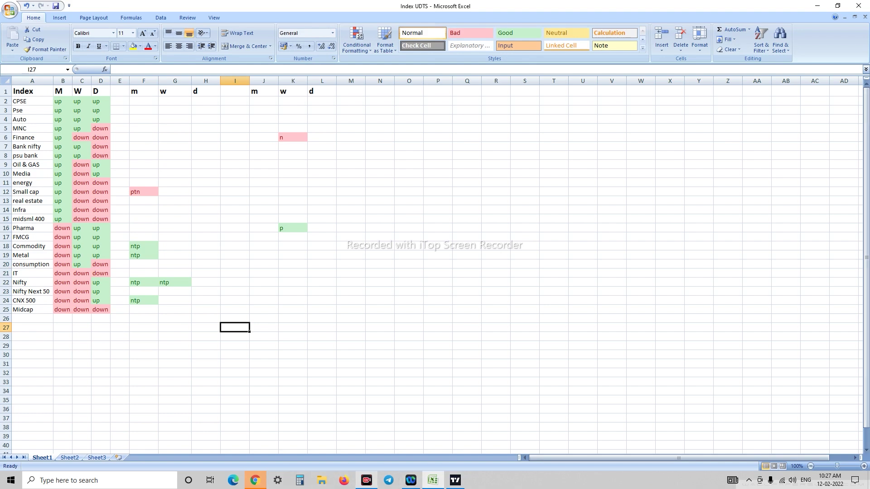
{"action": "left_click", "coordinate": [367, 481]}
Switch to TradingView and examine the NIFTY chart on the monthly, weekly and daily timeframes
{"action": "key", "text": "alt+Tab"}
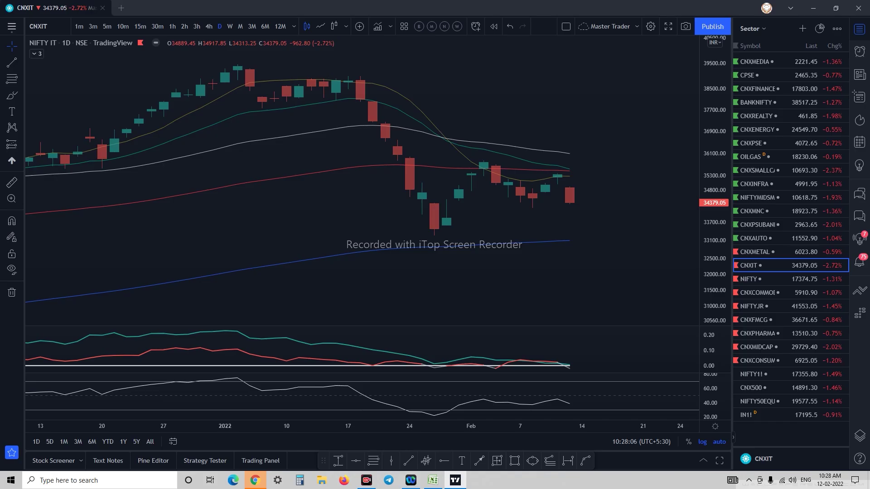
{"action": "left_click", "coordinate": [762, 280]}
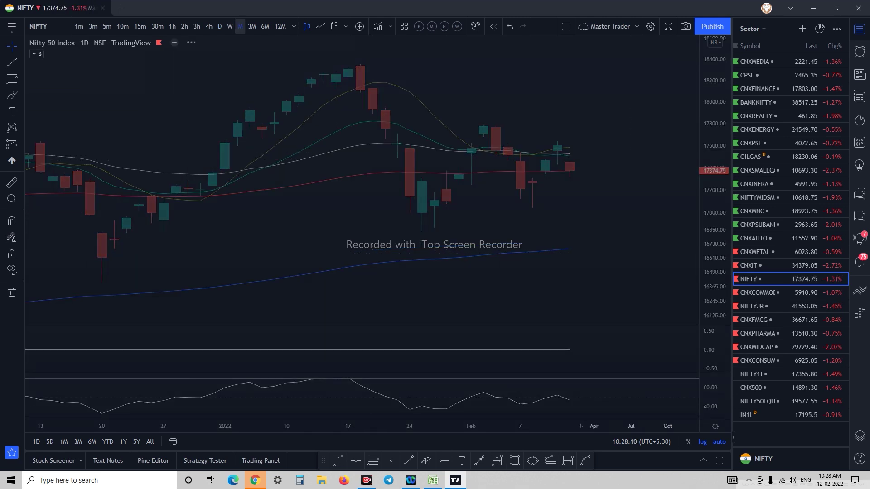
{"action": "left_click", "coordinate": [241, 26]}
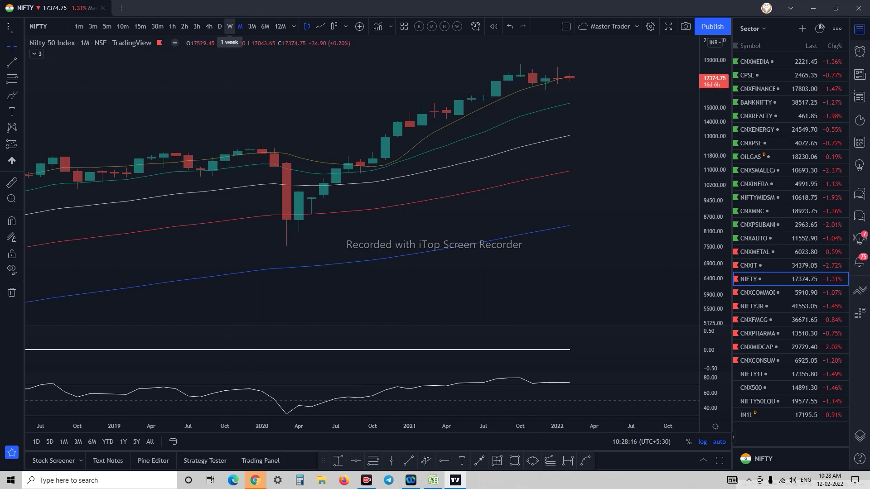
{"action": "left_click", "coordinate": [229, 26]}
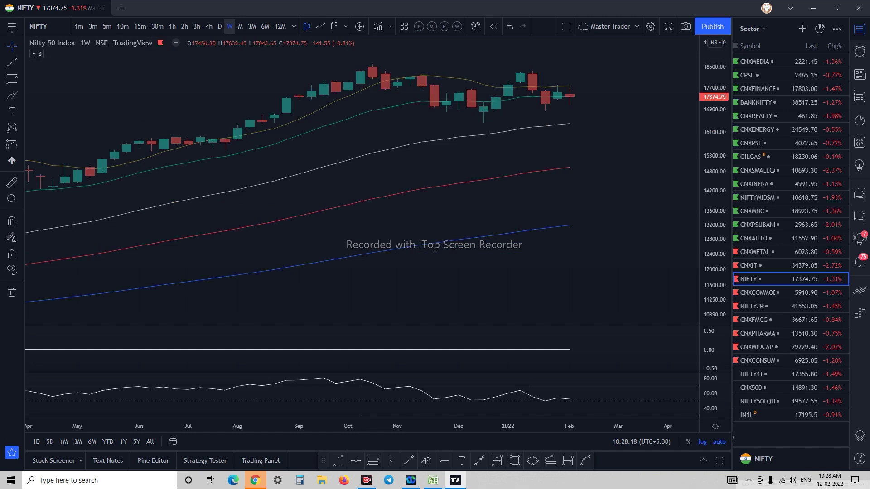
{"action": "left_click", "coordinate": [220, 26]}
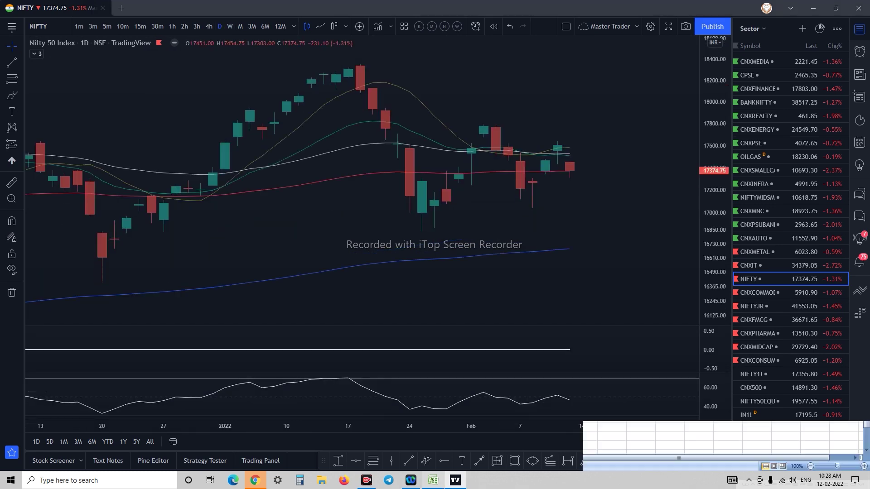
Switch to Excel, set the Nifty row's D trend to down in D22 and clear its ntp entries in F22 and G22
{"action": "left_click", "coordinate": [432, 480]}
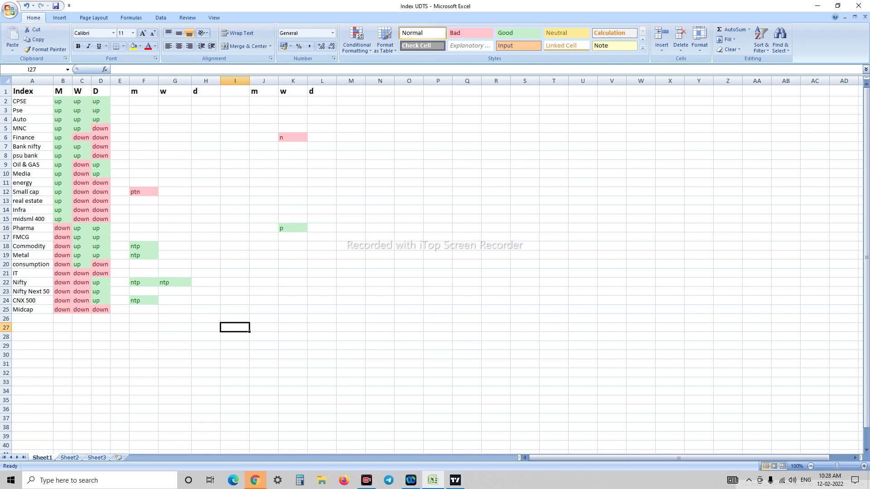
{"action": "left_click", "coordinate": [109, 284]}
{"action": "type", "text": "down"}
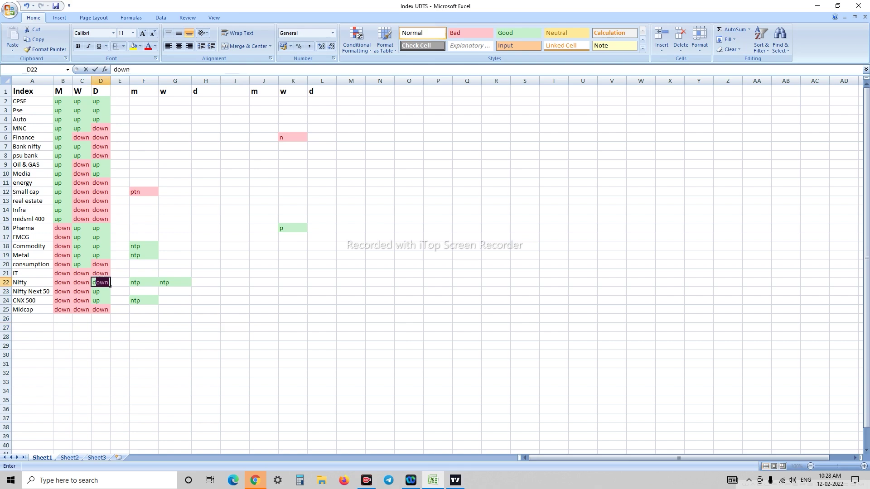
{"action": "key", "text": "Right"}
{"action": "key", "text": "Right"}
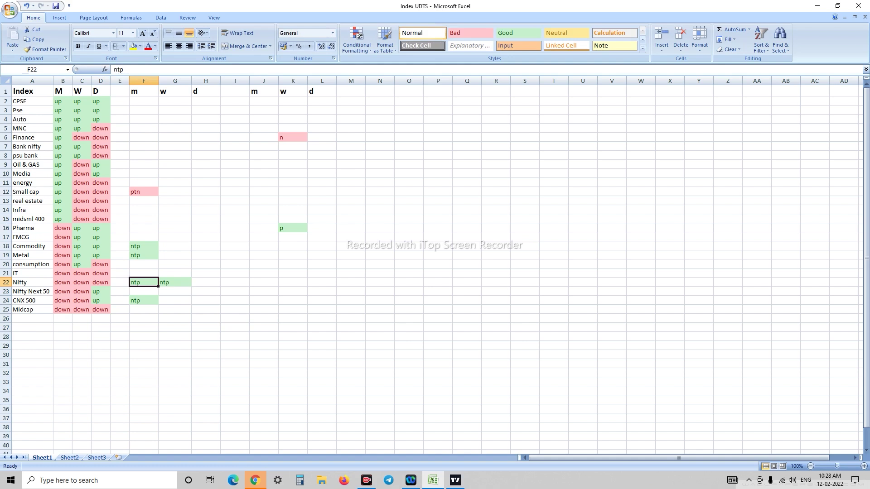
{"action": "key", "text": "Delete"}
{"action": "key", "text": "Right"}
{"action": "key", "text": "Delete"}
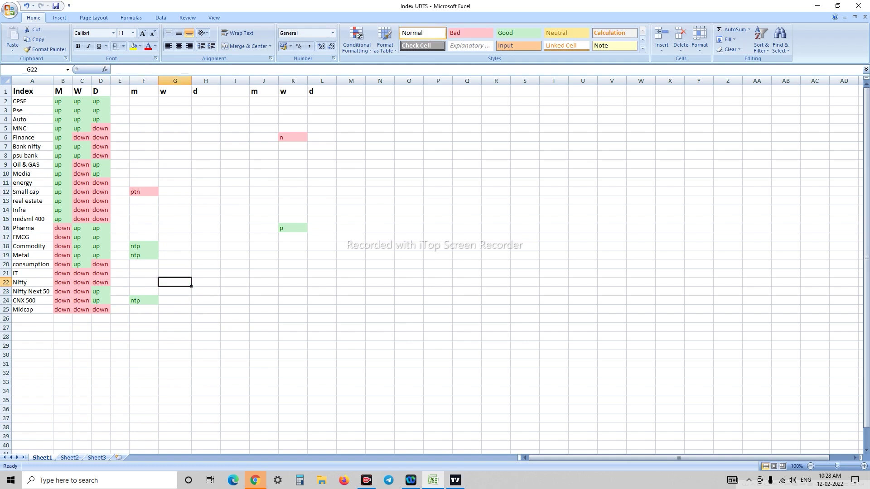
{"action": "left_click", "coordinate": [264, 309]}
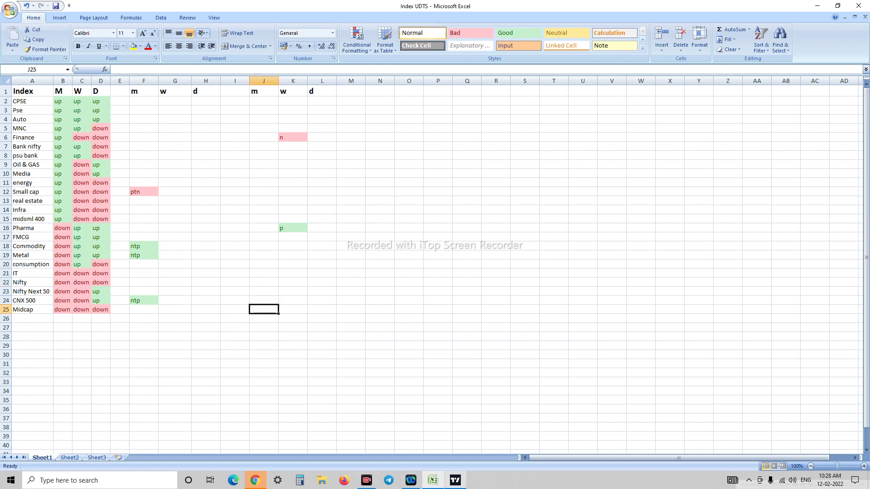
Switch to TradingView and examine the CNXCOMMODITIES chart on the monthly, weekly and daily timeframes
{"action": "left_click", "coordinate": [455, 480]}
{"action": "left_click", "coordinate": [766, 293]}
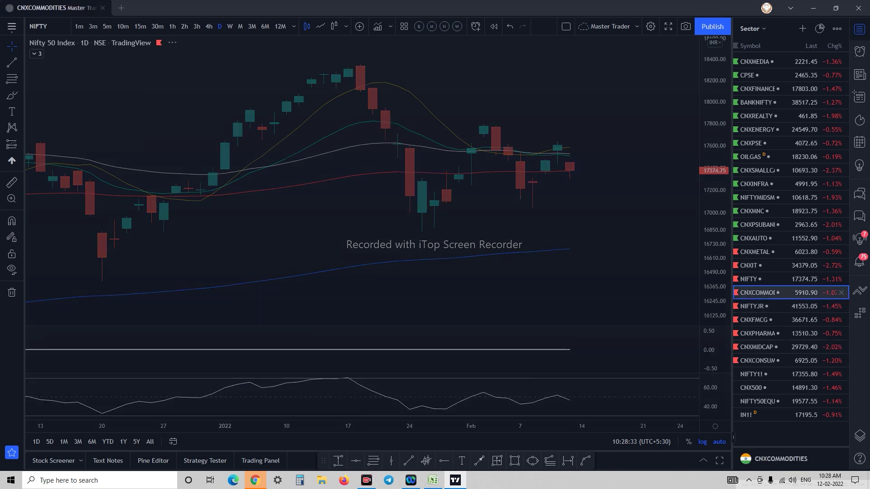
{"action": "left_click", "coordinate": [240, 26]}
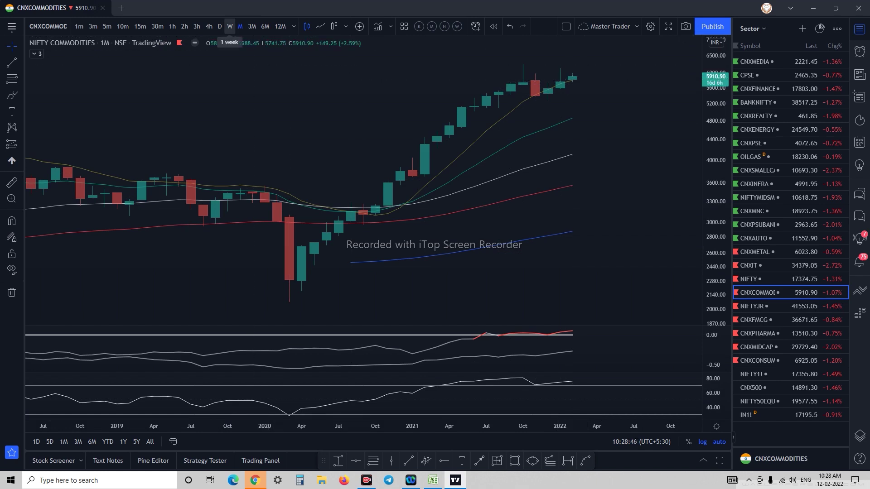
{"action": "left_click", "coordinate": [230, 26]}
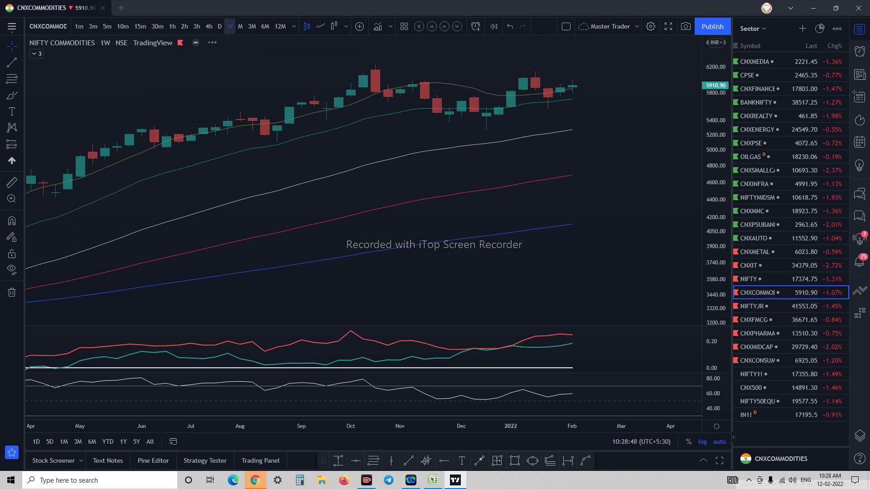
{"action": "left_click", "coordinate": [240, 26]}
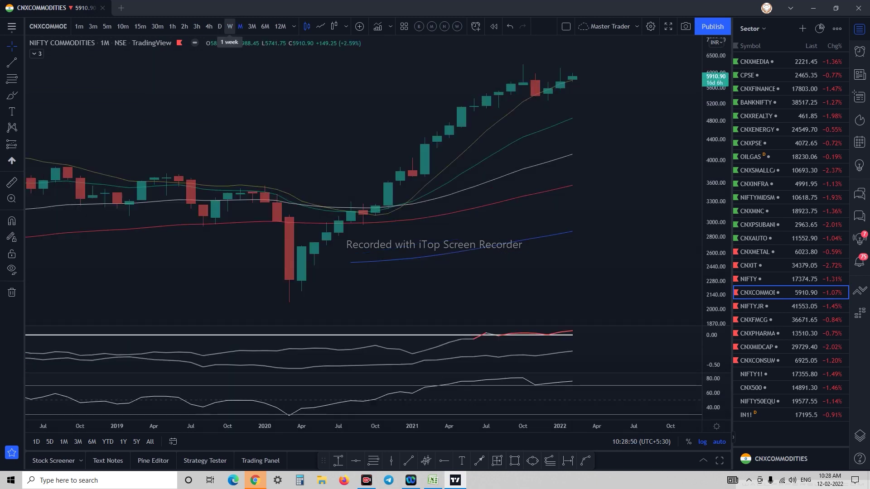
{"action": "left_click", "coordinate": [229, 27]}
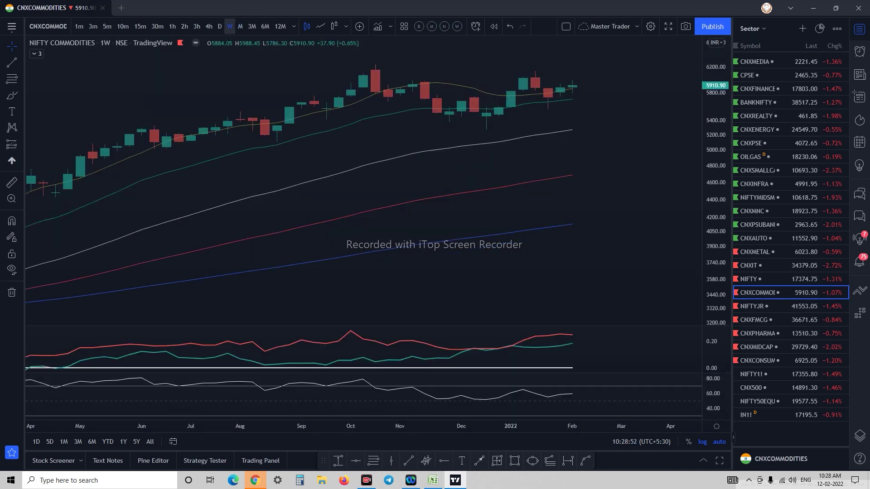
{"action": "left_click", "coordinate": [220, 26]}
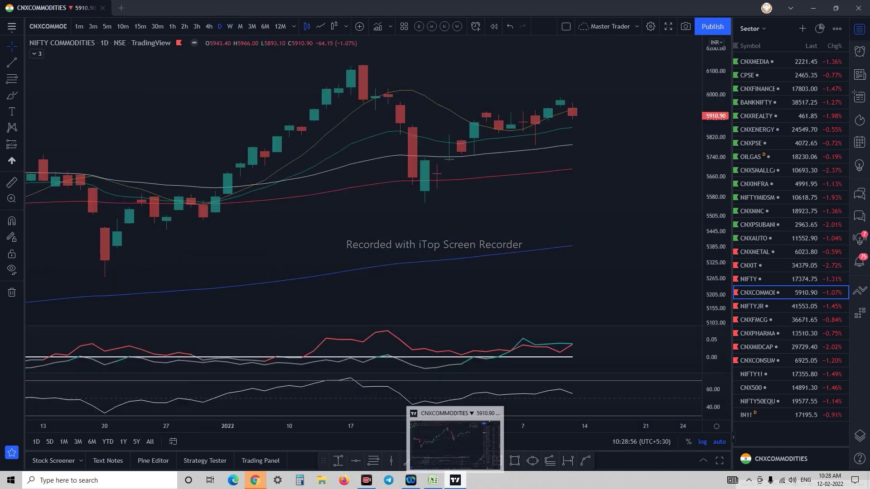
Switch to Excel and set the Commodity row's D trend to down in cell D18
{"action": "left_click", "coordinate": [433, 480]}
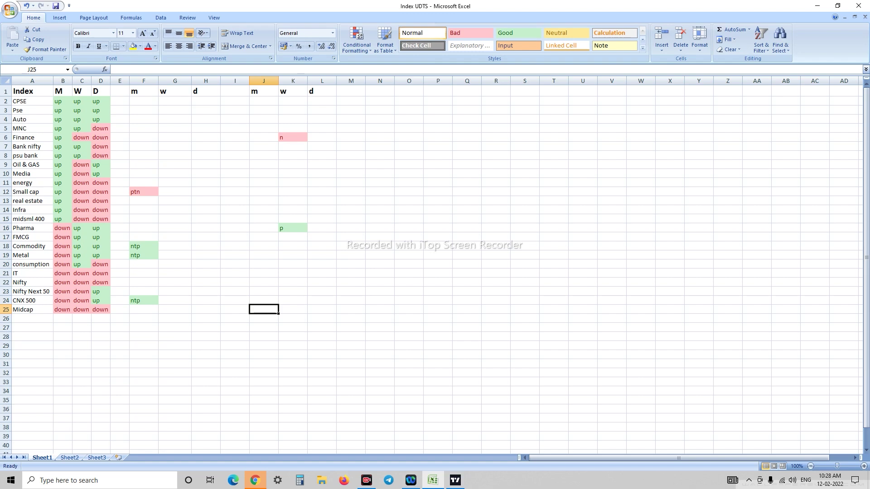
{"action": "left_click", "coordinate": [100, 246]}
{"action": "type", "text": "down"}
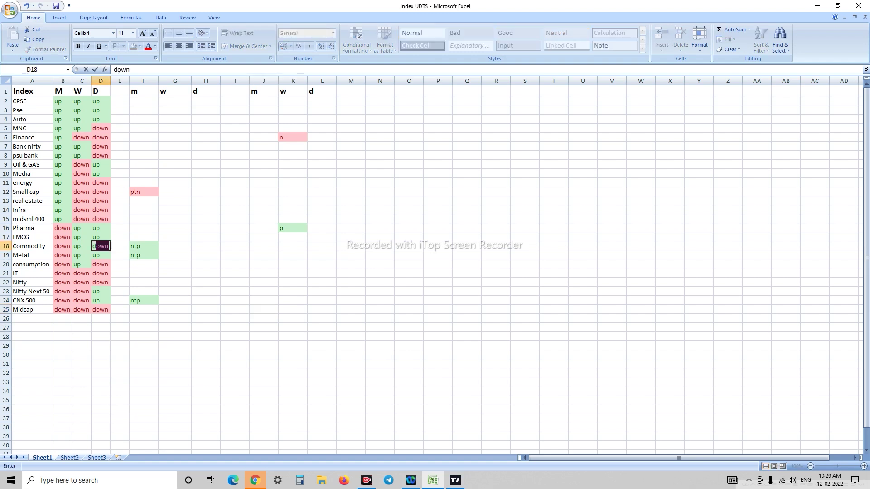
{"action": "key", "text": "Right"}
{"action": "key", "text": "Right"}
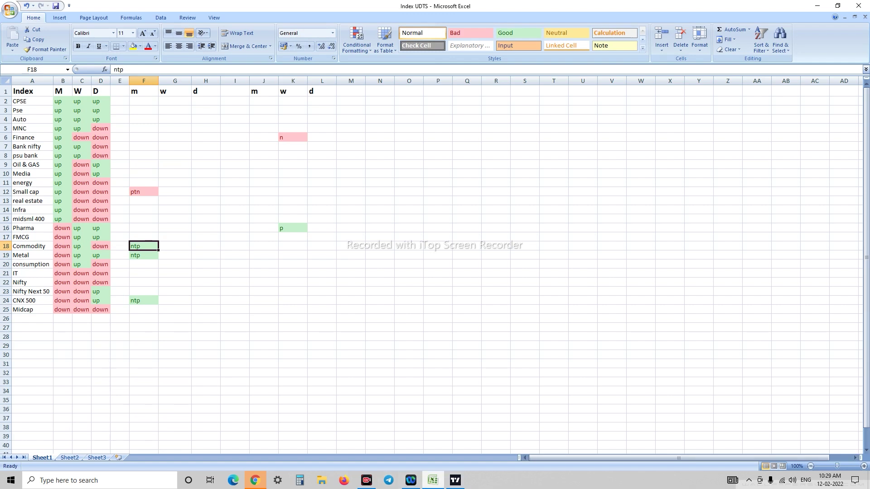
Switch to TradingView and examine the NIFTYJR chart on the monthly, weekly and daily timeframes
{"action": "key", "text": "alt+Tab"}
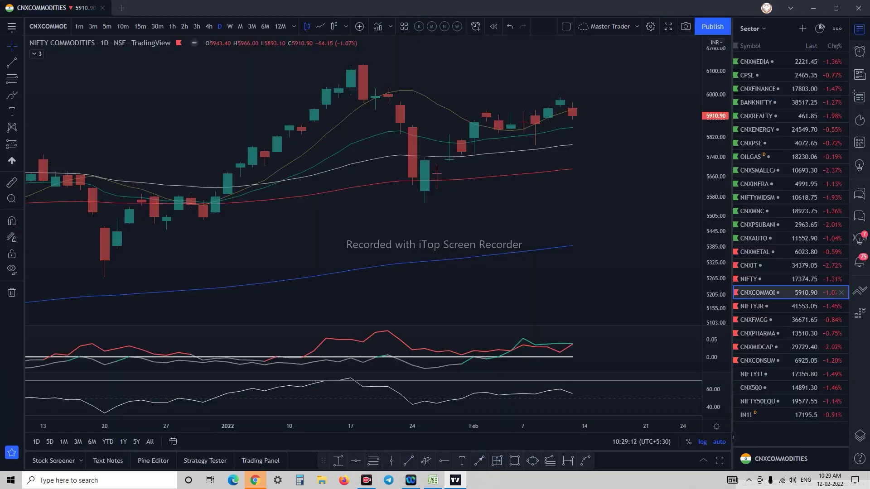
{"action": "left_click", "coordinate": [766, 307]}
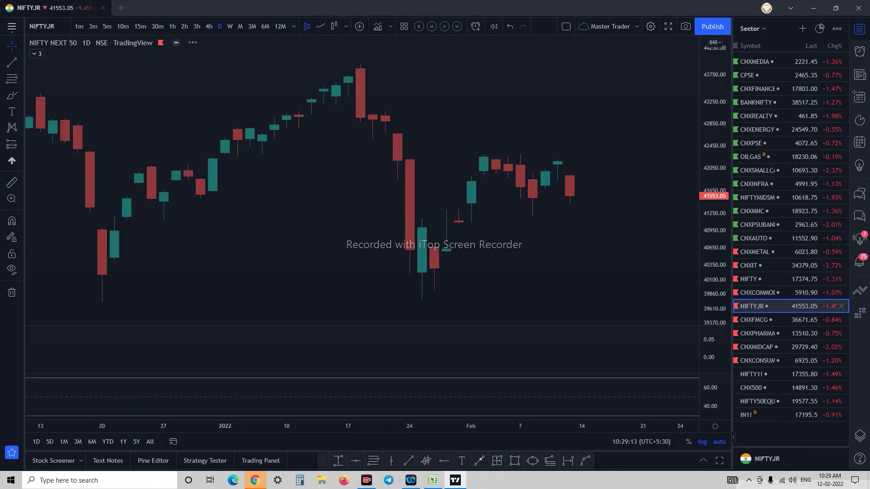
{"action": "left_click", "coordinate": [240, 26]}
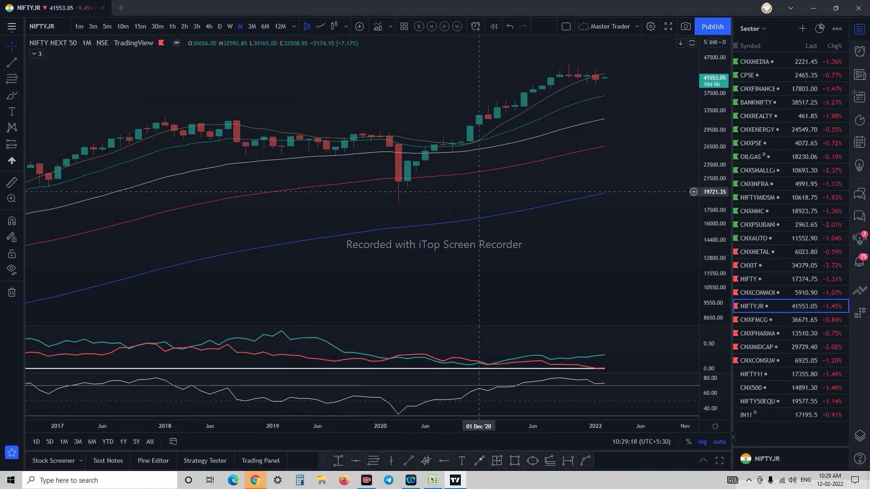
{"action": "left_click", "coordinate": [230, 26]}
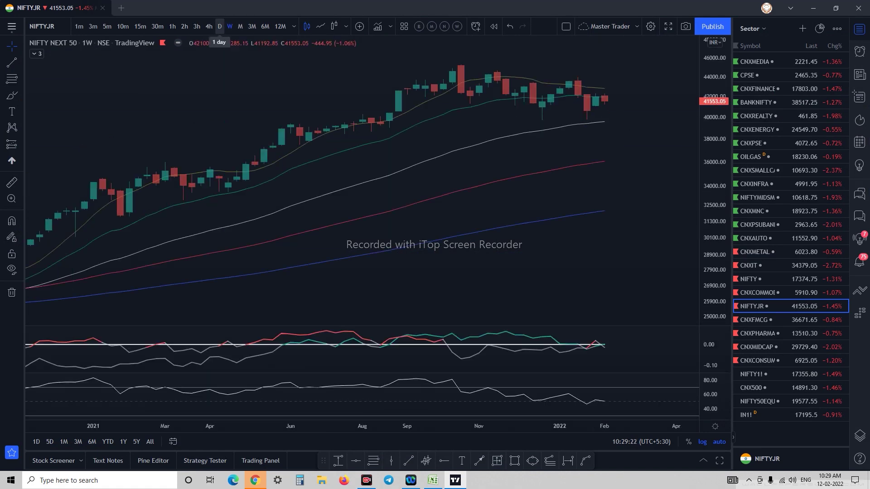
{"action": "left_click", "coordinate": [219, 26]}
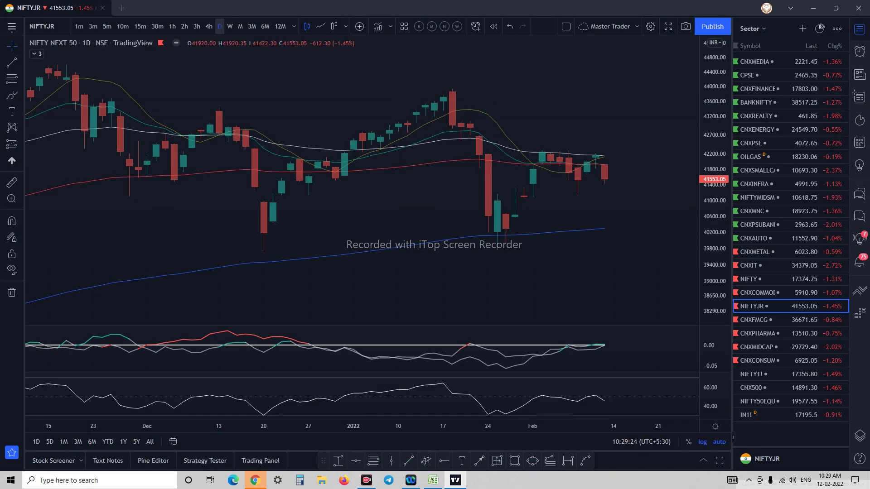
{"action": "left_click", "coordinate": [230, 26]}
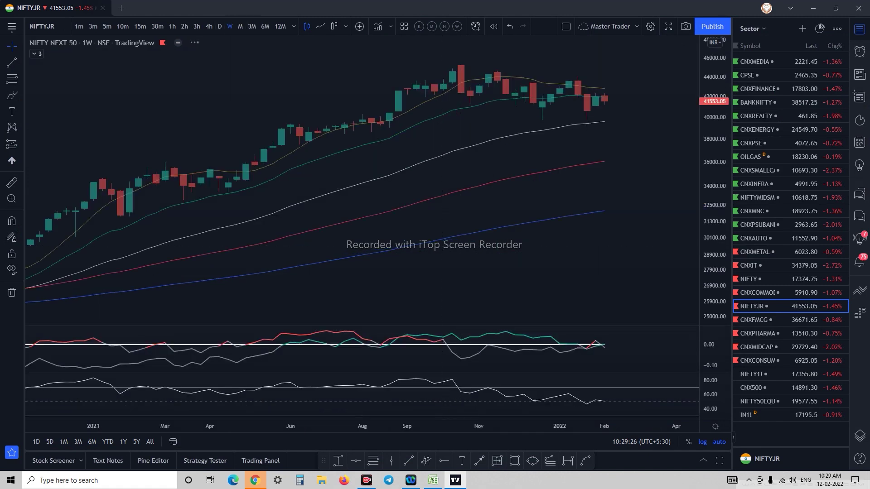
Switch to Excel and set the Nifty Next 50 row's D trend to down in cell D23
{"action": "left_click", "coordinate": [433, 481]}
{"action": "left_click", "coordinate": [100, 292]}
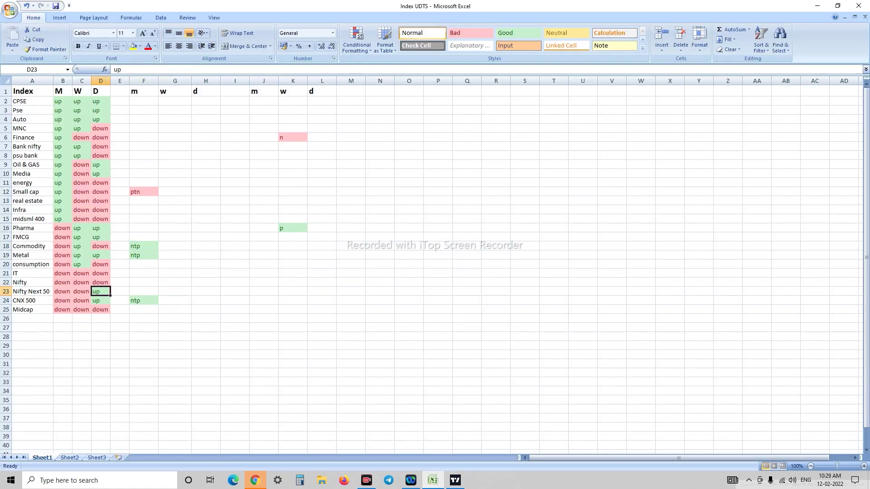
{"action": "type", "text": "down"}
{"action": "key", "text": "Tab"}
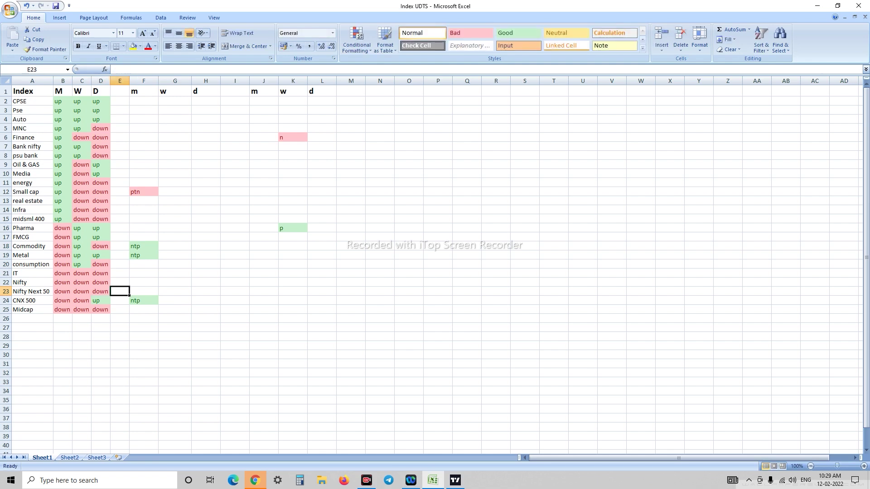
Switch to TradingView and examine the CNXFMCG chart on the weekly, monthly and daily timeframes
{"action": "left_click", "coordinate": [456, 480]}
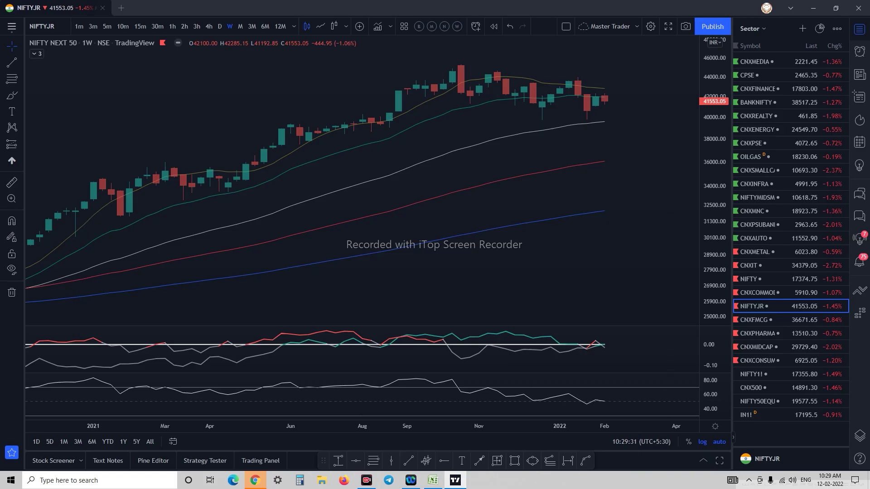
{"action": "left_click", "coordinate": [762, 319]}
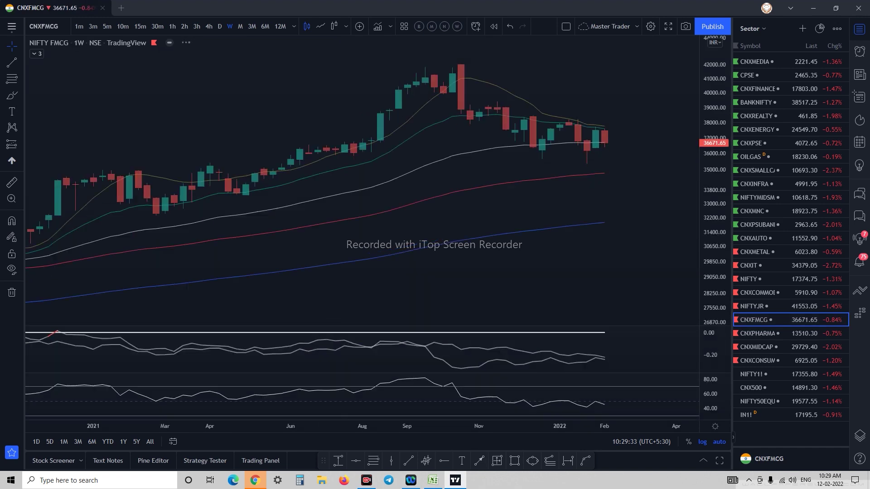
{"action": "left_click", "coordinate": [240, 26]}
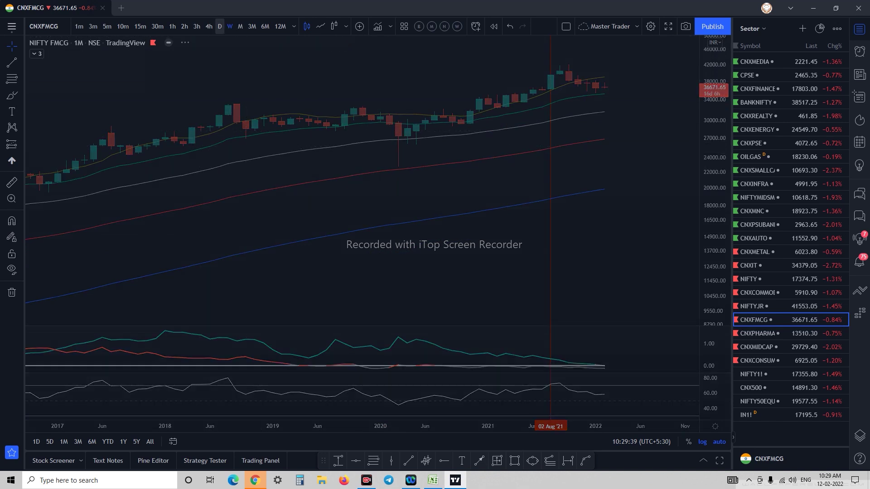
{"action": "left_click", "coordinate": [219, 26]}
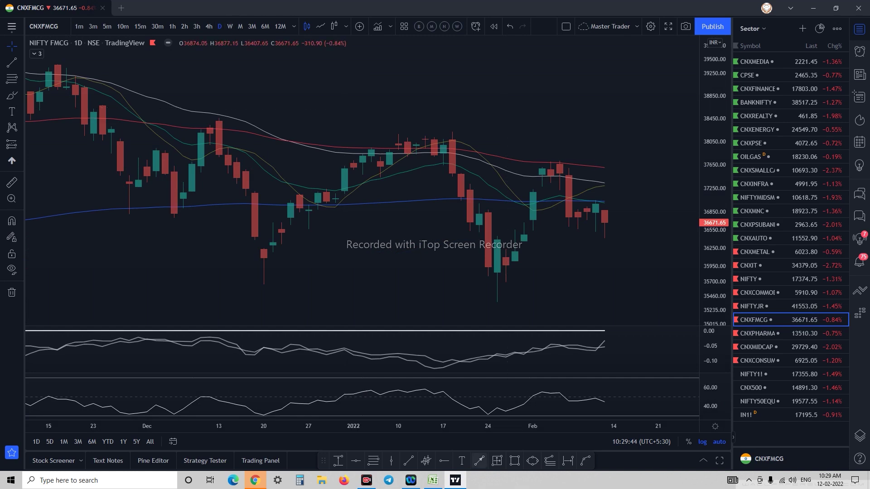
Switch to Excel, set the FMCG row's D trend to down in D17 and clear the Pharma row's p entry in K16
{"action": "left_click", "coordinate": [431, 480]}
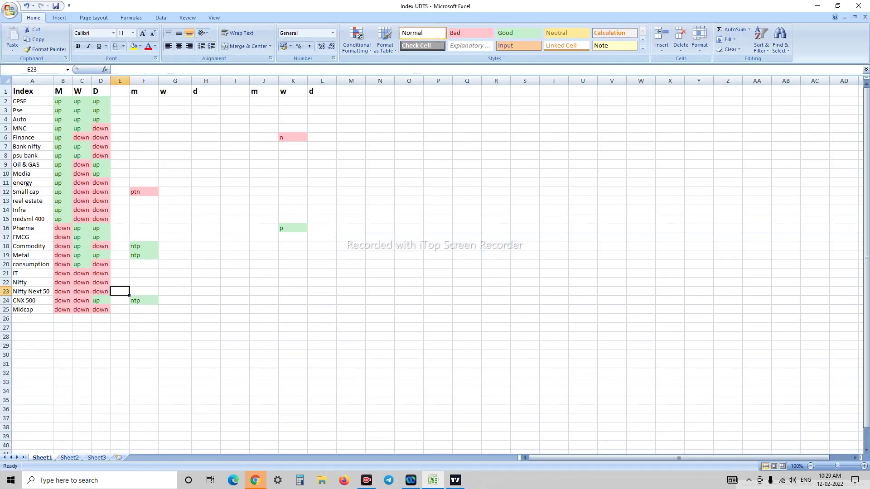
{"action": "left_click", "coordinate": [100, 237]}
{"action": "type", "text": "down"}
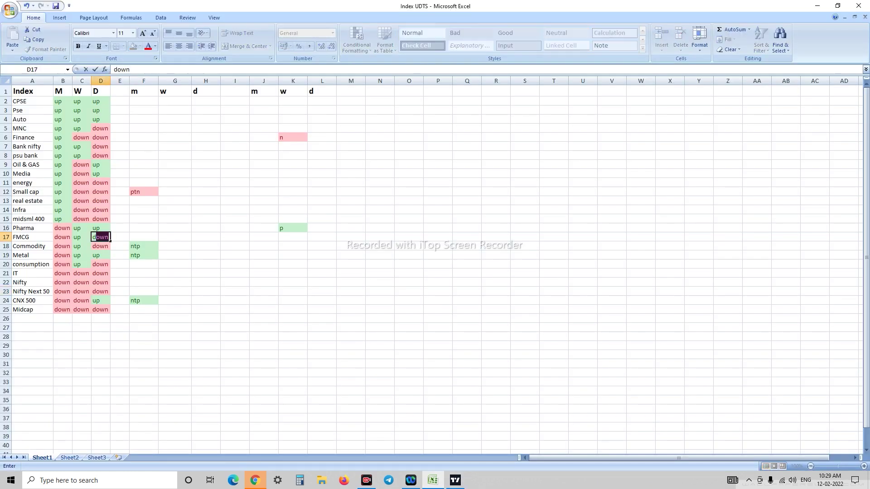
{"action": "key", "text": "Tab"}
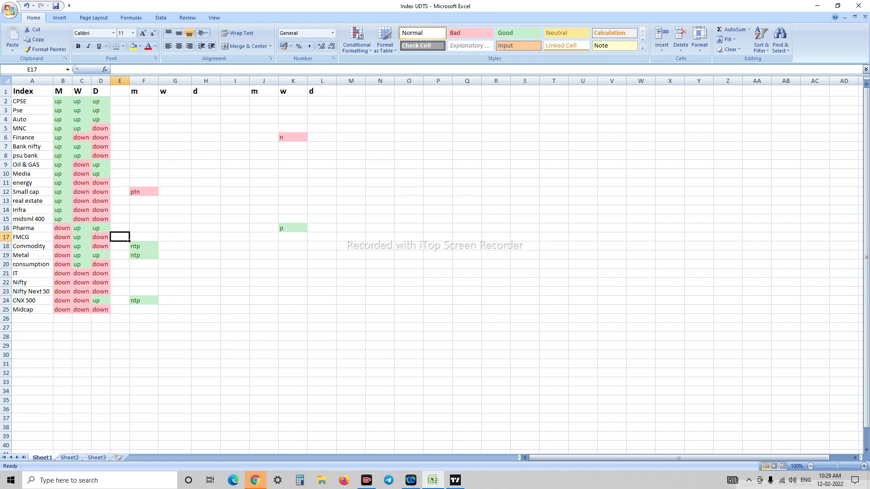
{"action": "left_click", "coordinate": [294, 228]}
{"action": "key", "text": "Delete"}
{"action": "left_click", "coordinate": [322, 300]}
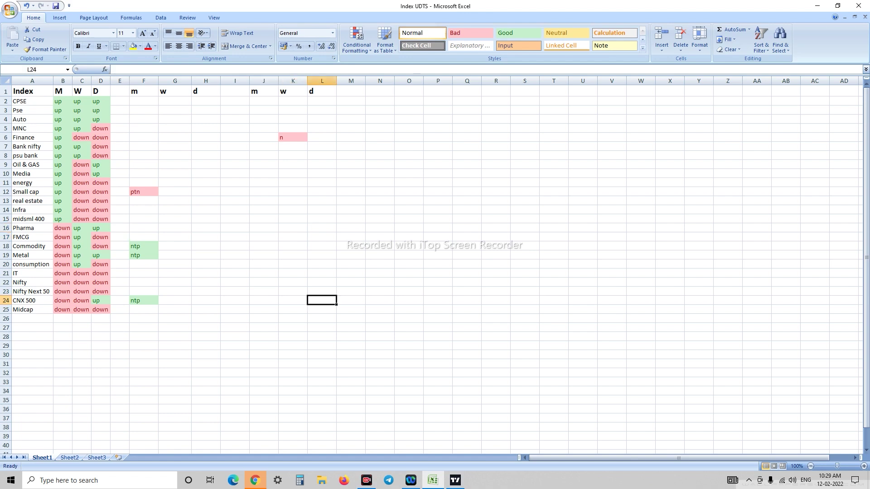
Switch to TradingView and examine the CNXPHARMA chart on the monthly and daily timeframes
{"action": "left_click", "coordinate": [456, 480]}
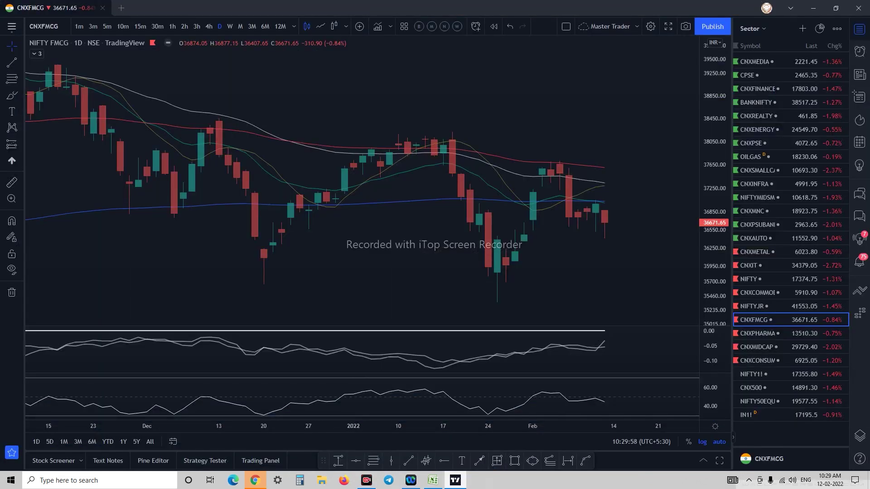
{"action": "left_click", "coordinate": [766, 334]}
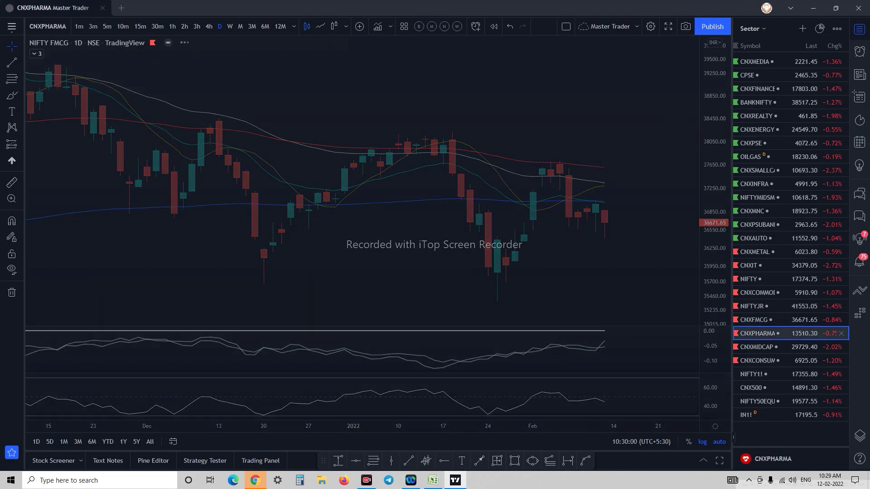
{"action": "left_click", "coordinate": [240, 27]}
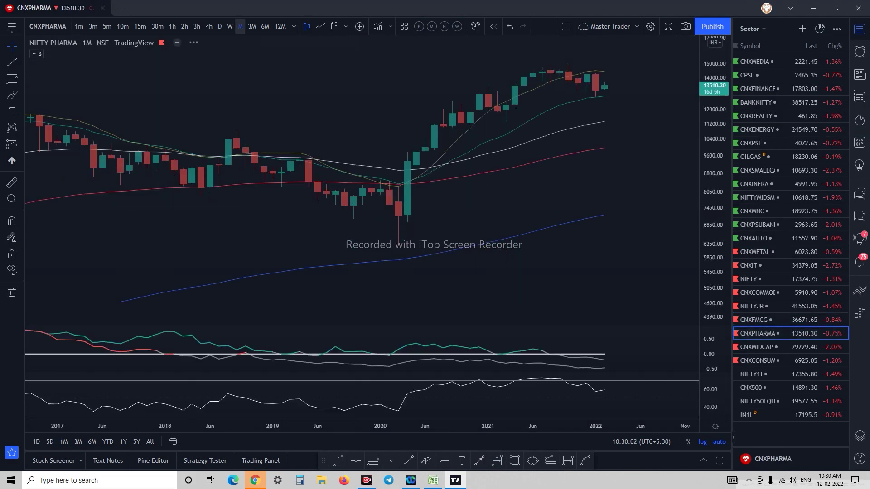
{"action": "left_click", "coordinate": [220, 27]}
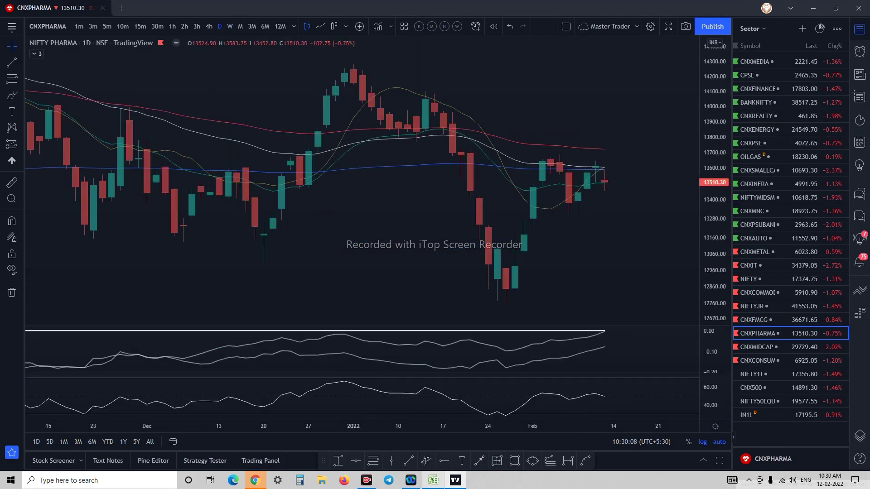
Switch to Excel and set the Pharma row's D trend to down in cell D16
{"action": "left_click", "coordinate": [433, 481]}
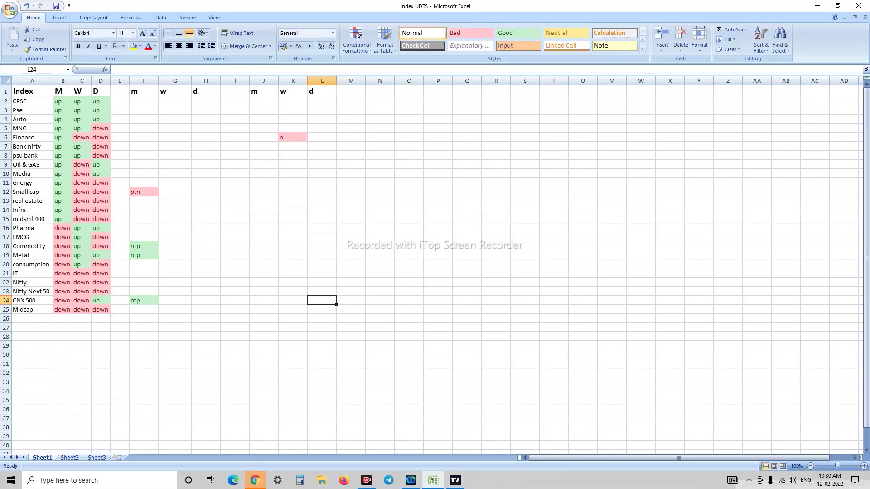
{"action": "left_click", "coordinate": [101, 228]}
{"action": "type", "text": "down"}
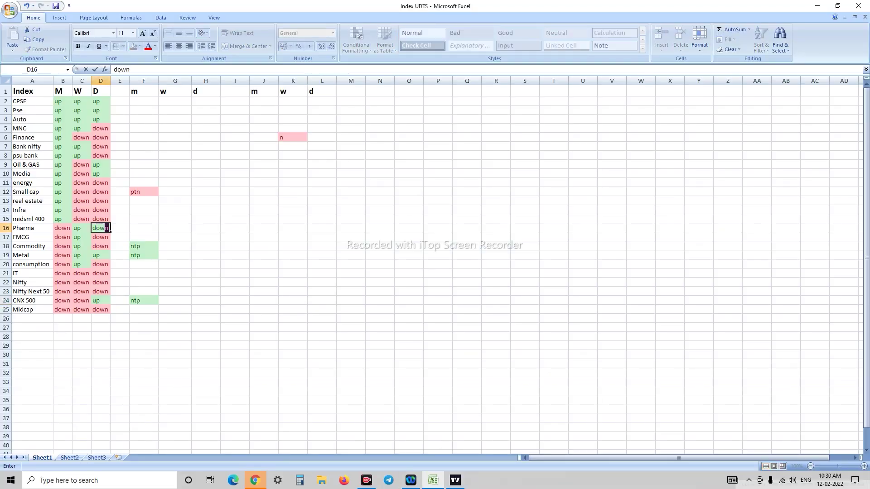
{"action": "key", "text": "Tab"}
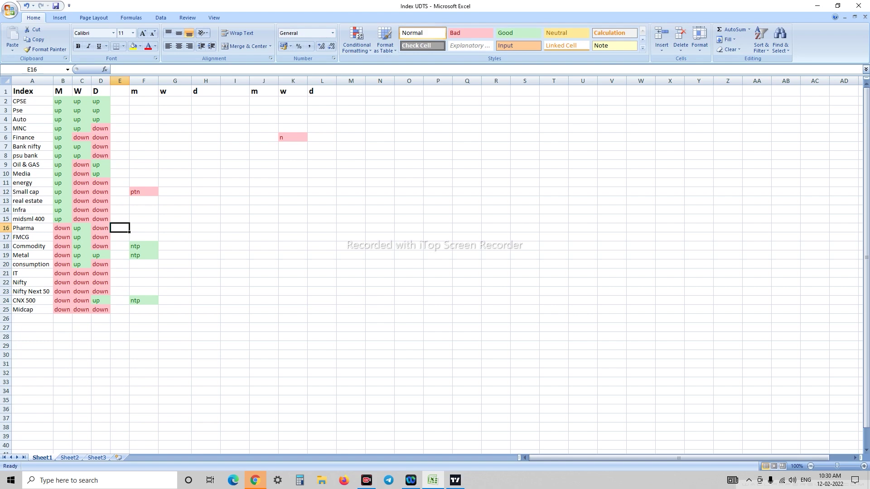
Switch to TradingView, examine the CNXMIDCAP chart on the monthly, weekly and daily timeframes, and compare it with the Midcap row in Excel
{"action": "left_click", "coordinate": [455, 480]}
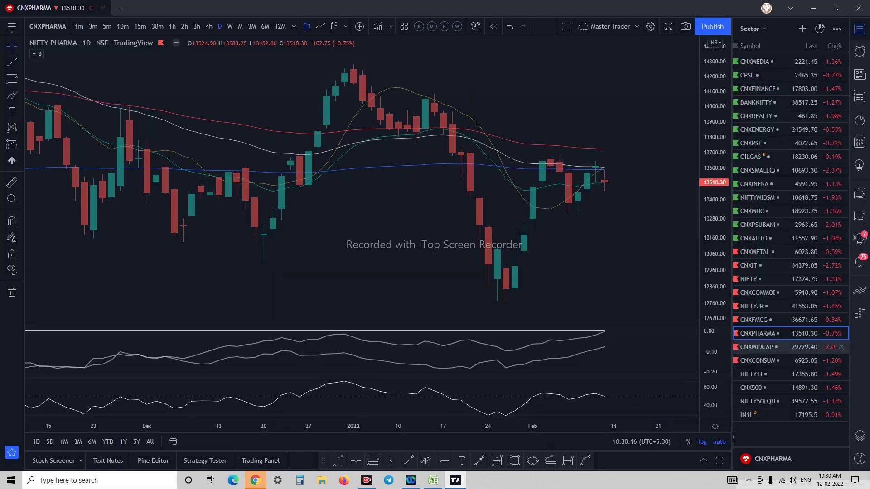
{"action": "left_click", "coordinate": [757, 347]}
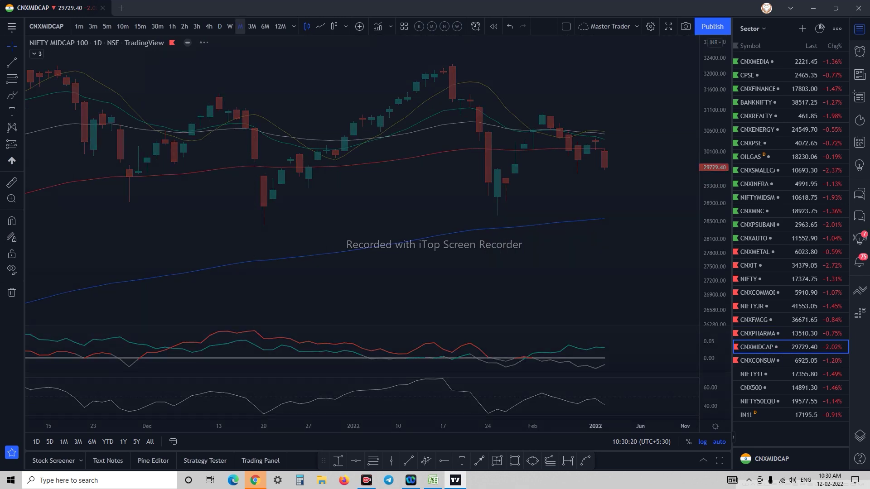
{"action": "left_click", "coordinate": [240, 27]}
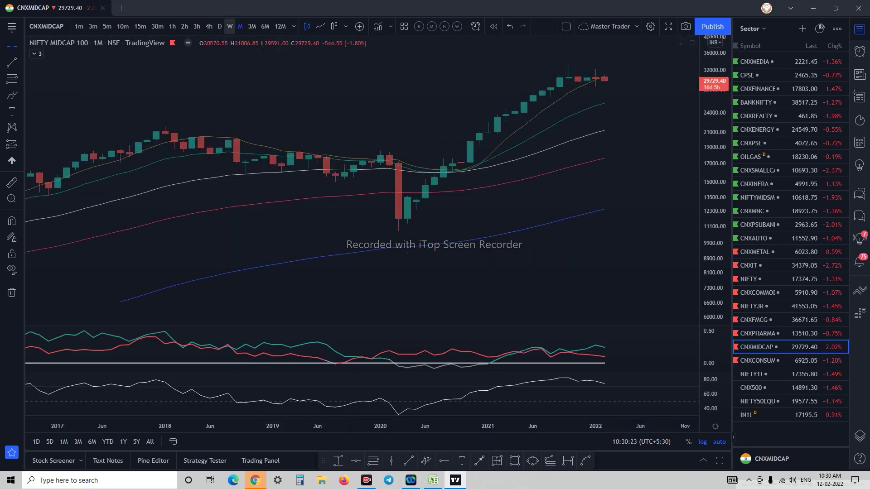
{"action": "left_click", "coordinate": [230, 26]}
{"action": "left_click", "coordinate": [220, 27]}
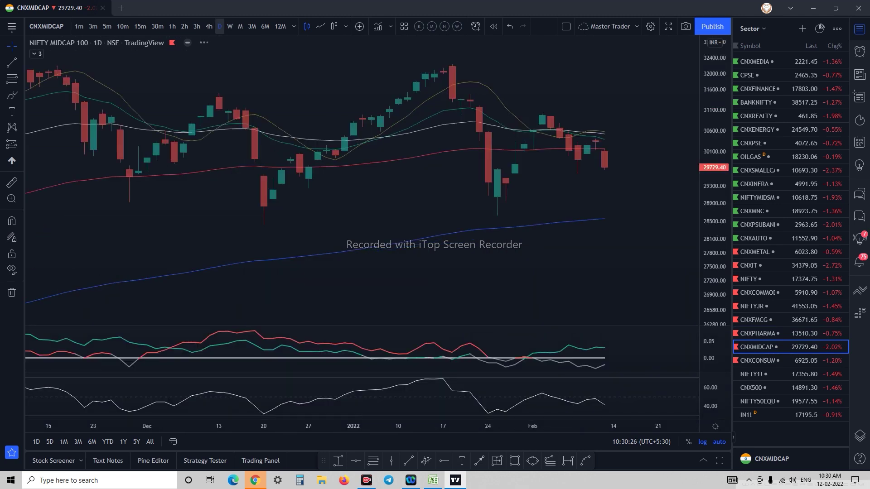
{"action": "key", "text": "alt+Tab"}
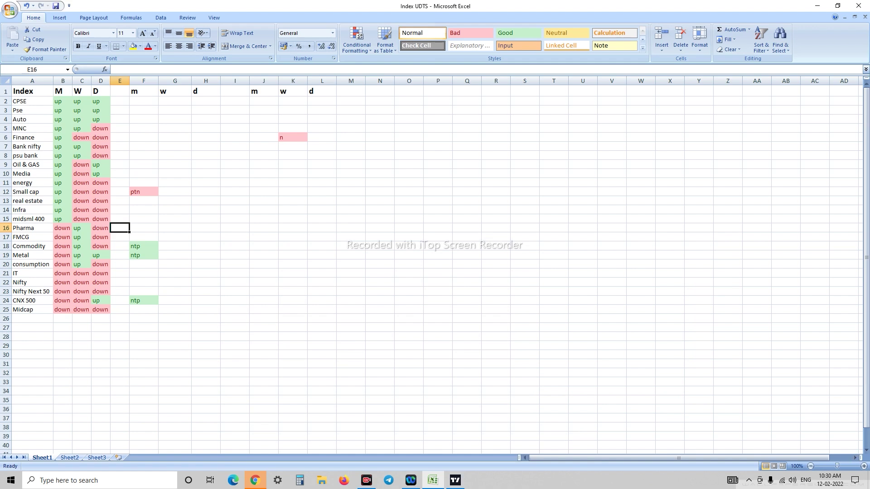
Switch to TradingView and examine the CNXCONSUMPTION chart on the daily, monthly and weekly timeframes
{"action": "key", "text": "alt+Tab"}
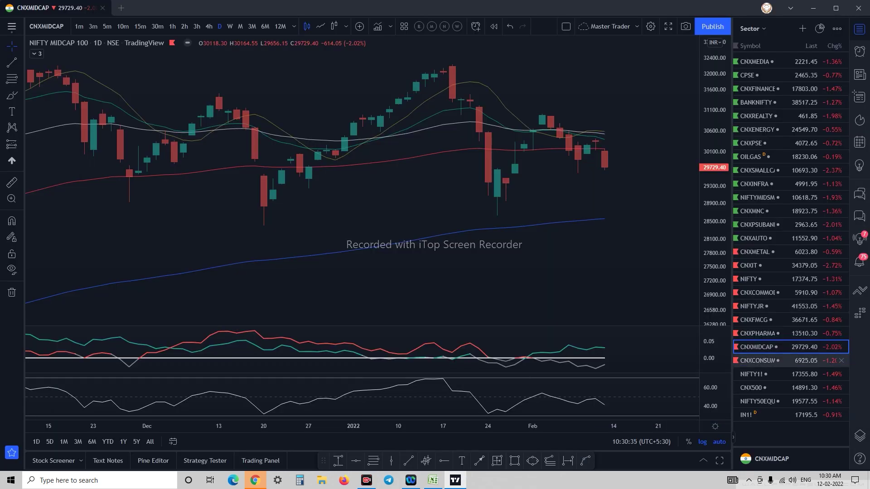
{"action": "left_click", "coordinate": [771, 361]}
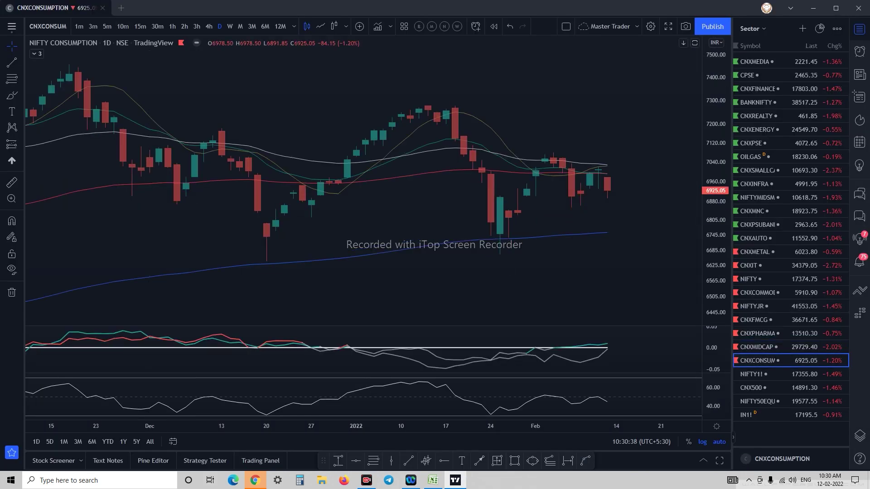
{"action": "left_click", "coordinate": [241, 26]}
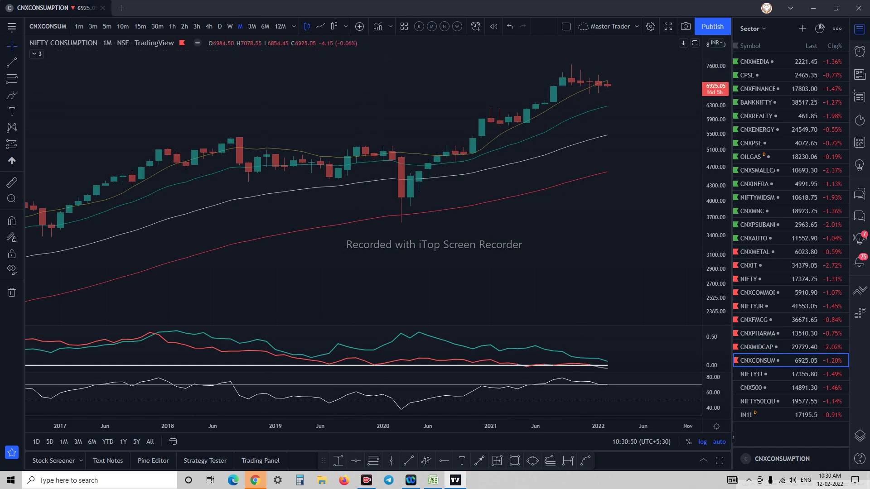
{"action": "left_click", "coordinate": [230, 26]}
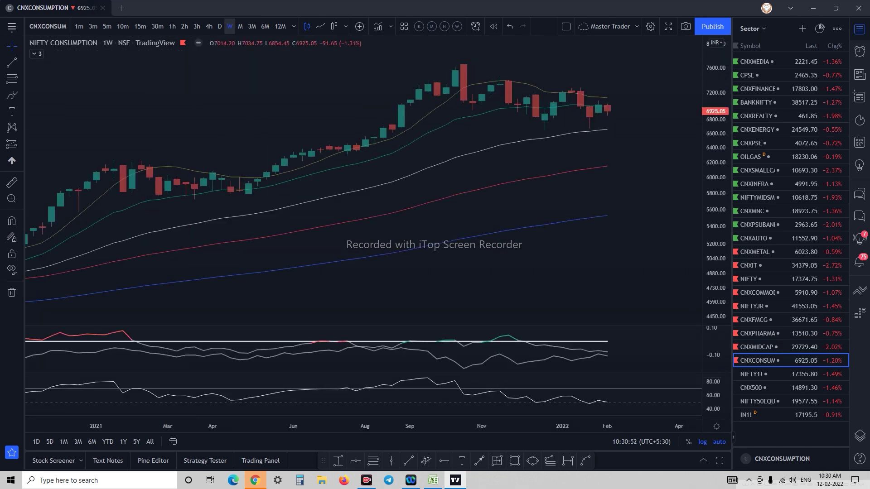
Examine the CNXCONSUMPTION chart on the daily and weekly timeframes and compare it with the consumption row in Excel
{"action": "left_click", "coordinate": [220, 27]}
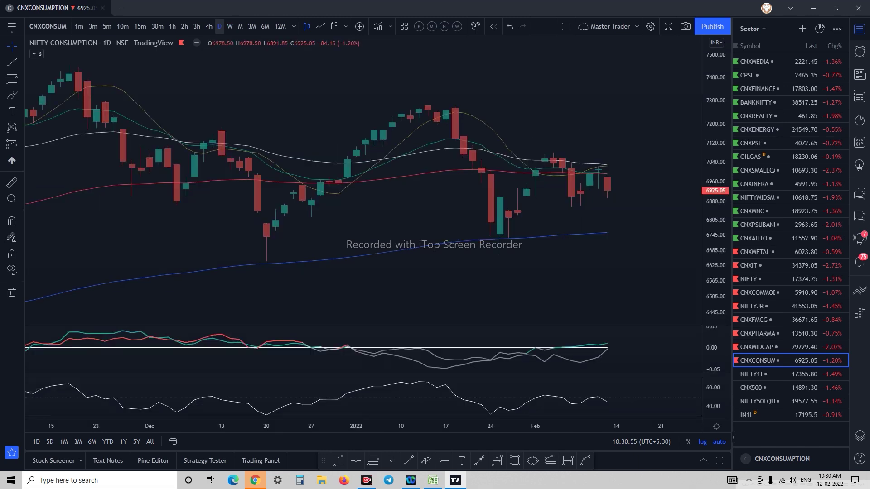
{"action": "left_click", "coordinate": [433, 481]}
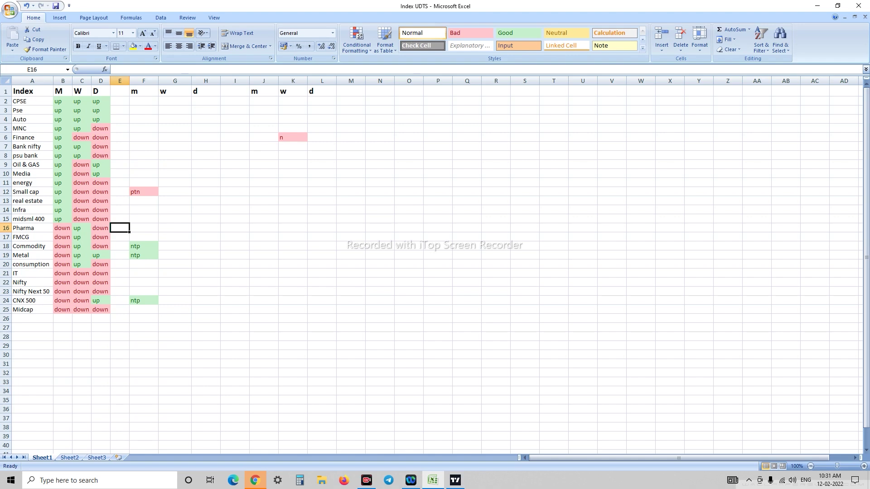
{"action": "left_click", "coordinate": [455, 481]}
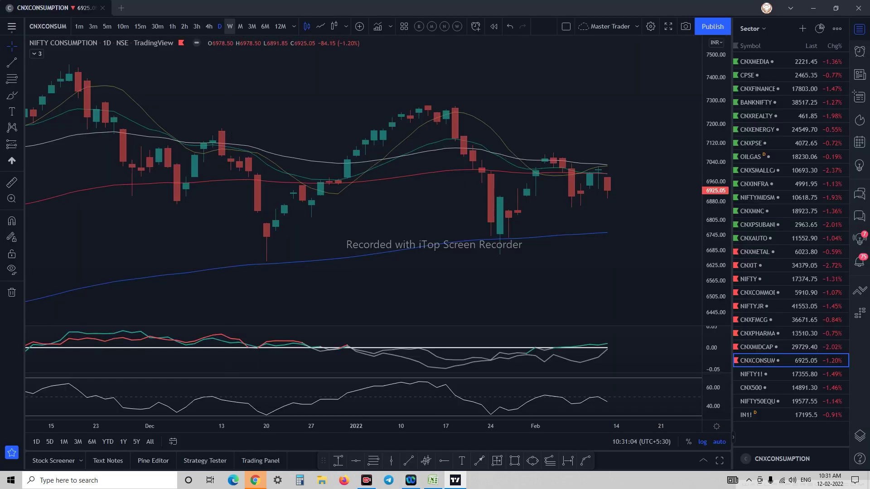
{"action": "left_click", "coordinate": [230, 27]}
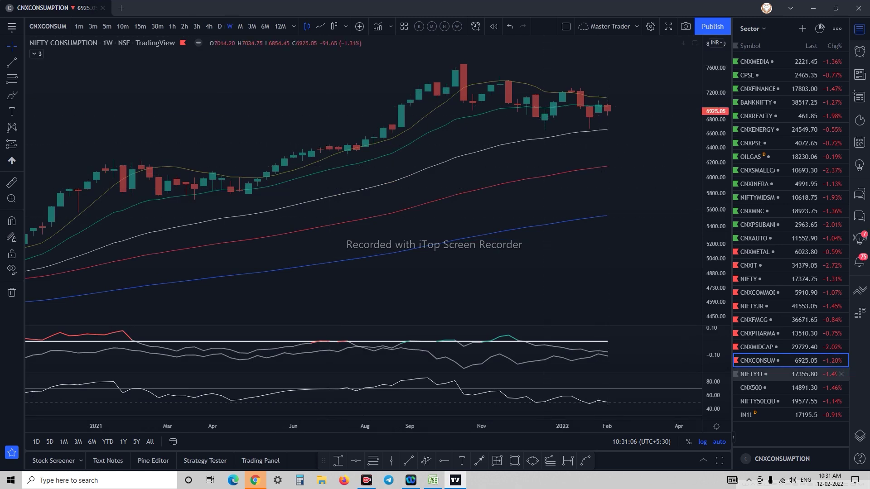
Examine the CNX500 chart in TradingView on the monthly, weekly and daily timeframes
{"action": "left_click", "coordinate": [770, 388]}
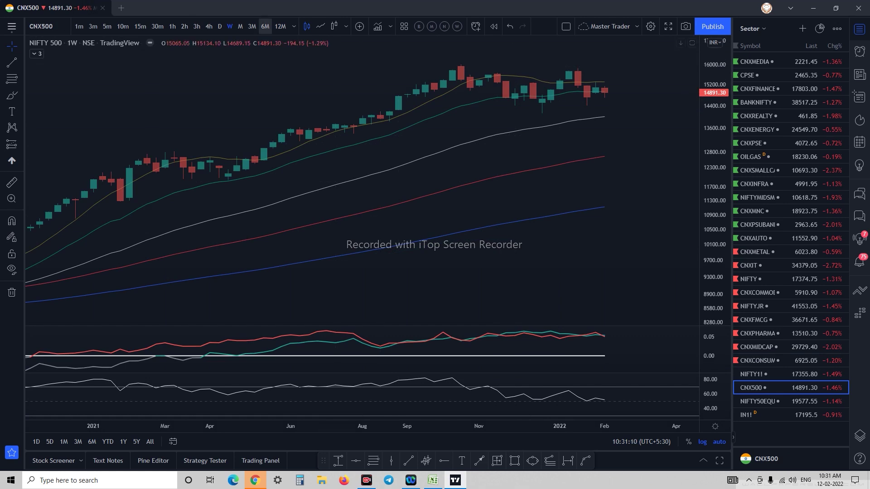
{"action": "left_click", "coordinate": [240, 26]}
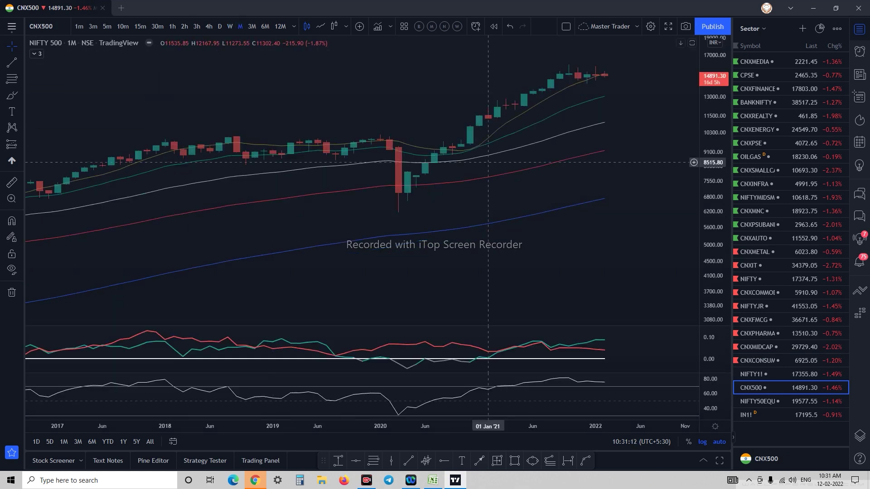
{"action": "scroll", "coordinate": [560, 181], "scroll_direction": "up", "scroll_amount": 2}
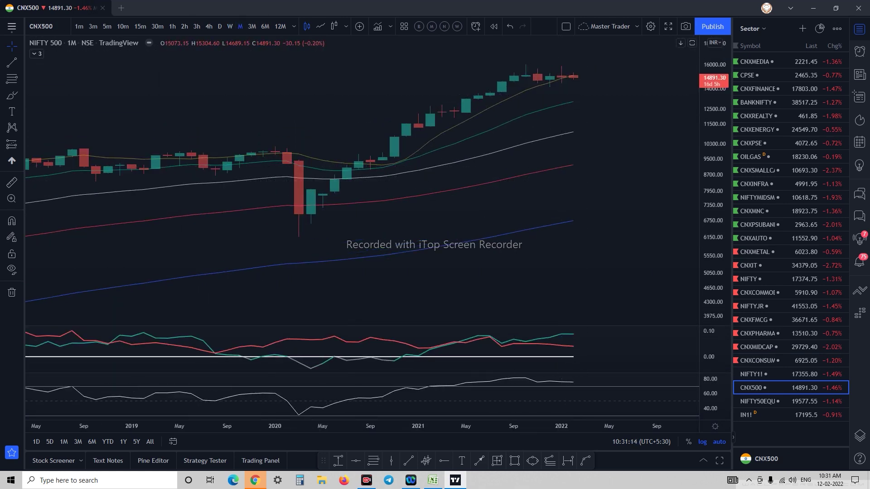
{"action": "left_click", "coordinate": [230, 26]}
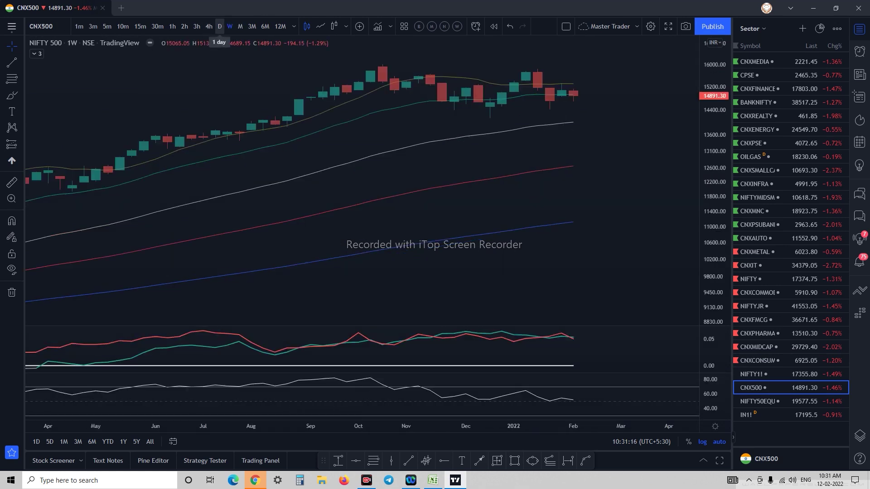
{"action": "left_click", "coordinate": [220, 27]}
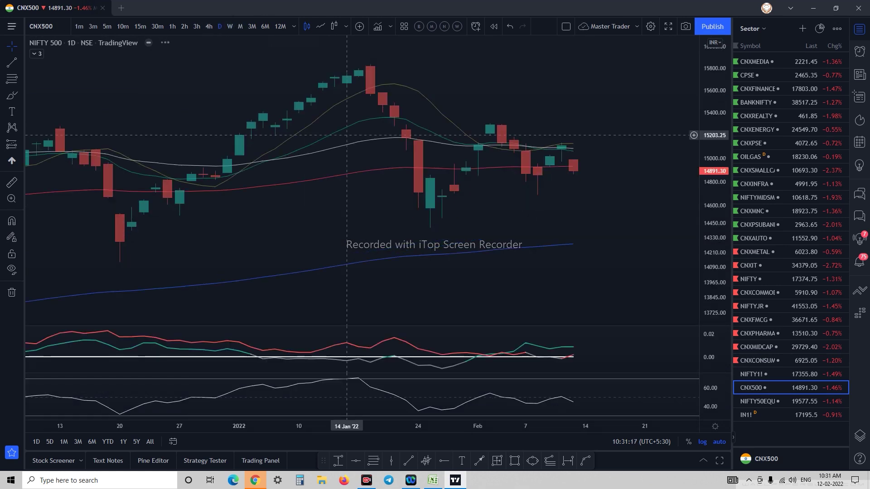
Switch to Excel, set the CNX 500 row's D trend to down in cell D24, and clear its ntp entry in F24
{"action": "left_click", "coordinate": [433, 480]}
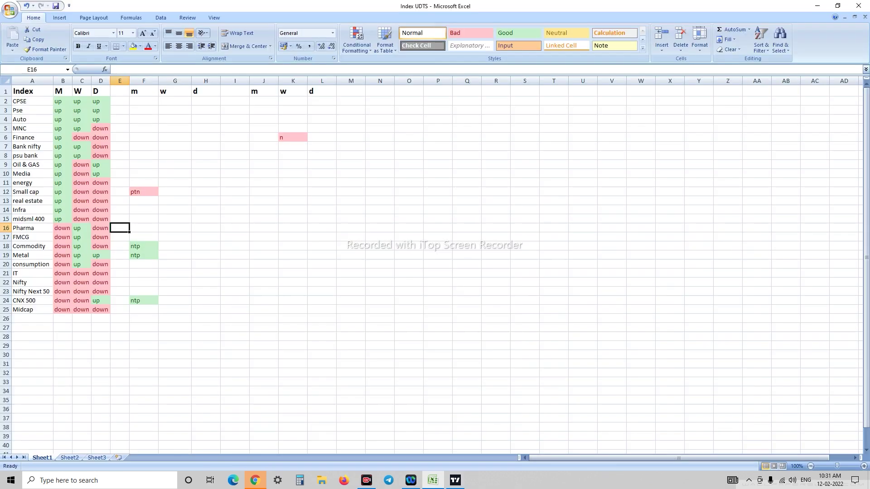
{"action": "left_click", "coordinate": [100, 301]}
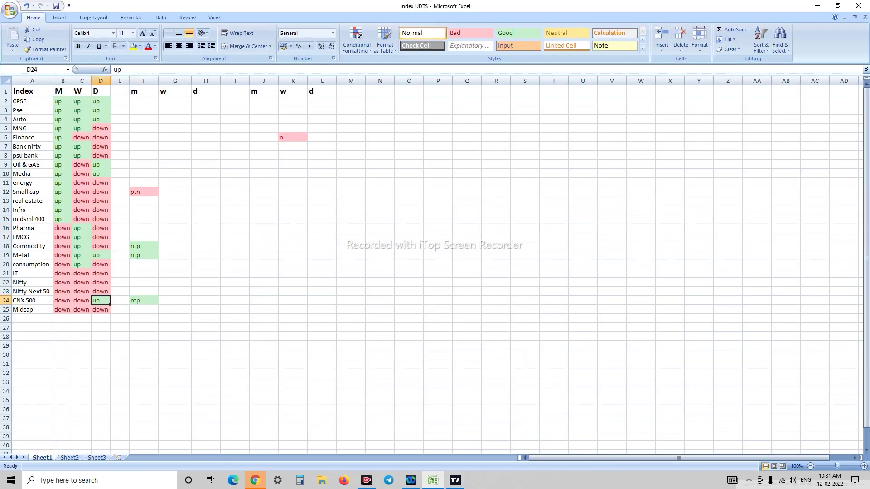
{"action": "type", "text": "down"}
{"action": "key", "text": "Right"}
{"action": "key", "text": "Right"}
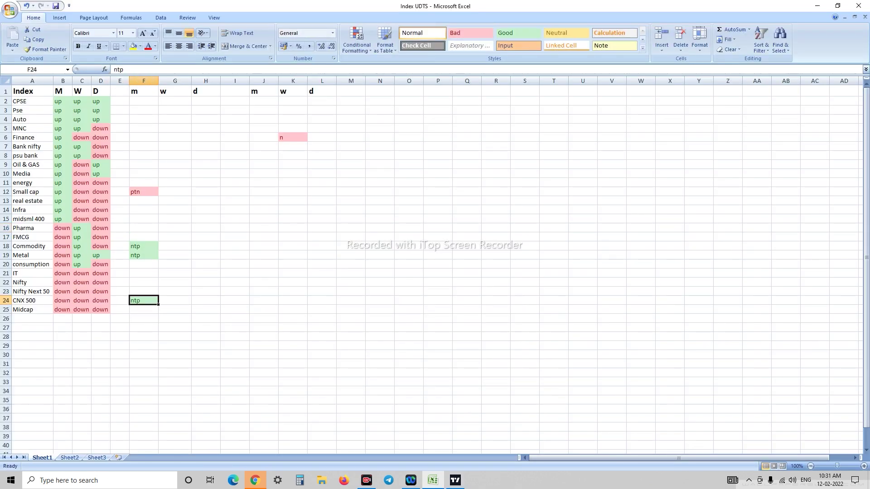
{"action": "key", "text": "Delete"}
{"action": "left_click", "coordinate": [293, 291]}
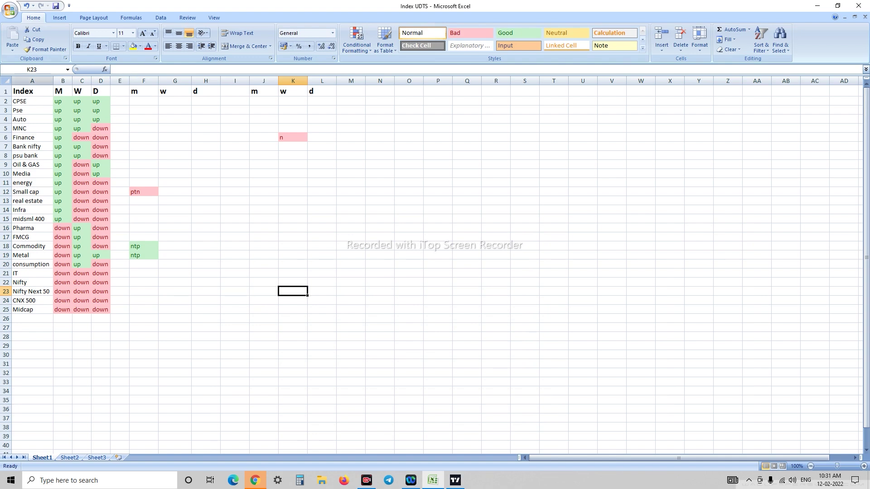
Start a custom sort on columns A through L and treat the first row as headers
{"action": "left_click", "coordinate": [33, 82]}
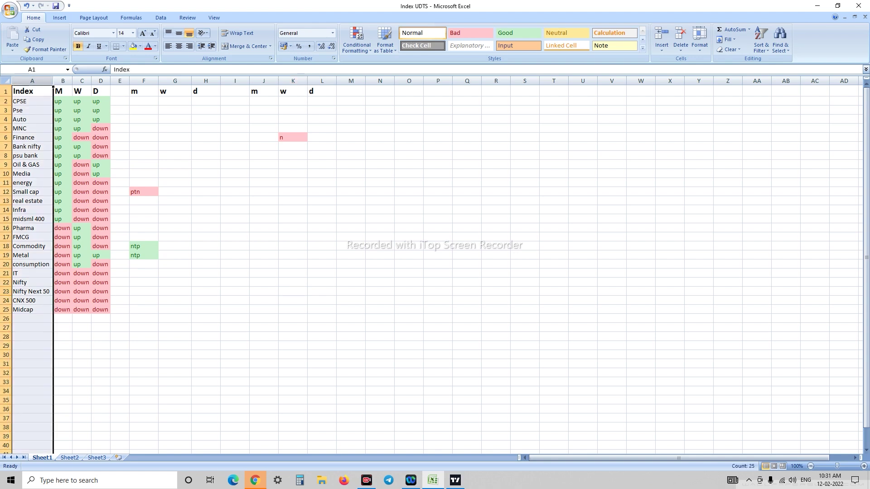
{"action": "left_click_drag", "start_coordinate": [32, 81], "coordinate": [323, 81]}
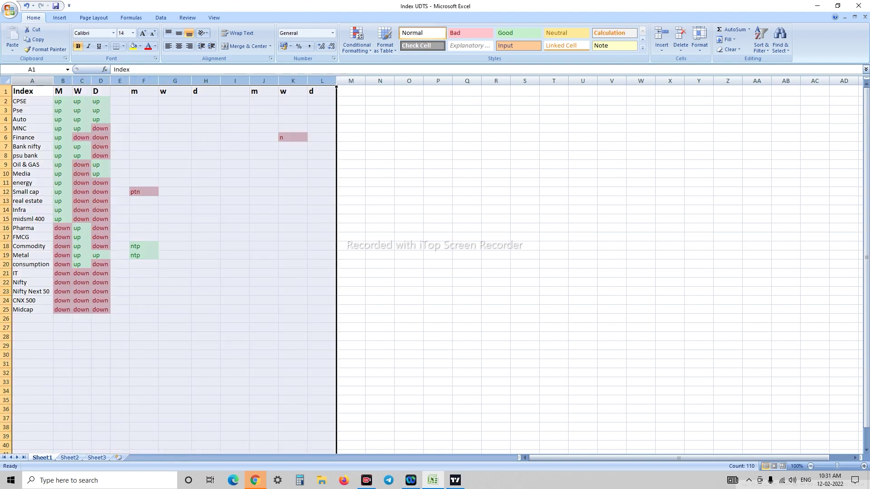
{"action": "left_click", "coordinate": [161, 17]}
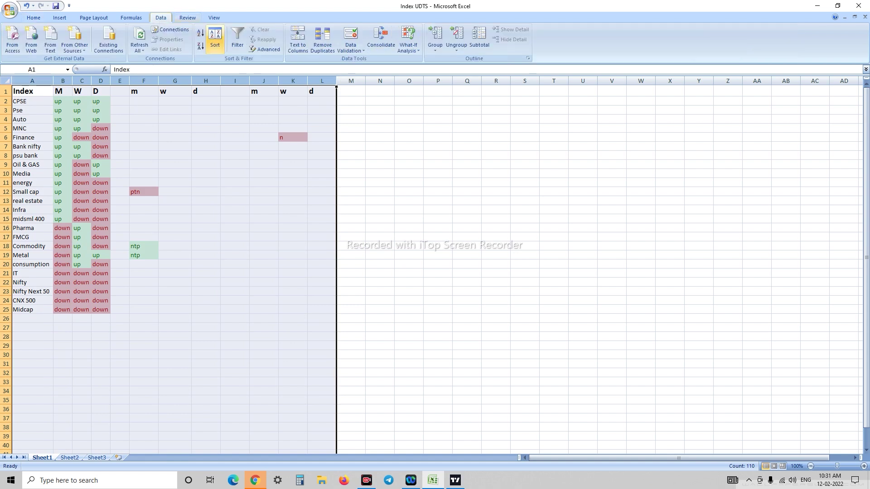
{"action": "left_click", "coordinate": [214, 40]}
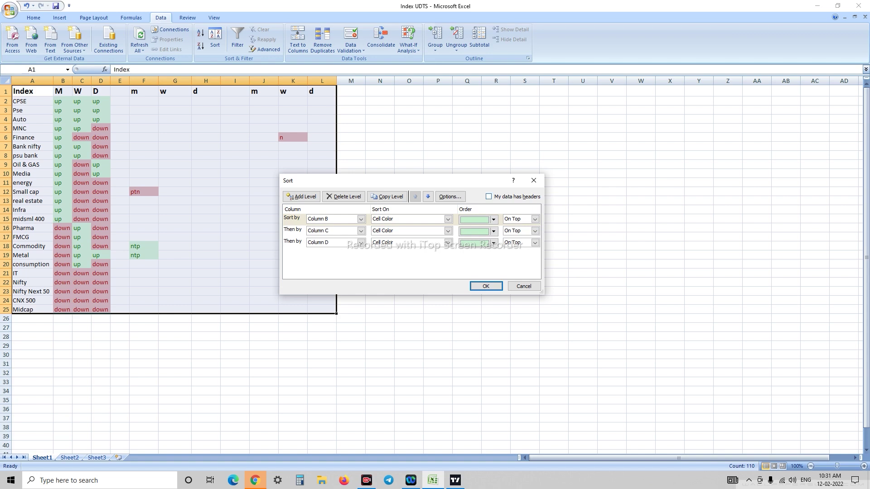
{"action": "left_click", "coordinate": [489, 196]}
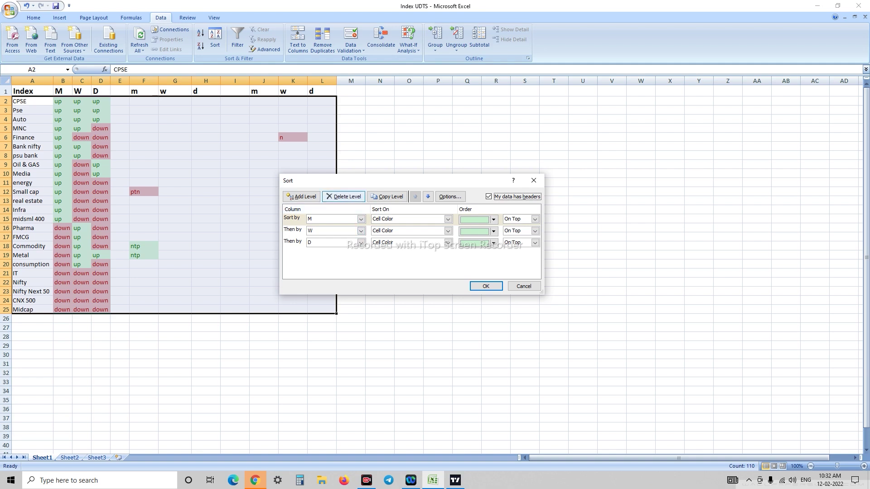
Delete all three existing levels from the custom sort
{"action": "left_click", "coordinate": [344, 196]}
{"action": "left_click", "coordinate": [344, 197]}
{"action": "left_click", "coordinate": [343, 196]}
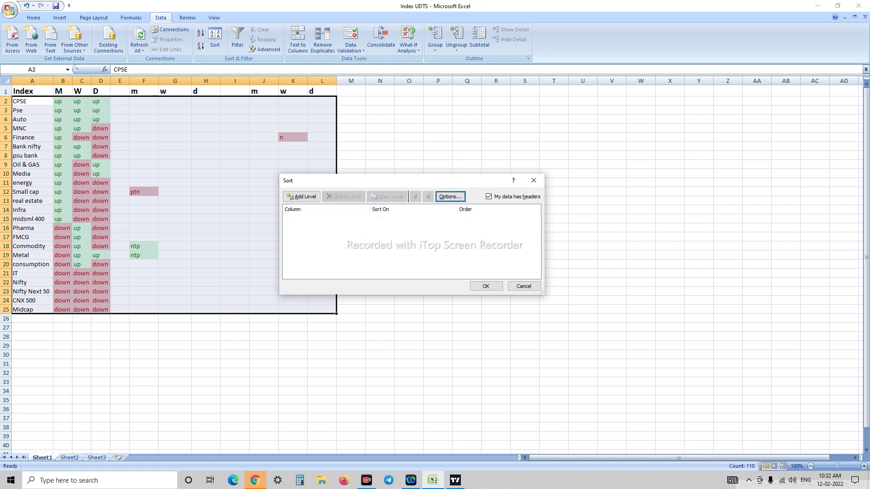
Add a first sort level on column M by cell color, with green on top
{"action": "left_click", "coordinate": [301, 196]}
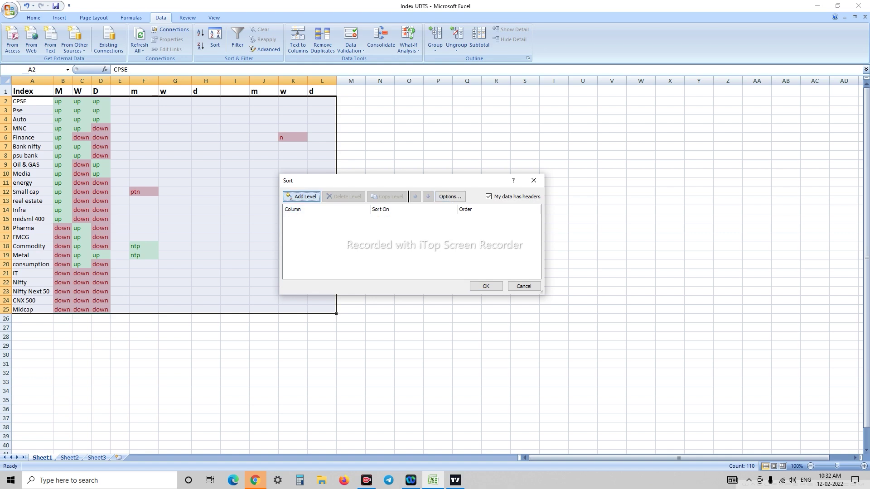
{"action": "left_click", "coordinate": [361, 219]}
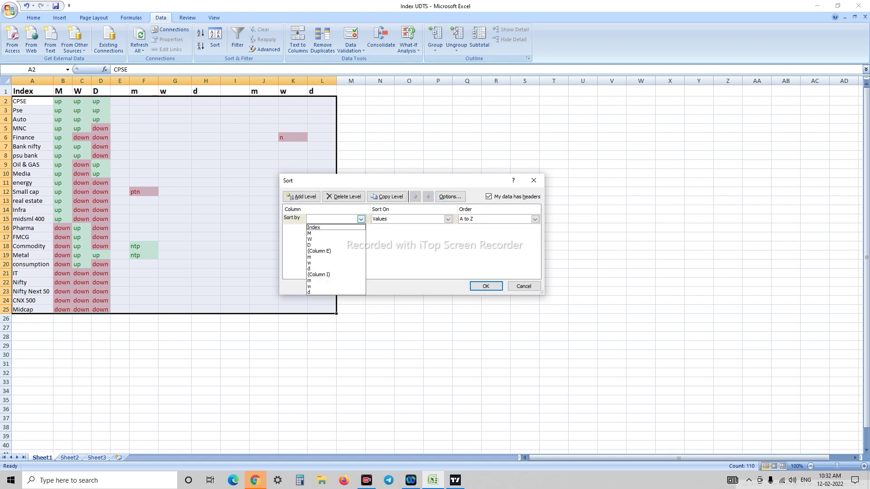
{"action": "key", "text": "Down"}
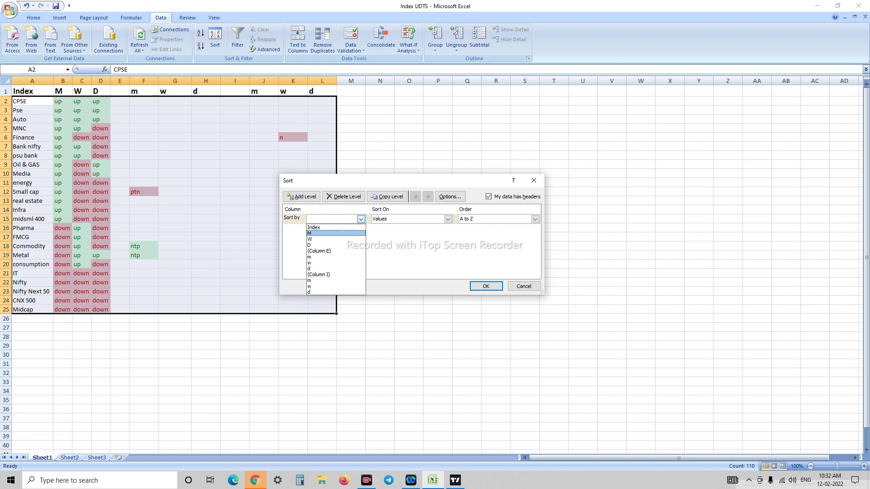
{"action": "key", "text": "Return"}
{"action": "left_click", "coordinate": [448, 219]}
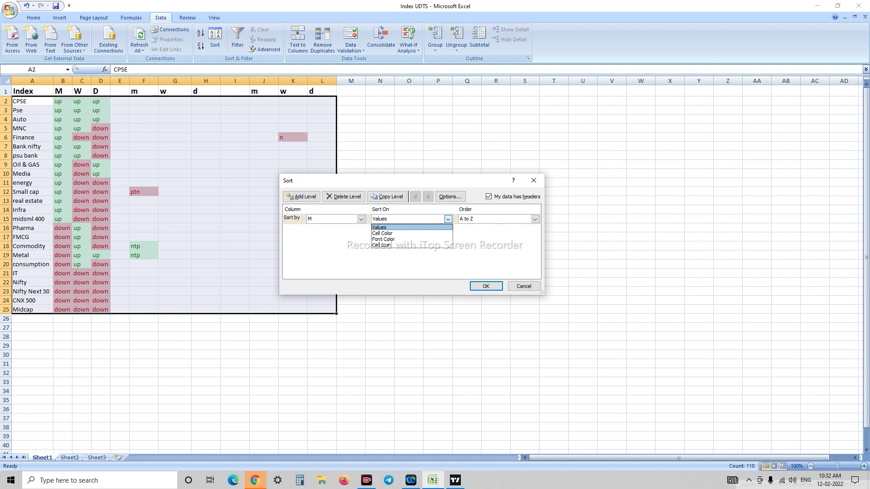
{"action": "key", "text": "Down"}
{"action": "key", "text": "Return"}
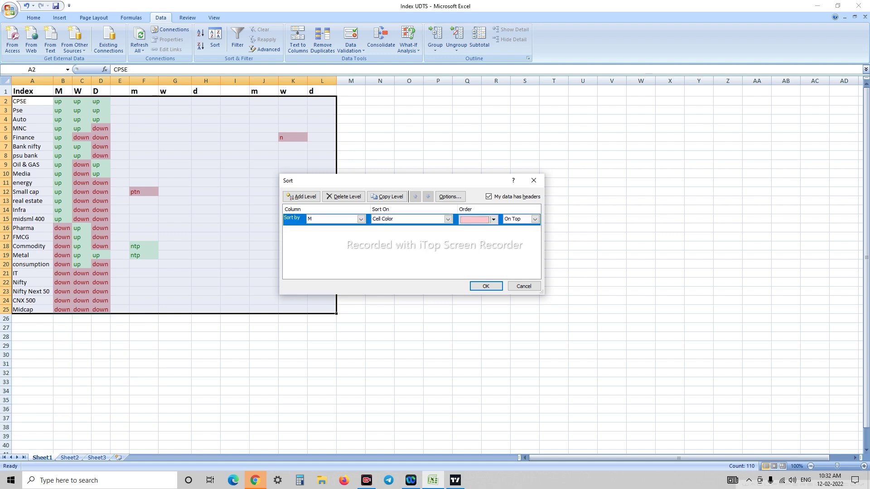
{"action": "left_click", "coordinate": [494, 219]}
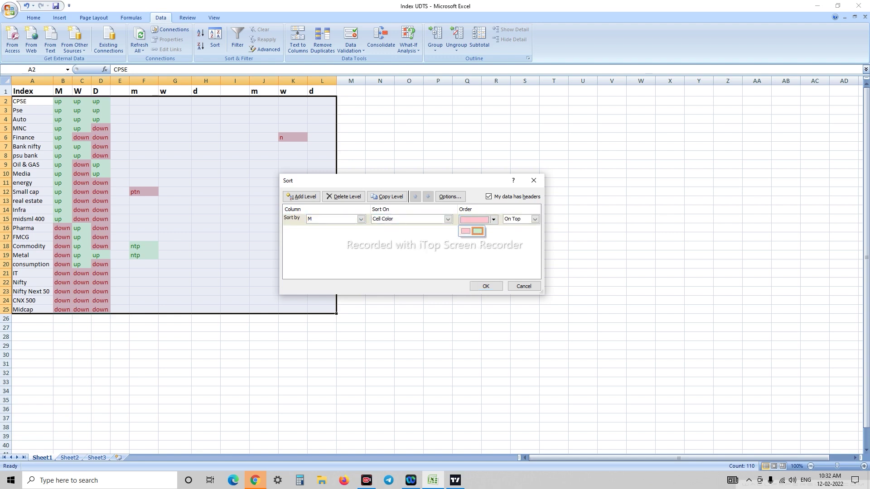
{"action": "left_click", "coordinate": [477, 231]}
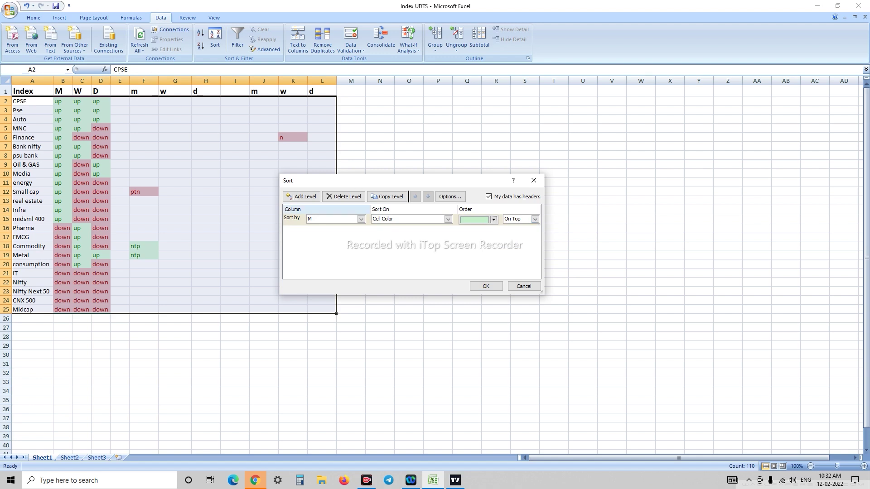
Add a second sort level on column W by cell color, with green on top
{"action": "left_click", "coordinate": [301, 196]}
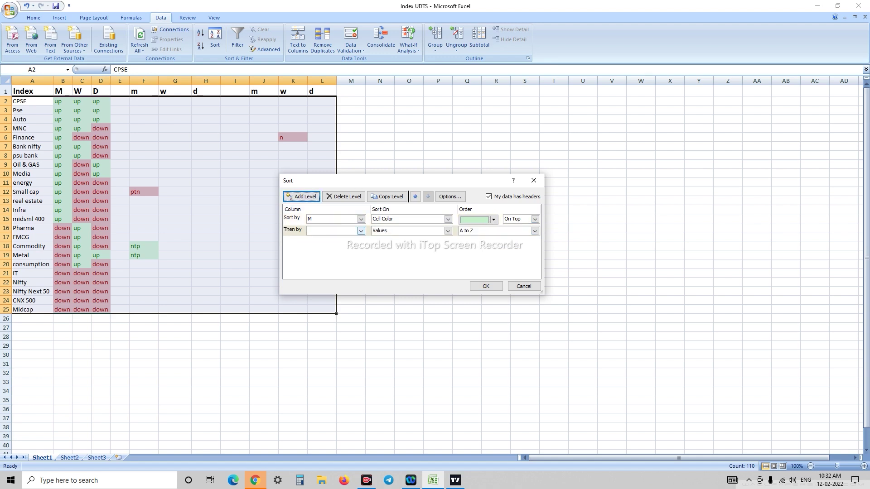
{"action": "left_click", "coordinate": [362, 231]}
{"action": "left_click", "coordinate": [330, 251]}
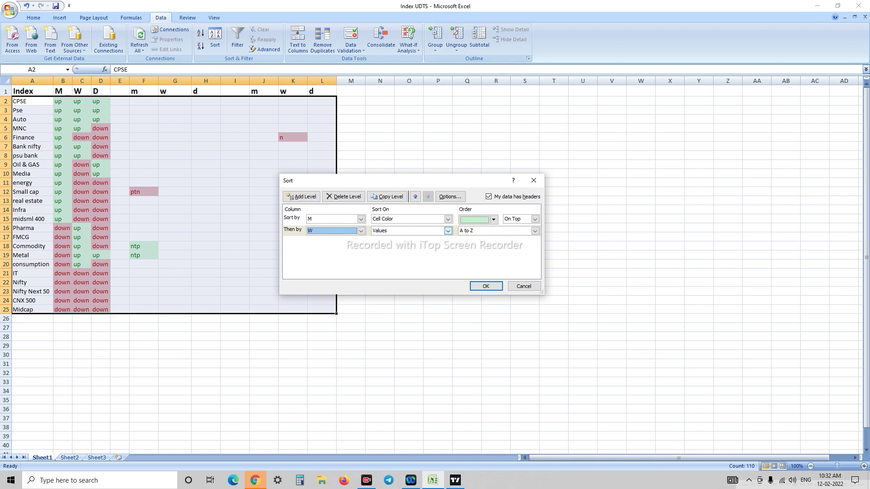
{"action": "left_click", "coordinate": [448, 231]}
{"action": "left_click", "coordinate": [408, 245]}
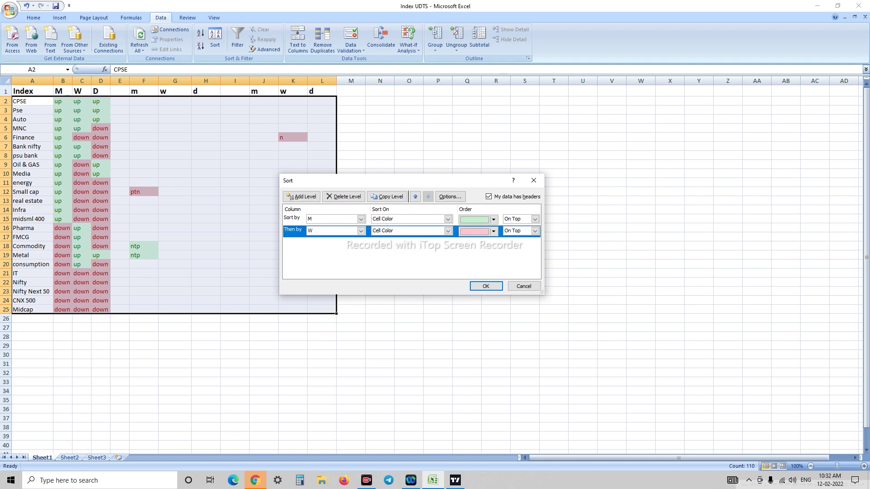
{"action": "left_click", "coordinate": [494, 231]}
{"action": "left_click", "coordinate": [478, 243]}
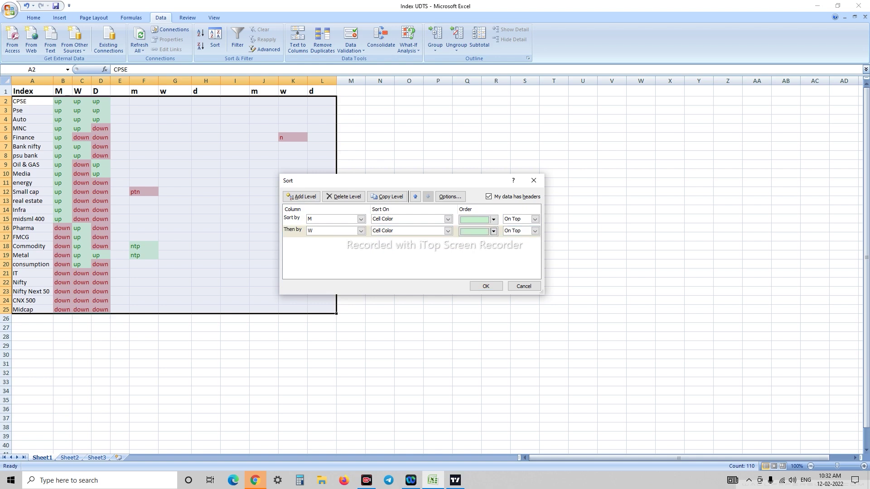
Add a third sort level on column D by cell color with green on top, and apply the sort
{"action": "left_click", "coordinate": [301, 196]}
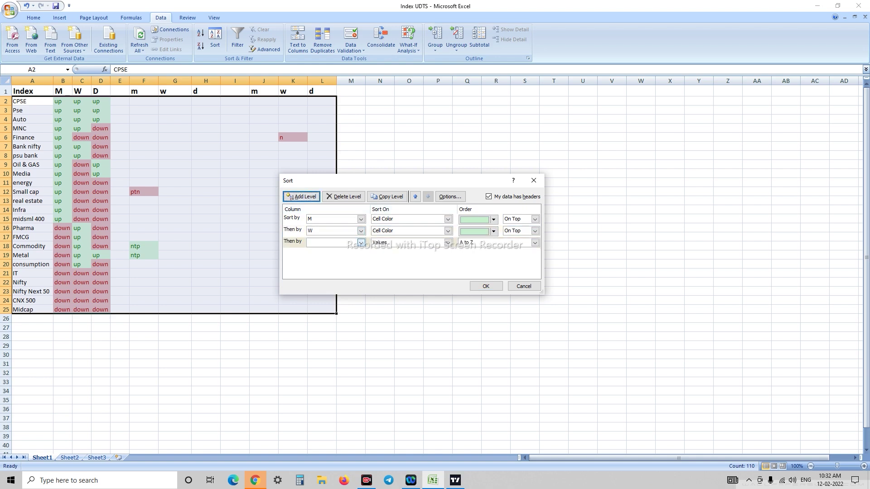
{"action": "left_click", "coordinate": [361, 243]}
{"action": "left_click", "coordinate": [331, 267]}
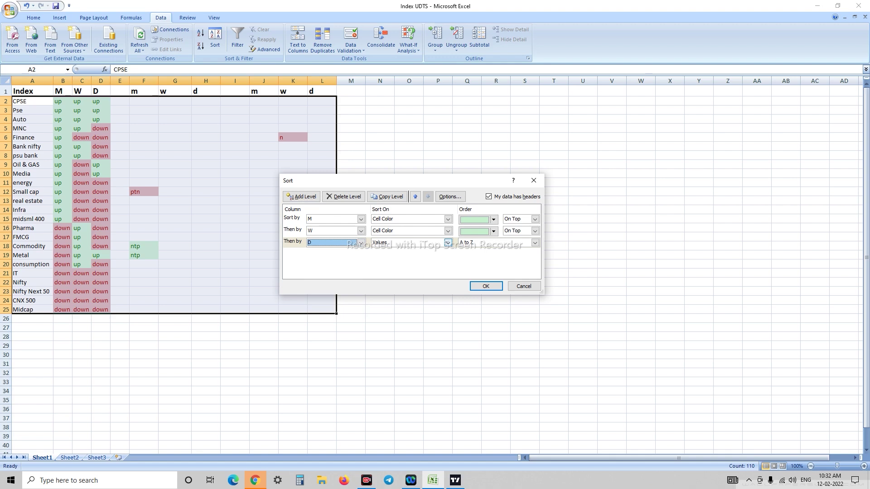
{"action": "left_click", "coordinate": [448, 243]}
{"action": "left_click", "coordinate": [385, 257]}
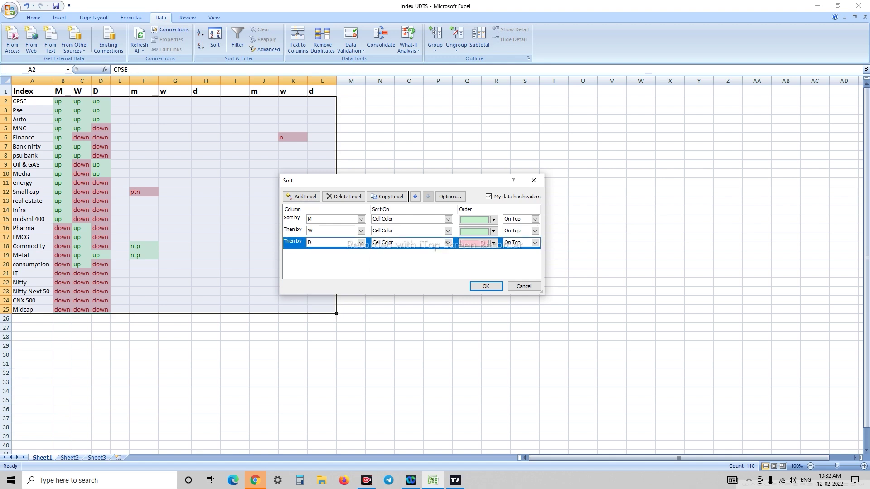
{"action": "left_click", "coordinate": [494, 243]}
{"action": "left_click", "coordinate": [471, 255]}
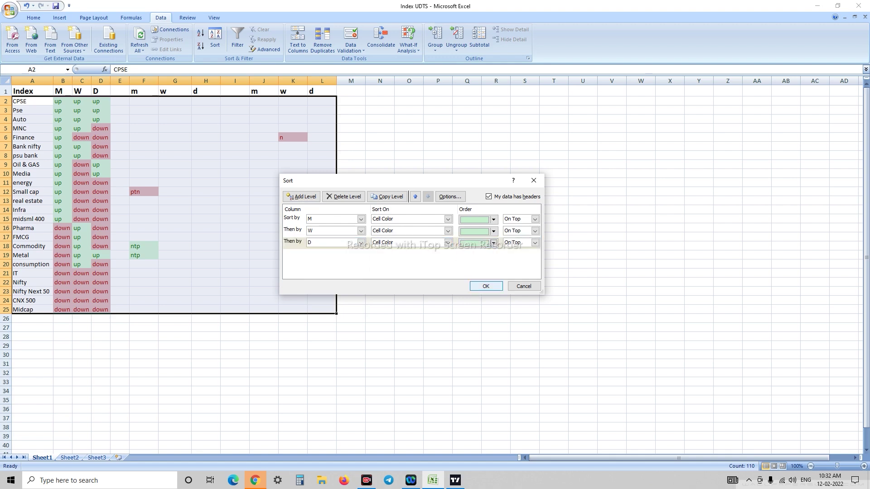
{"action": "left_click", "coordinate": [486, 286]}
{"action": "left_click", "coordinate": [496, 291]}
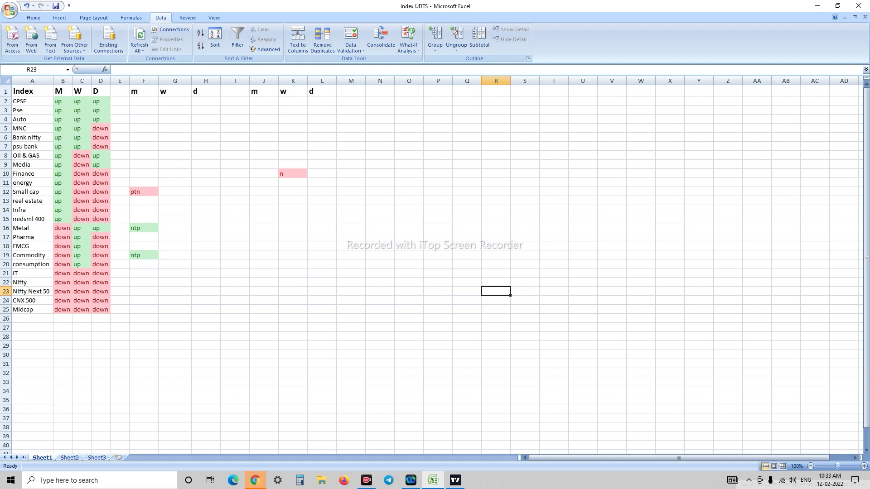
Examine the Finance row and its entry under the second w column in cell K10
{"action": "left_click", "coordinate": [32, 174]}
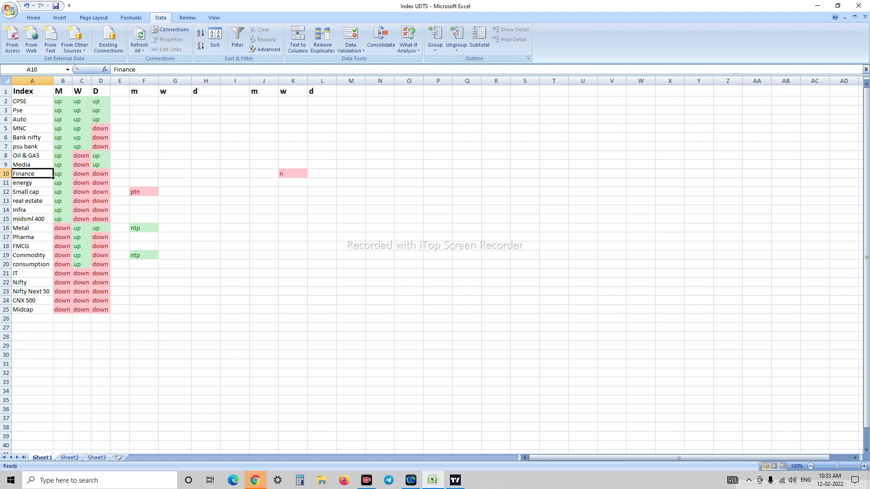
{"action": "left_click", "coordinate": [293, 174]}
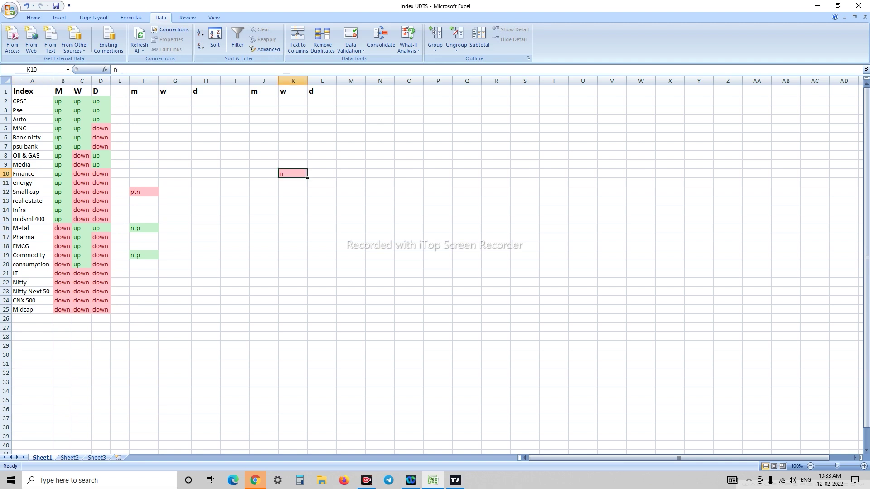